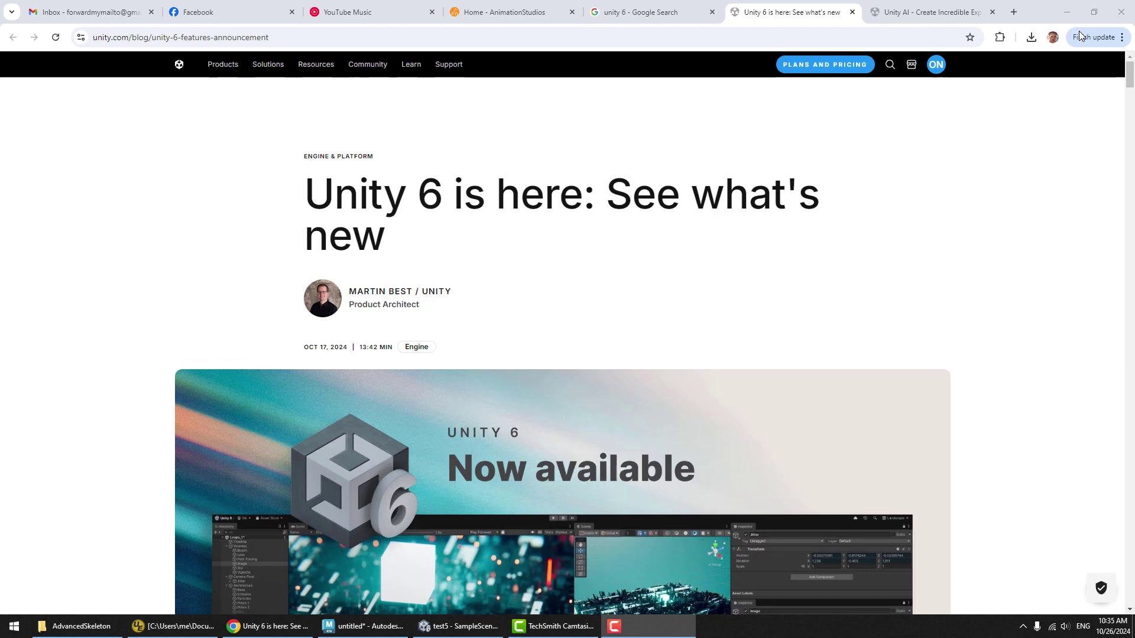
# Step: Open the Unity Muse product page from the Unity AI page at unity.com/ai
pyautogui.click(907, 9)
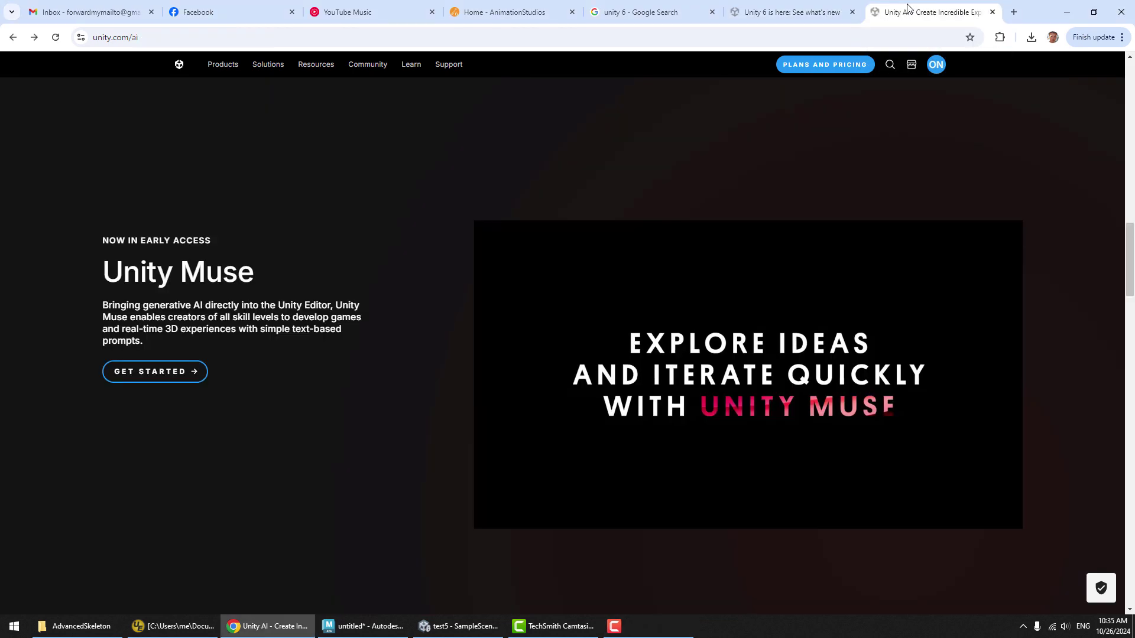
pyautogui.click(154, 34)
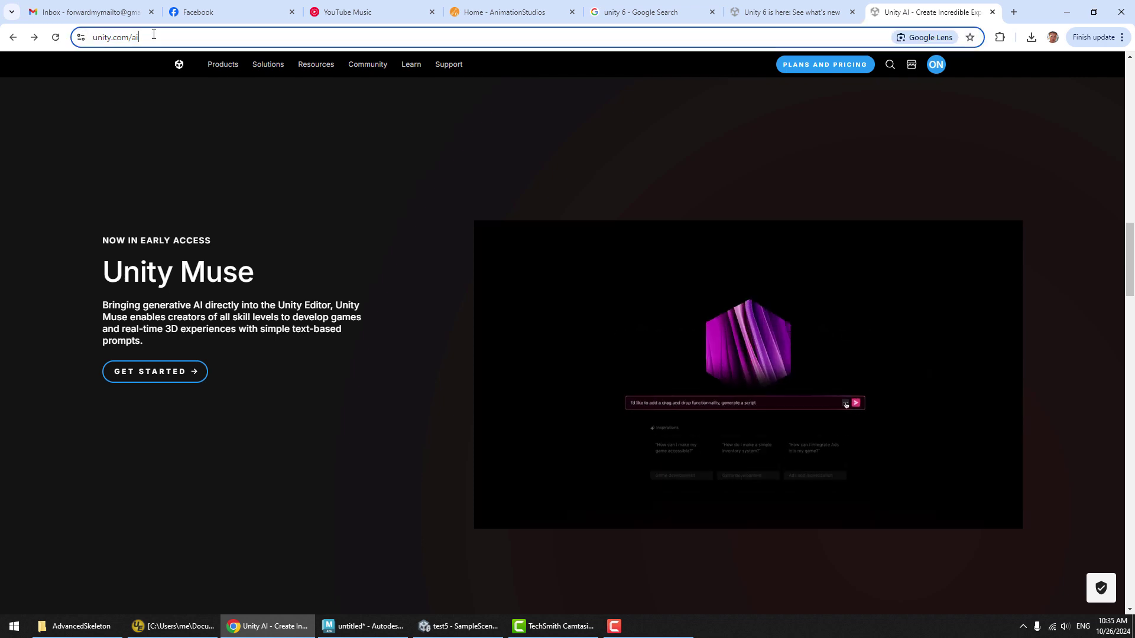
pyautogui.doubleClick(160, 37)
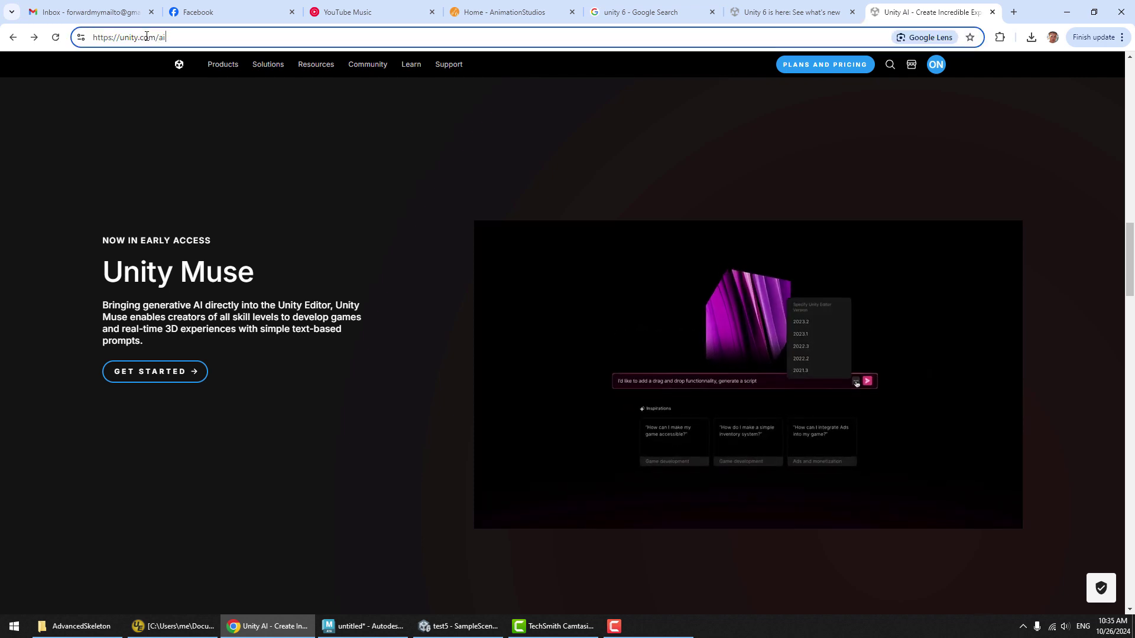
pyautogui.click(219, 184)
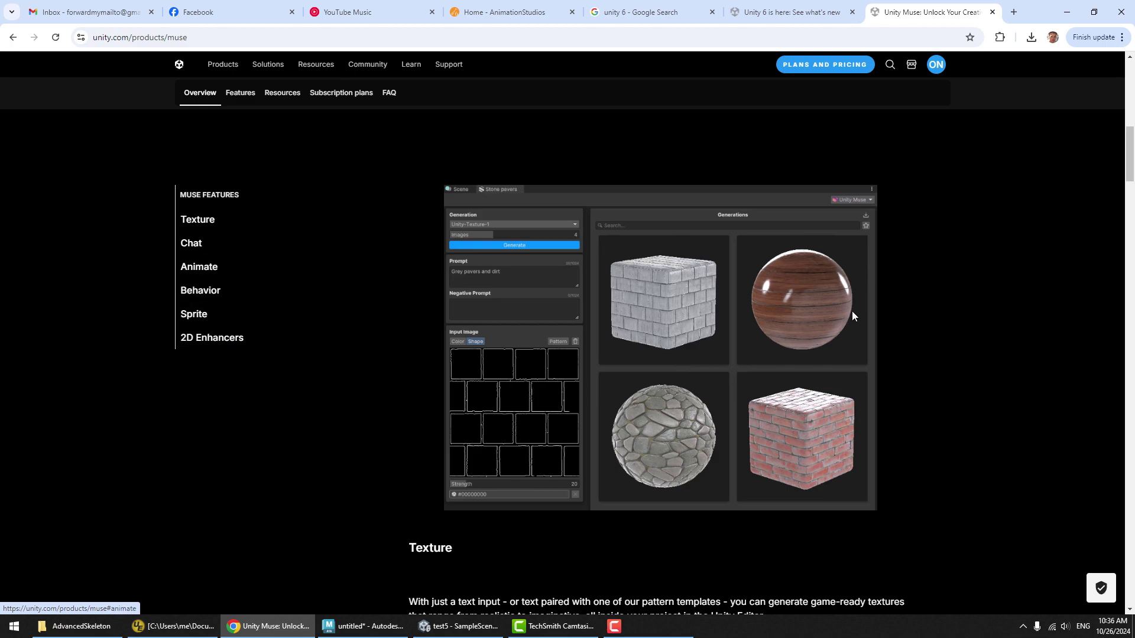
# Step: Examine the Animate section of the Muse features and highlight its description of generating animations from text prompts
pyautogui.click(219, 267)
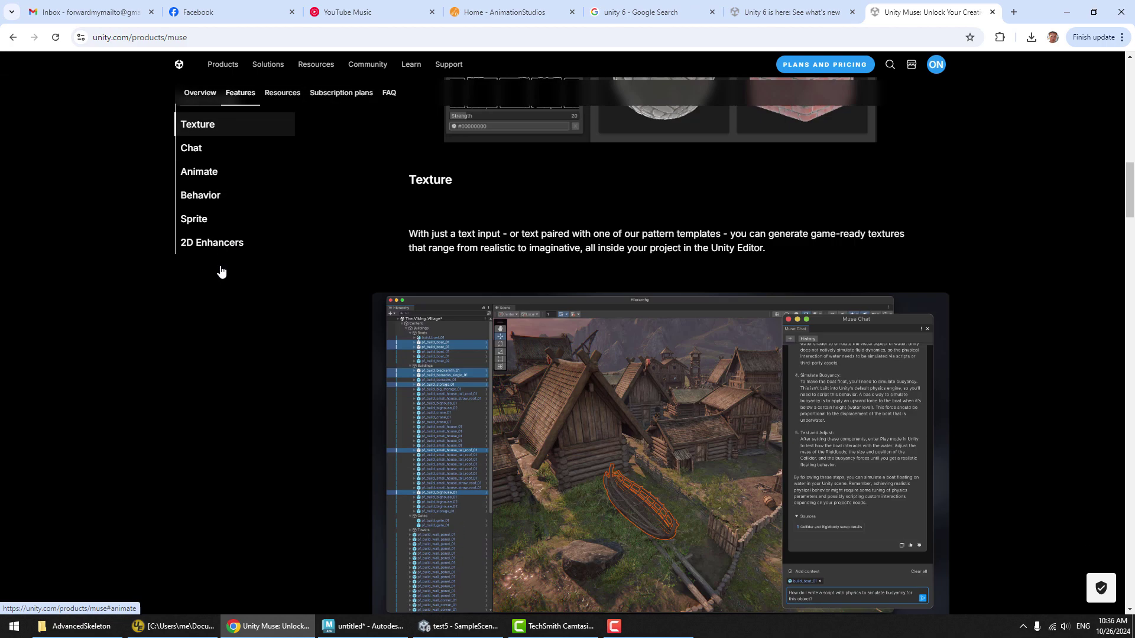
pyautogui.scroll(1, 819, 294)
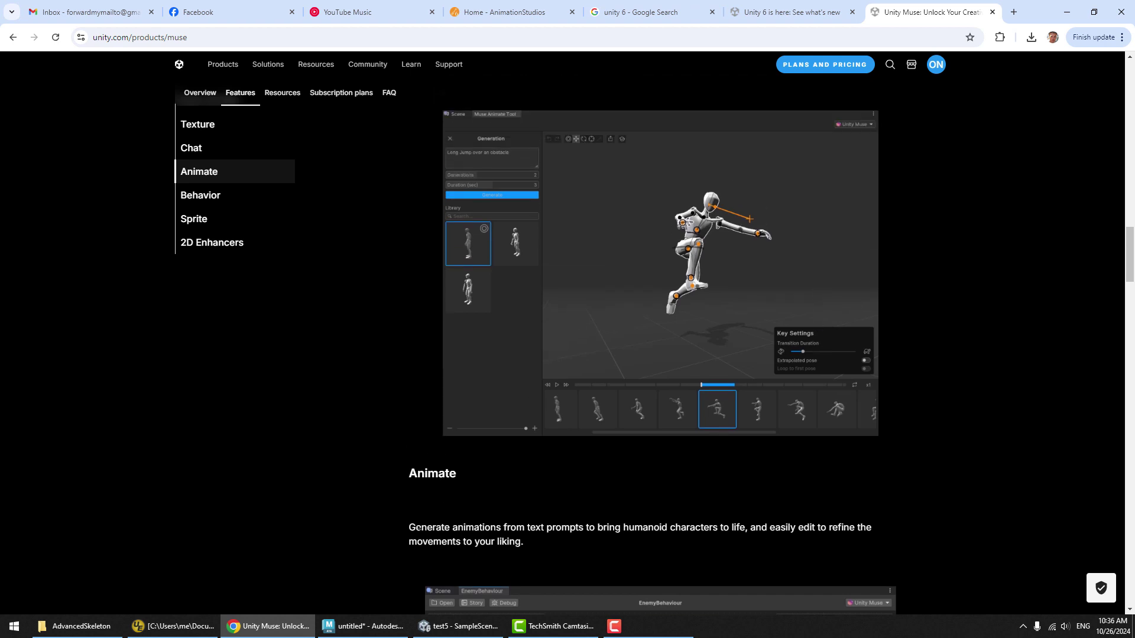
pyautogui.moveTo(415, 527); pyautogui.dragTo(865, 527)
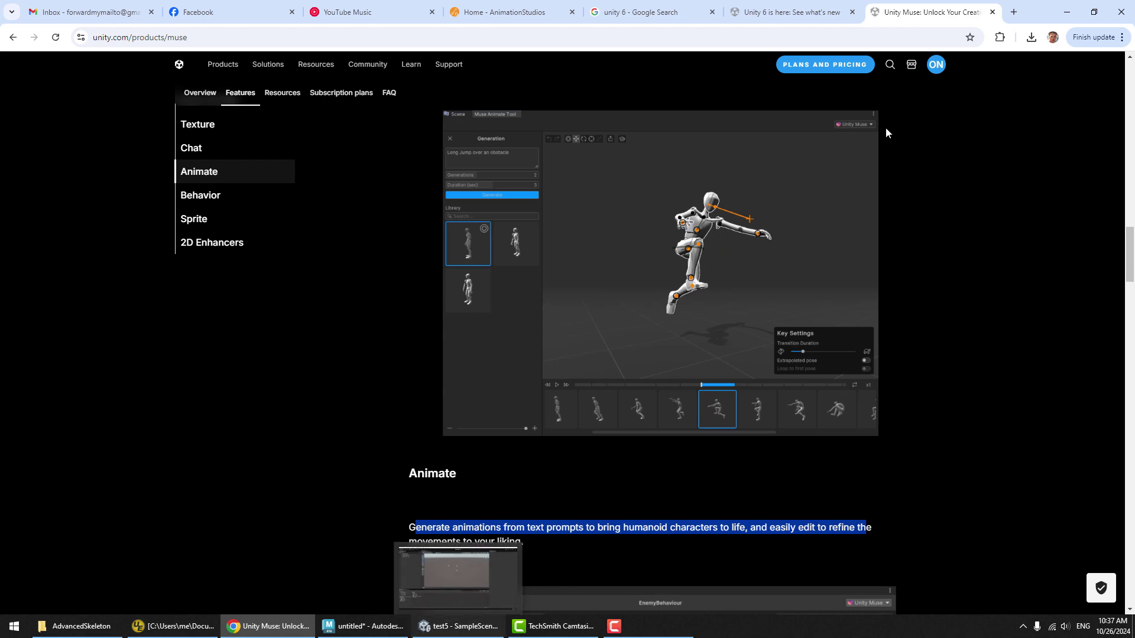
pyautogui.click(458, 631)
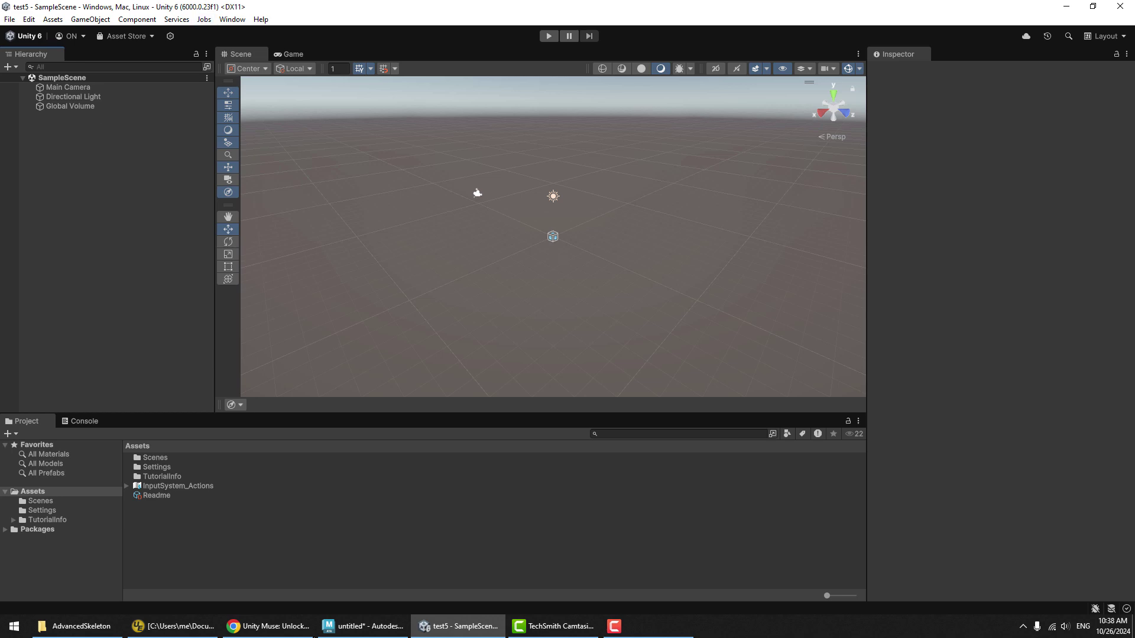
pyautogui.click(460, 631)
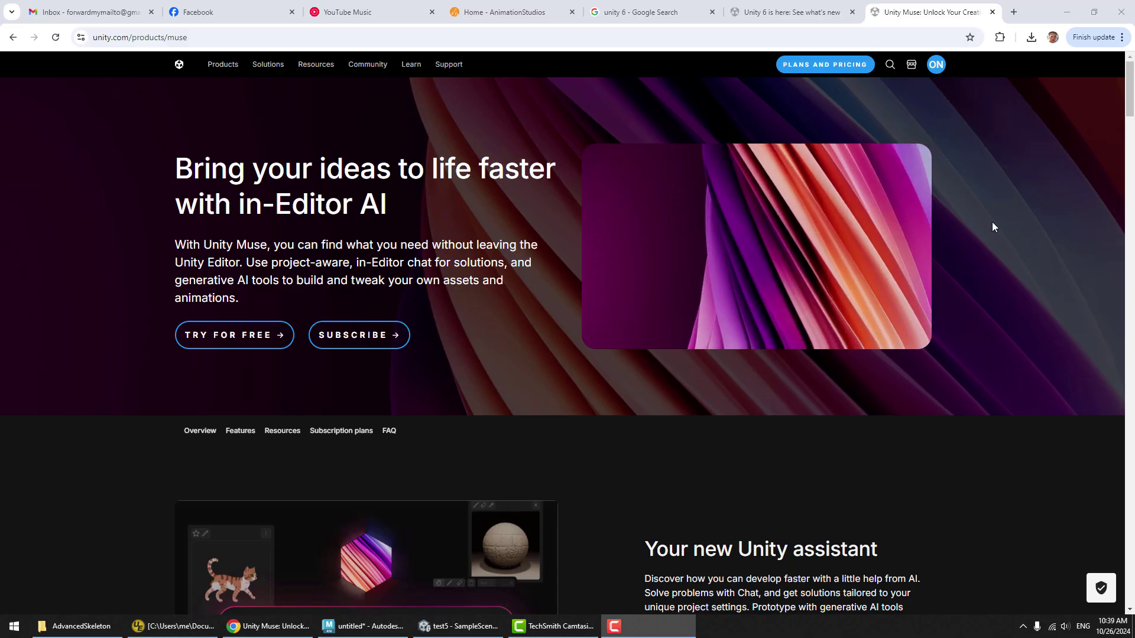
# Step: Enter the free Unity Muse trial and open the getting-started instructions for the Animate prerelease
pyautogui.click(240, 344)
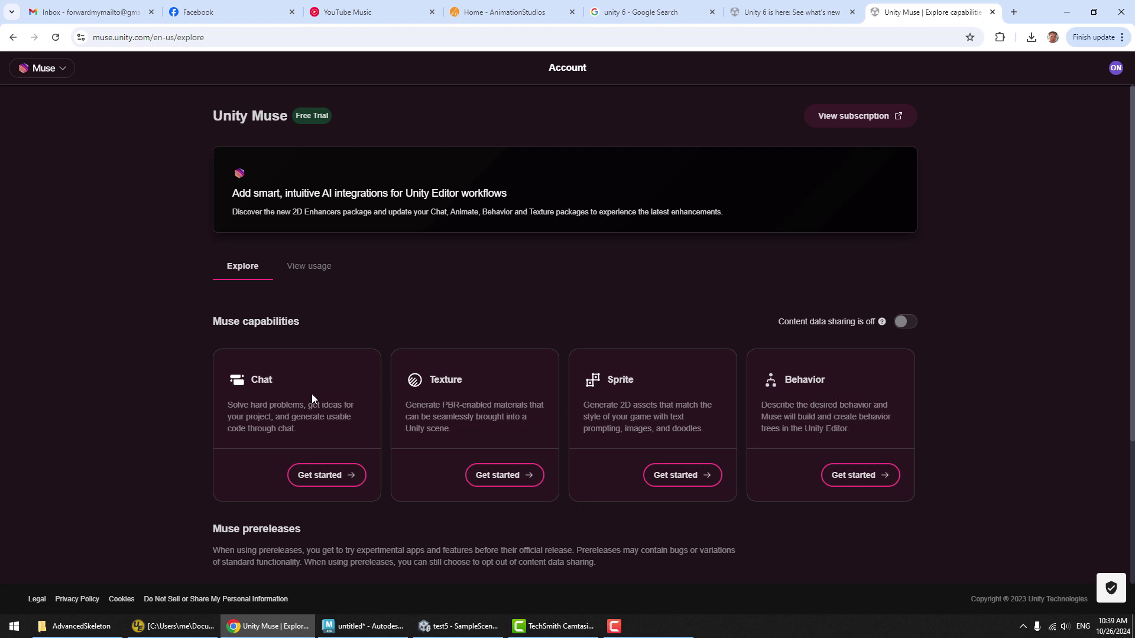
pyautogui.scroll(-3, 739, 330)
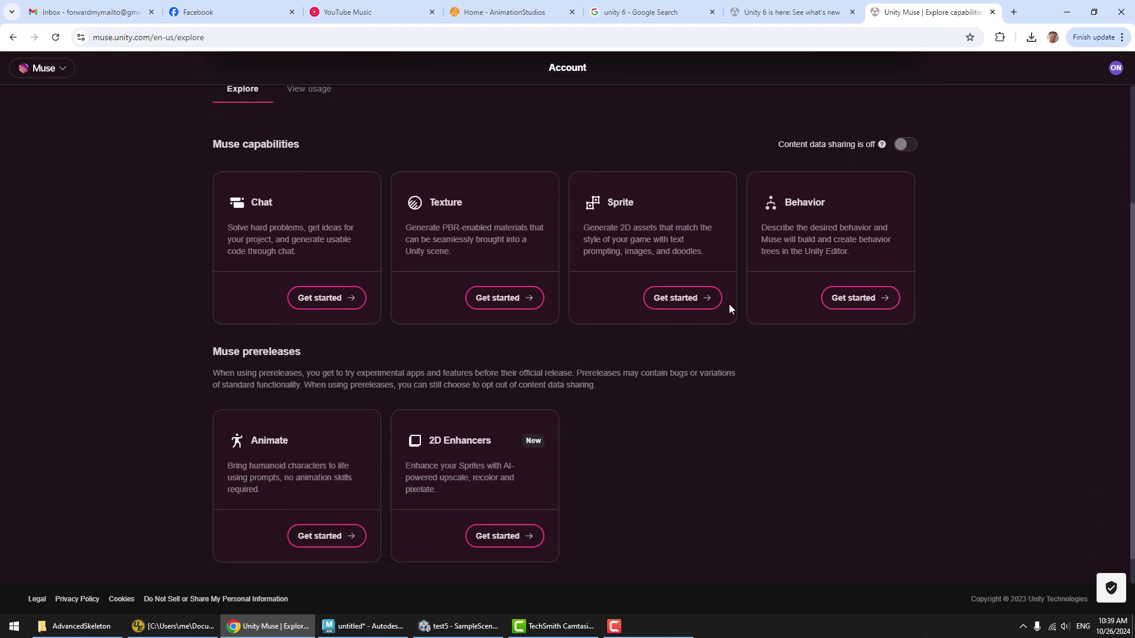
pyautogui.scroll(-1, 255, 454)
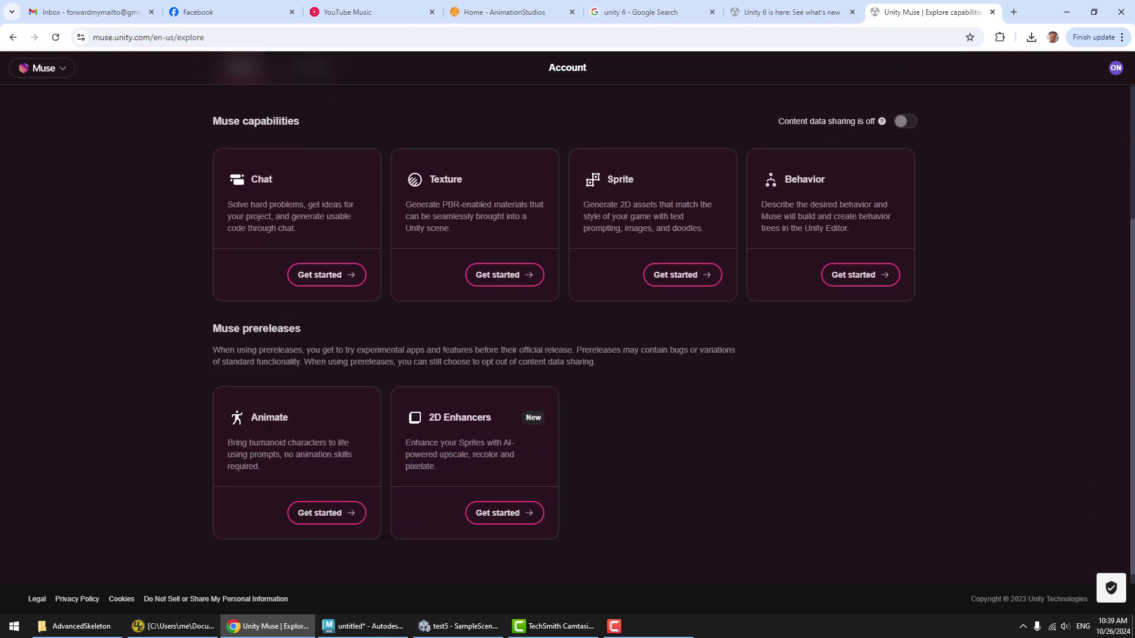
pyautogui.click(329, 501)
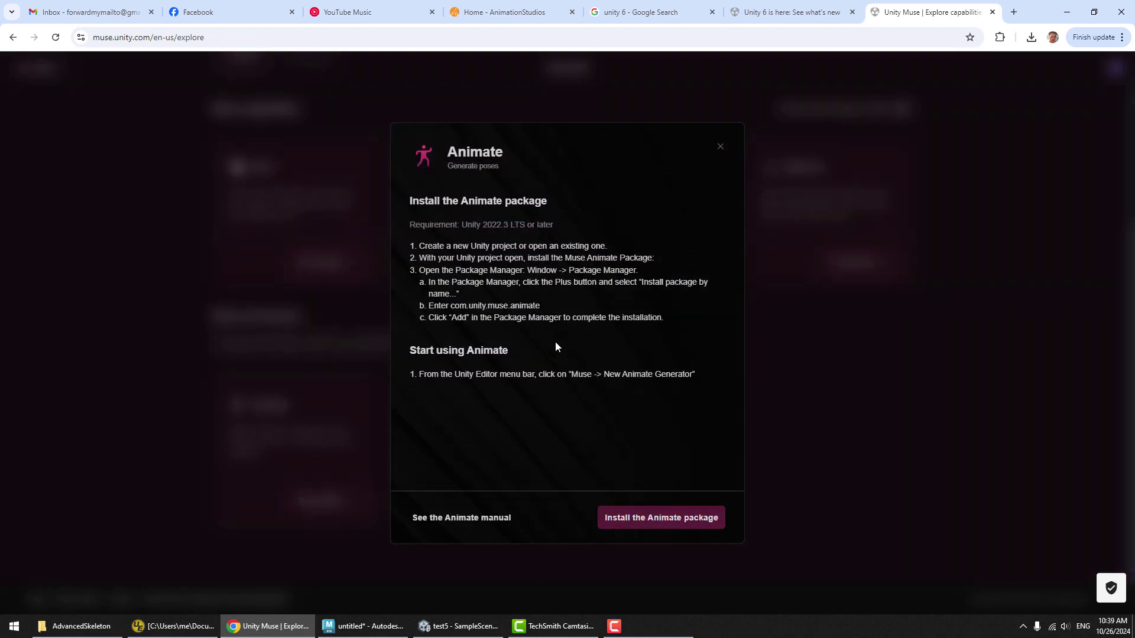
# Step: Install the com.unity.muse.animate package from the Muse site into the open test5 project in the Unity Editor
pyautogui.click(458, 625)
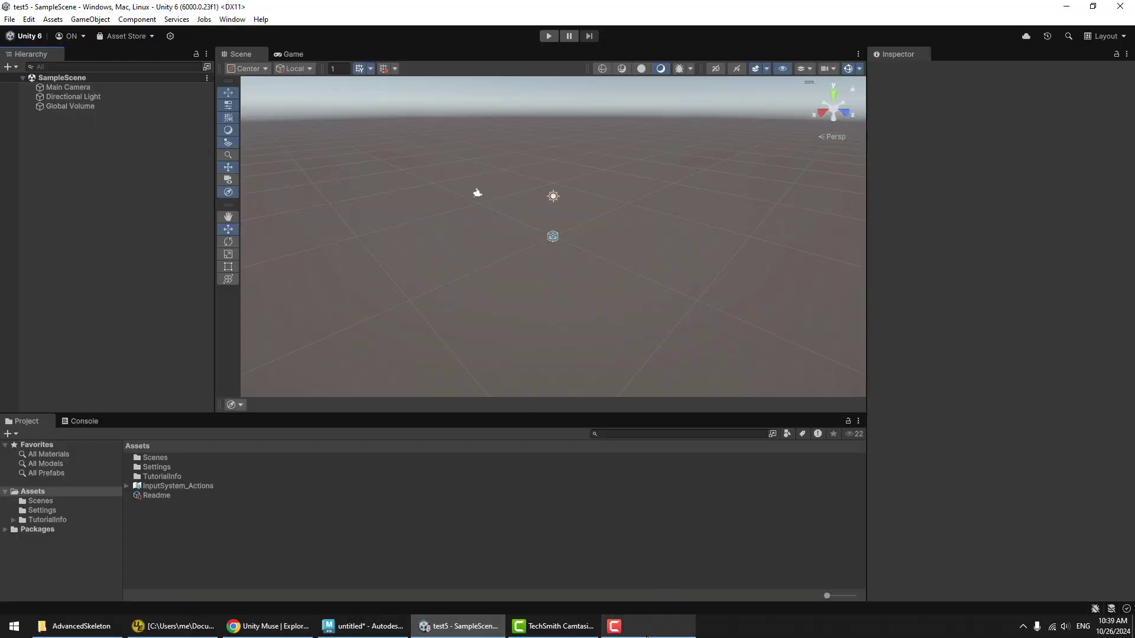
pyautogui.moveTo(647, 636)
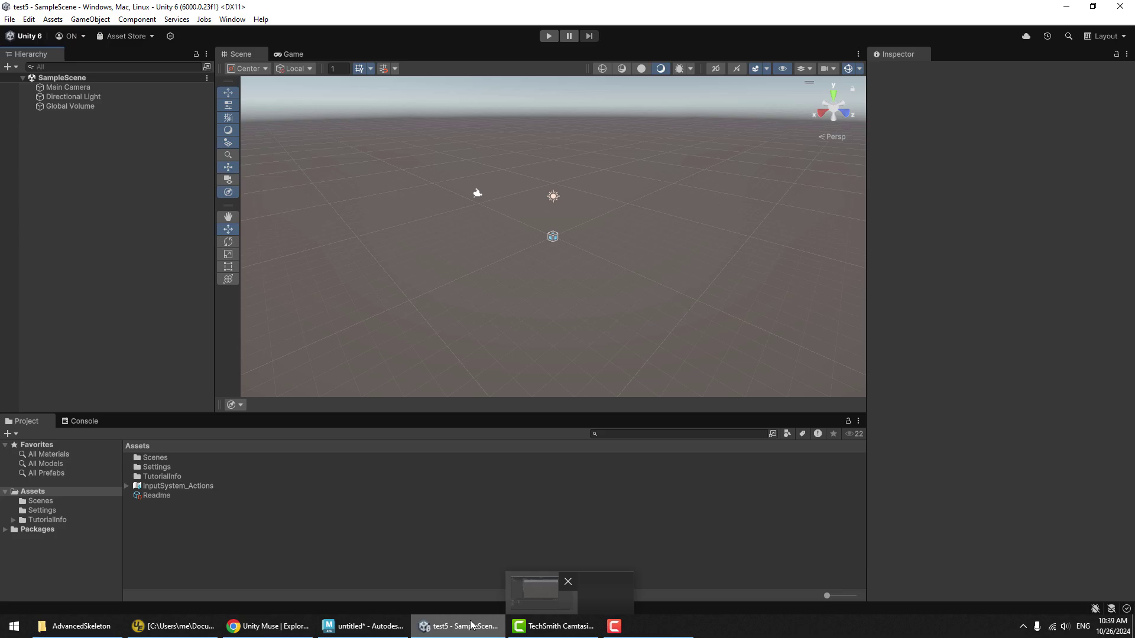
pyautogui.click(482, 604)
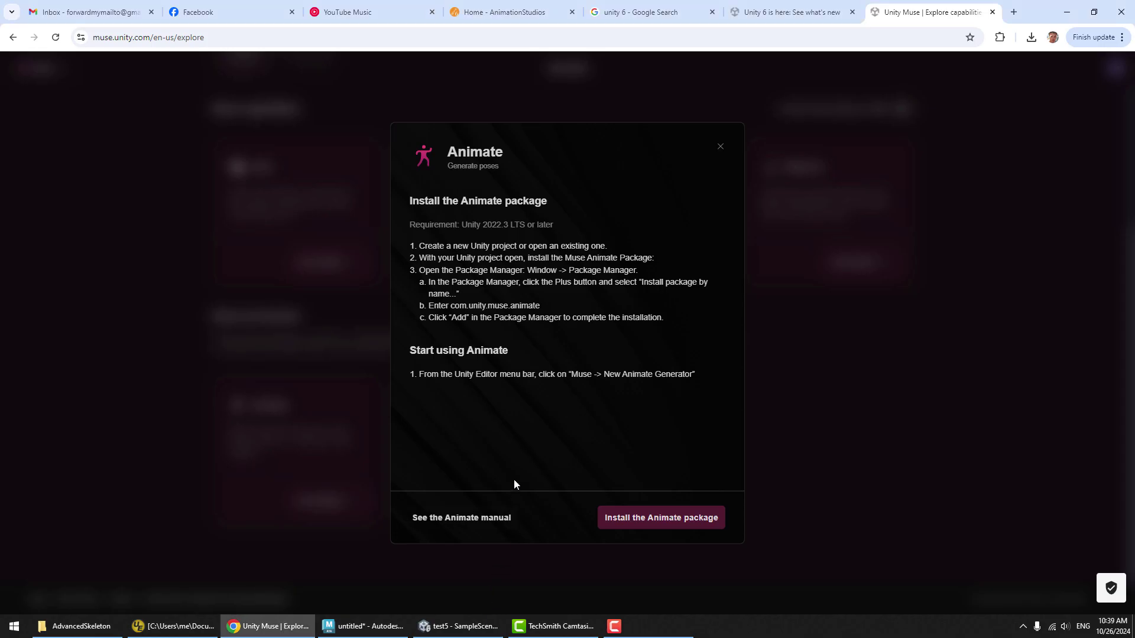
pyautogui.click(666, 523)
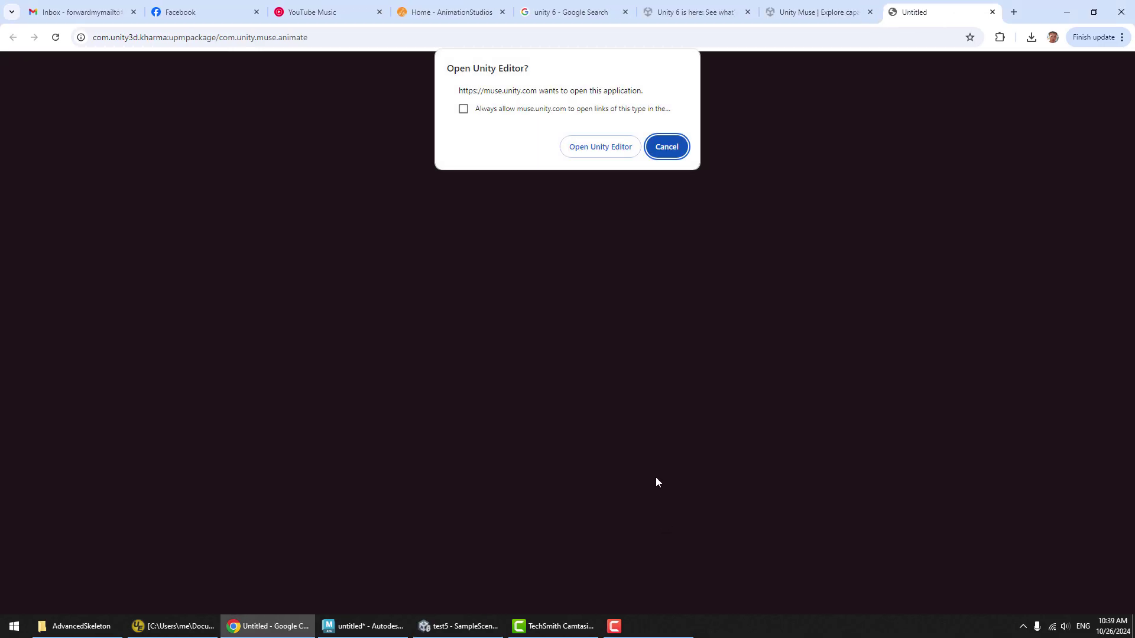
pyautogui.click(607, 149)
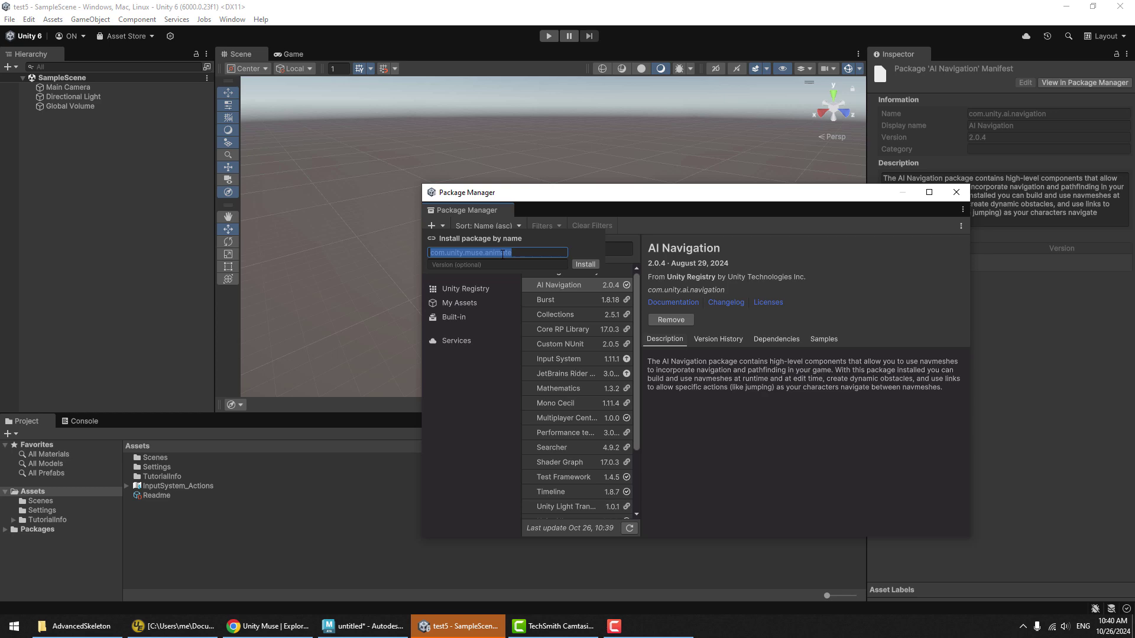
pyautogui.click(585, 266)
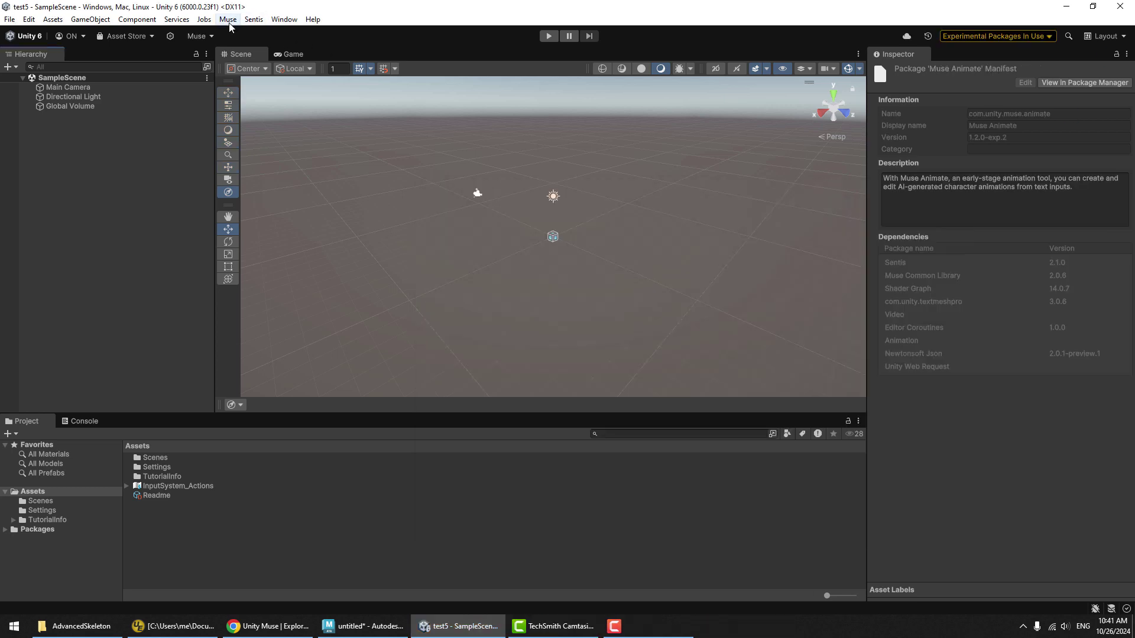
# Step: Open a new Muse Animate Generator and generate a motion from the prompt "Kick boxing"
pyautogui.click(228, 21)
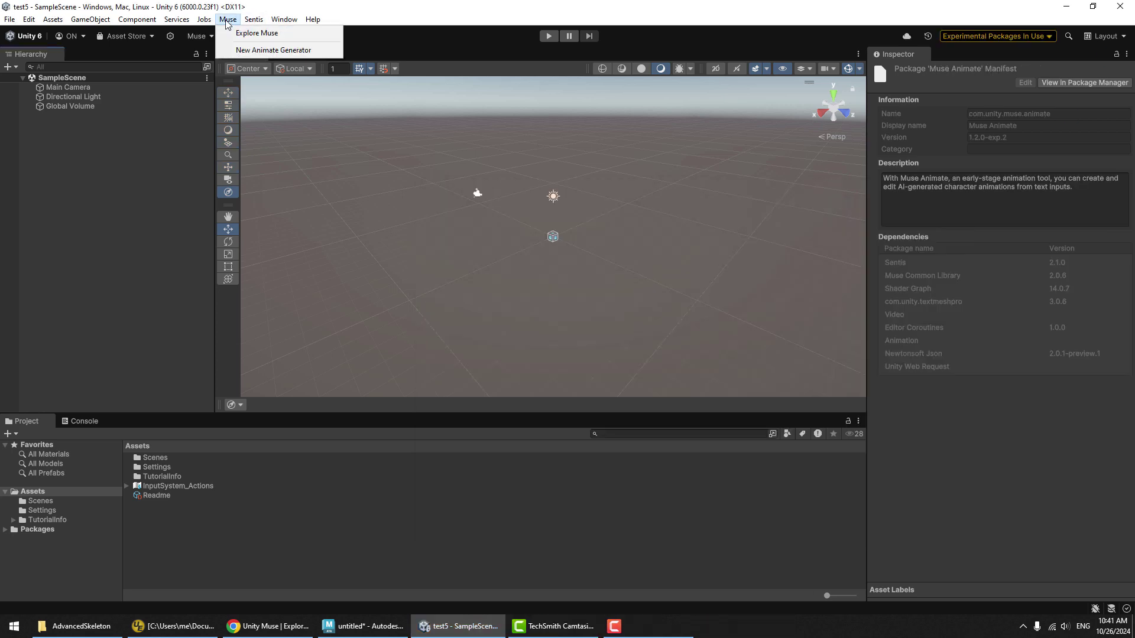
pyautogui.click(261, 52)
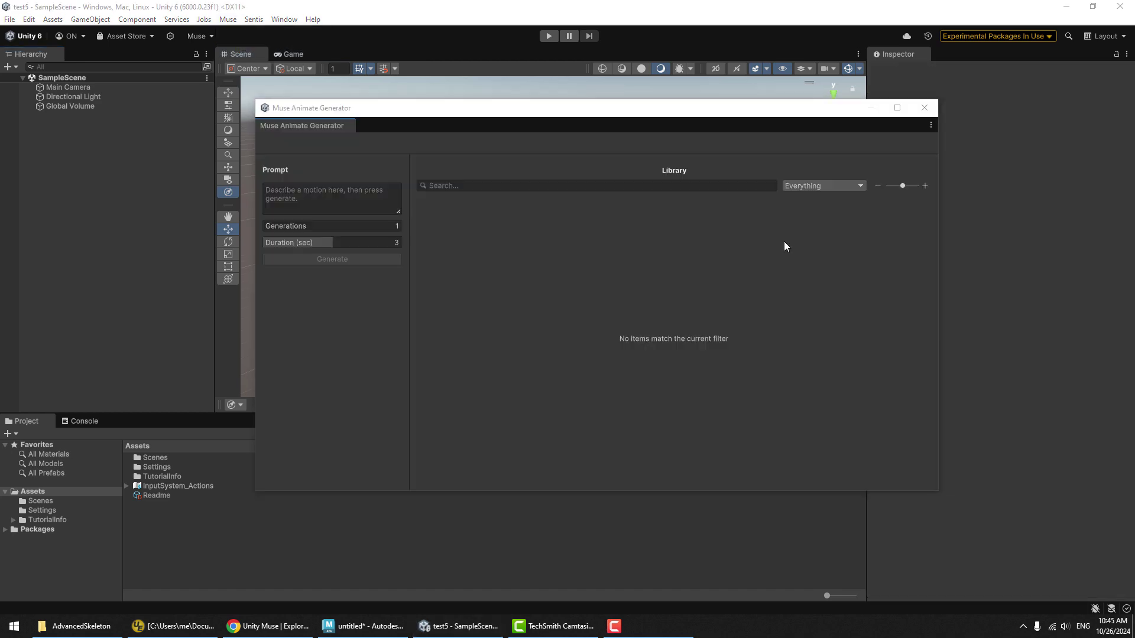
pyautogui.click(317, 189)
pyautogui.write('Kick boxing')
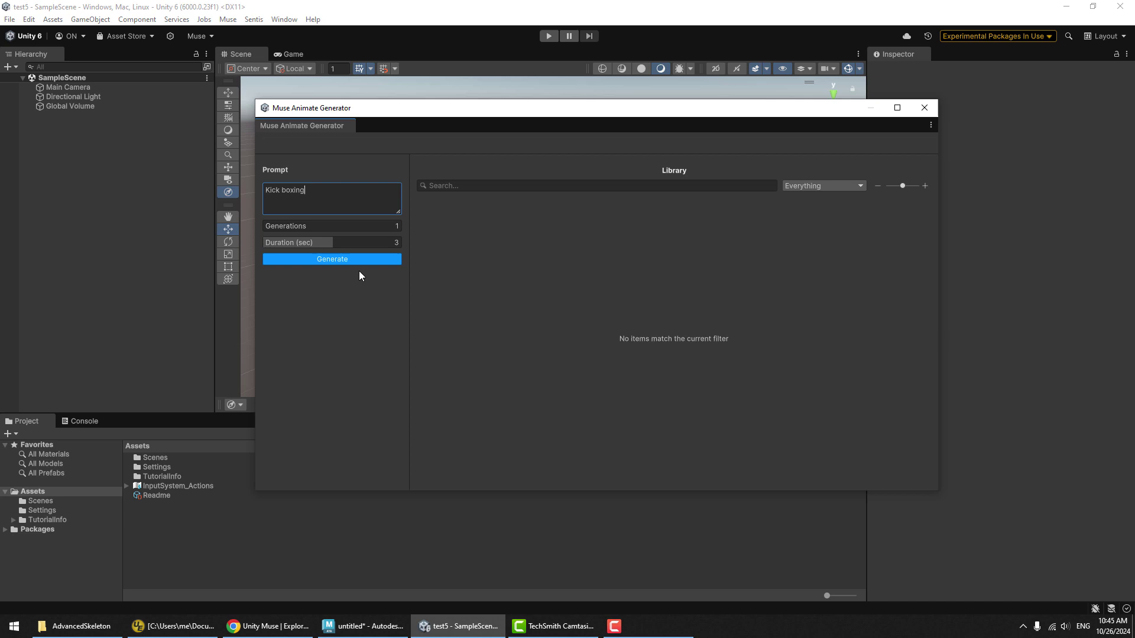
pyautogui.click(334, 260)
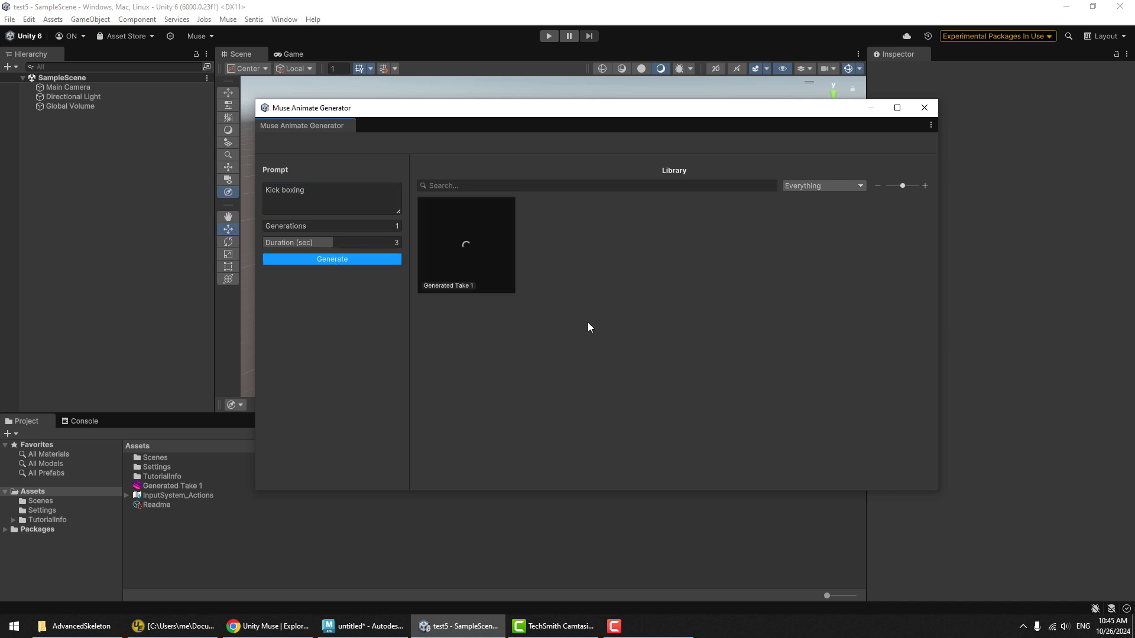
# Step: Open the generated kick boxing take, sample it into key poses and convert it to editable frames
pyautogui.moveTo(466, 248)
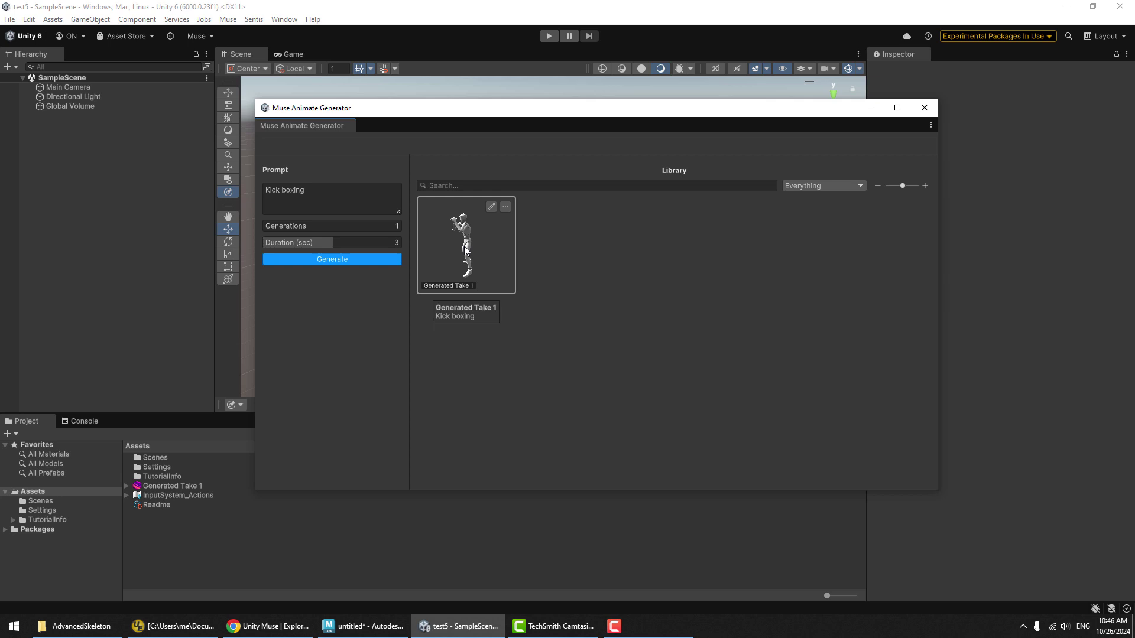
pyautogui.click(466, 249)
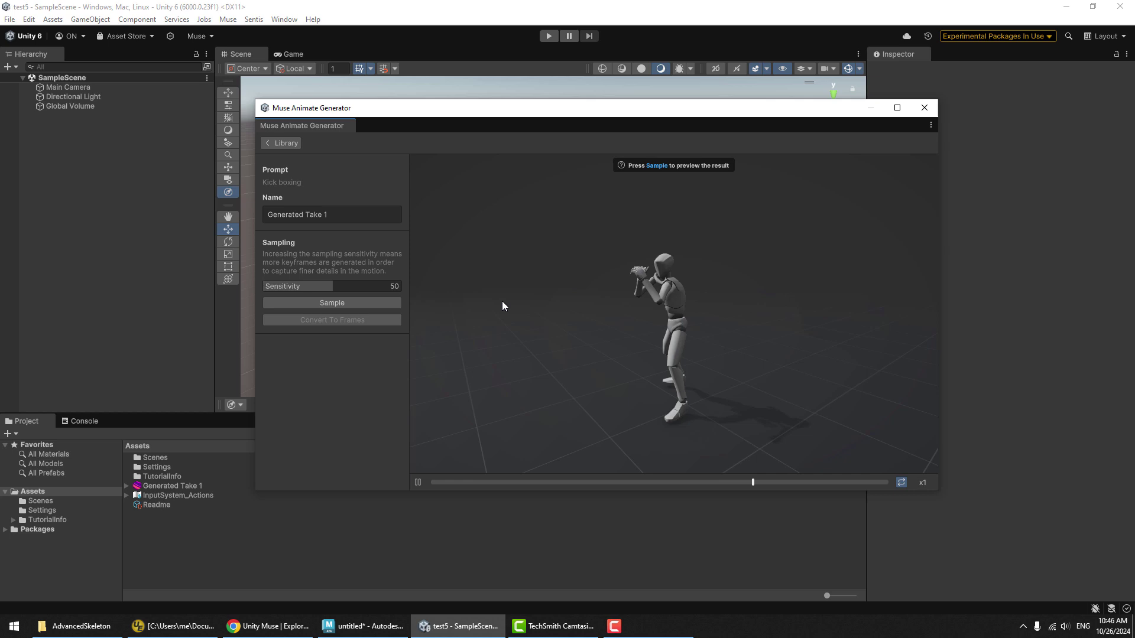
pyautogui.click(343, 303)
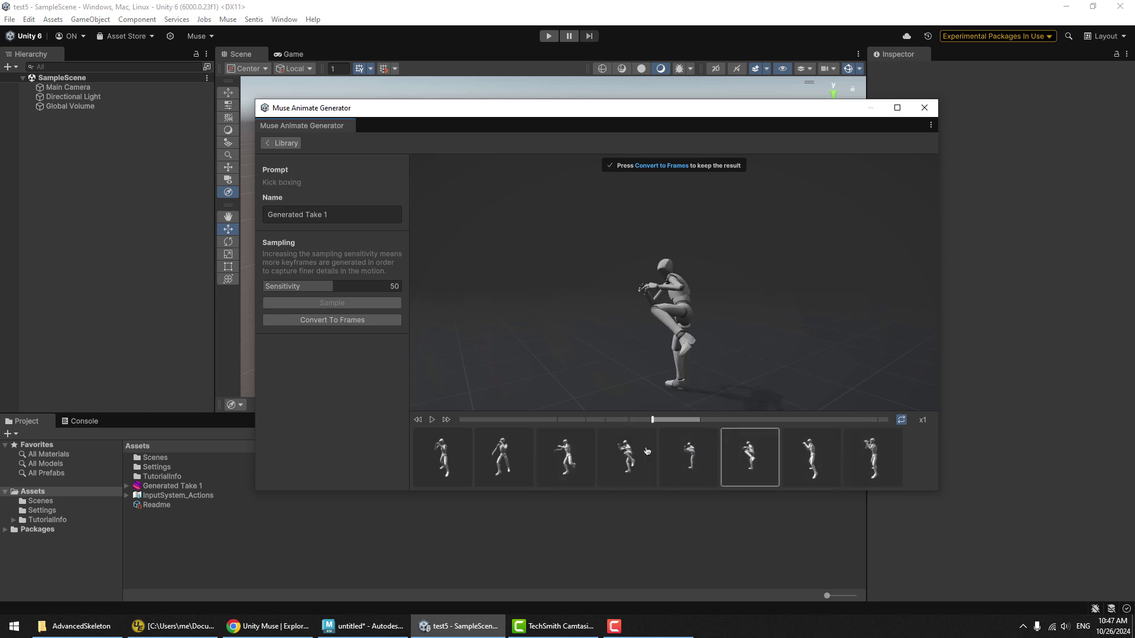
pyautogui.click(582, 450)
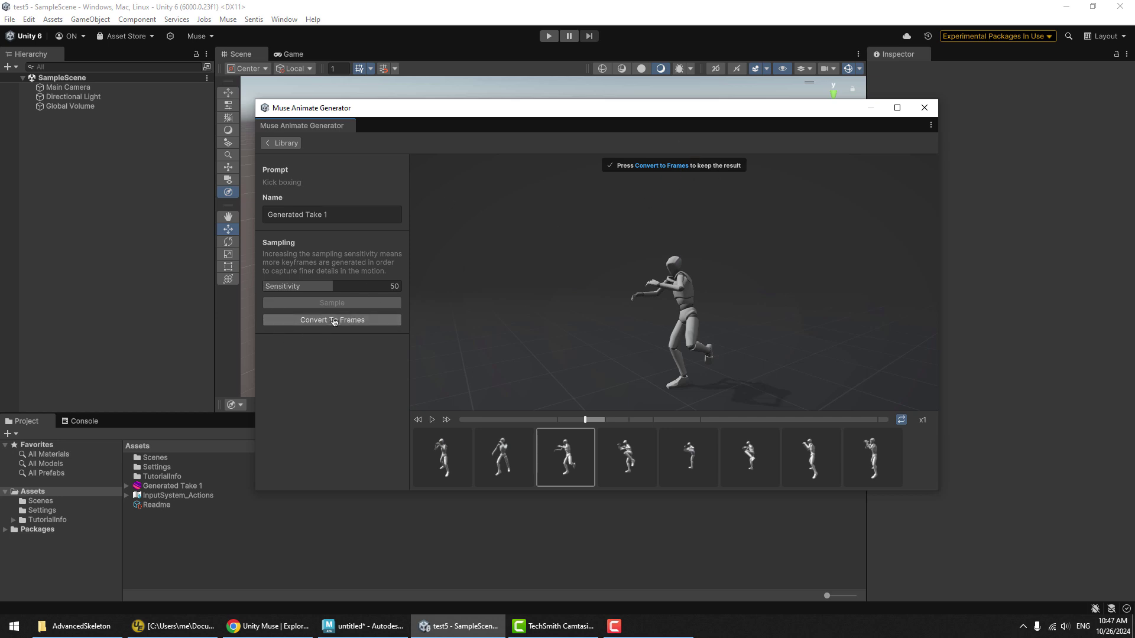
pyautogui.click(333, 320)
# Step: Raise the character's head look-at target in the sixth and seventh key poses of the editable take
pyautogui.click(596, 457)
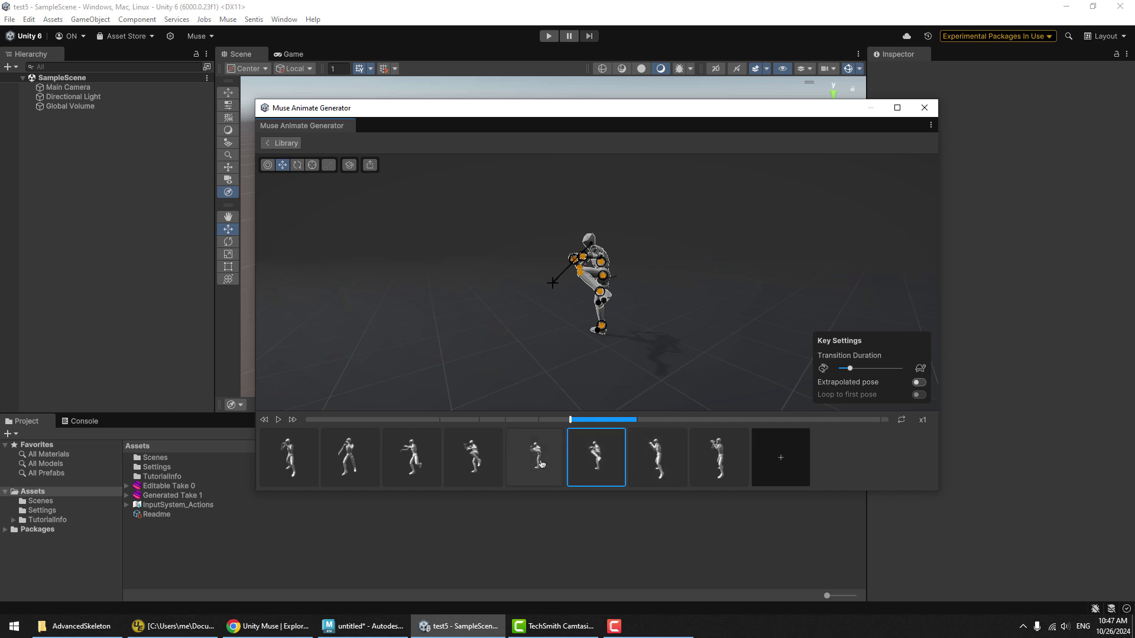
pyautogui.scroll(3, 577, 257)
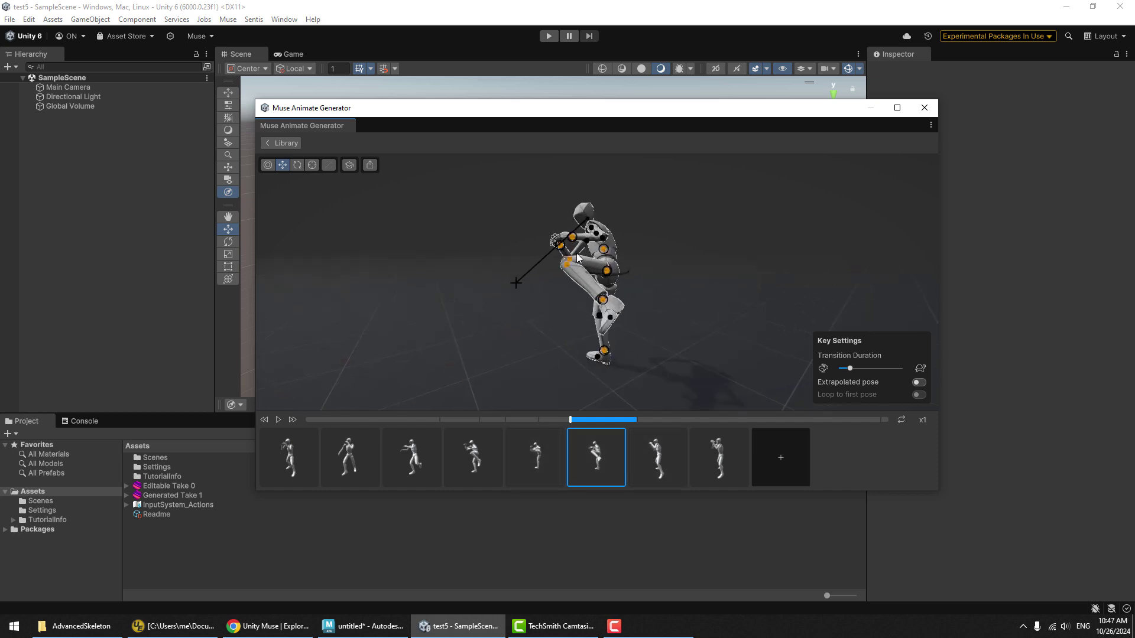
pyautogui.moveTo(515, 282); pyautogui.dragTo(515, 199)
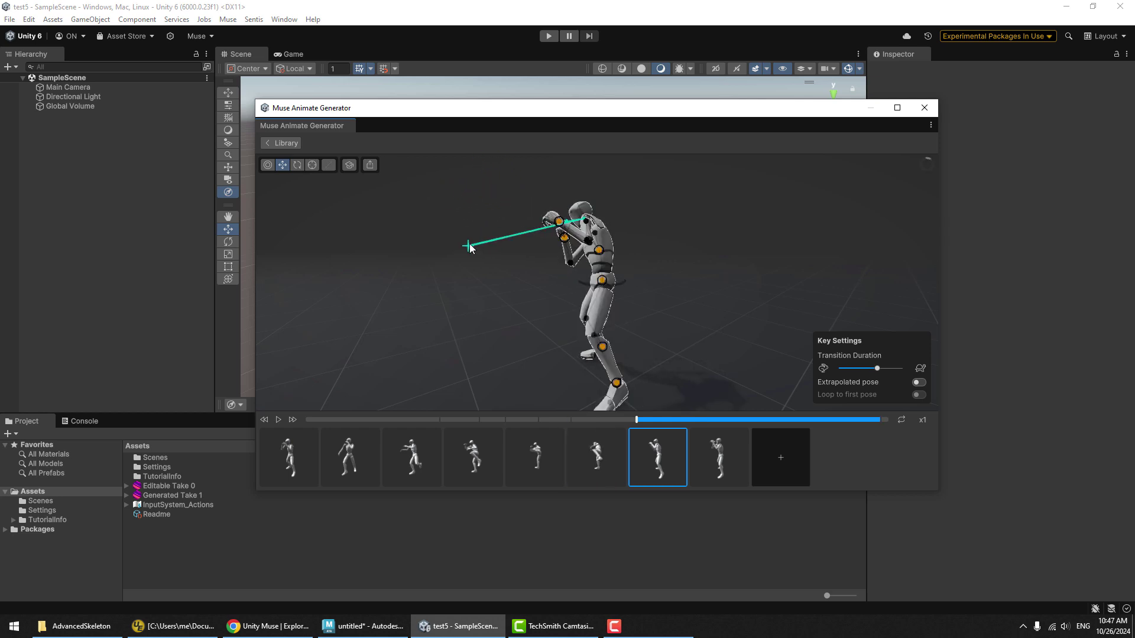
pyautogui.moveTo(468, 245); pyautogui.dragTo(485, 163)
pyautogui.click(621, 293)
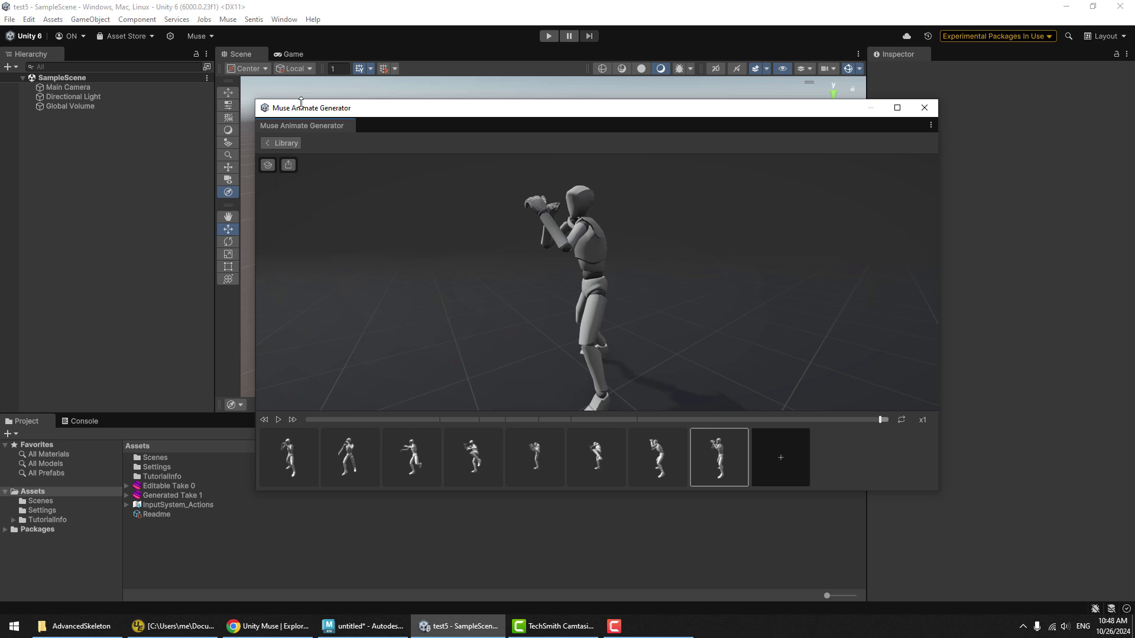
# Step: Close the Muse Animate Generator and select the animation clip inside the Editable Take 0 asset
pyautogui.click(924, 108)
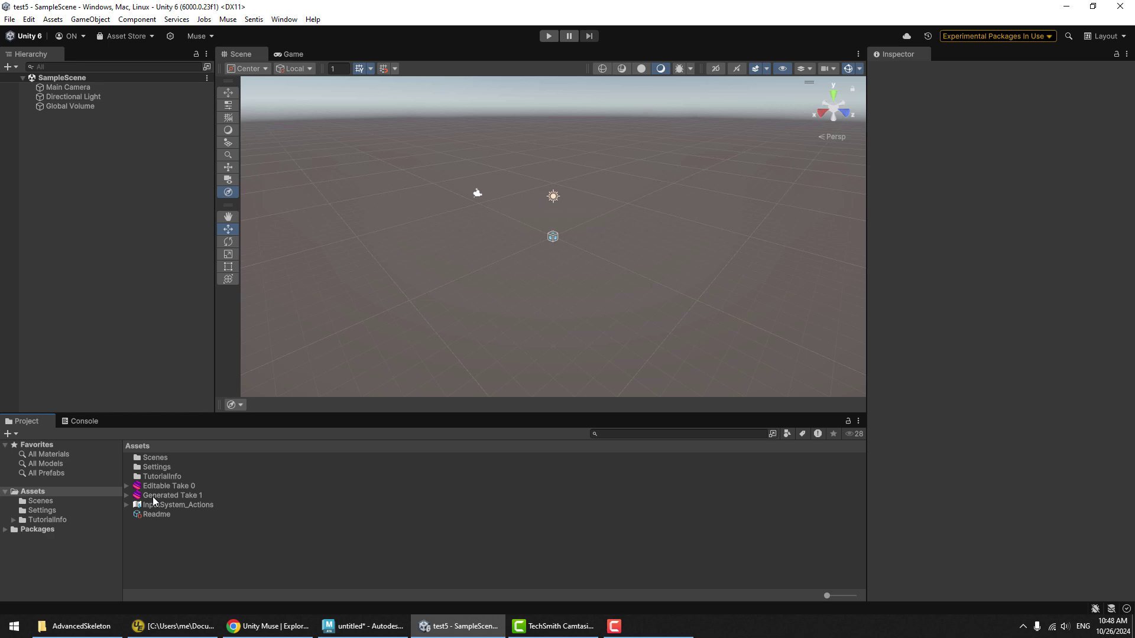
pyautogui.click(156, 487)
pyautogui.click(173, 498)
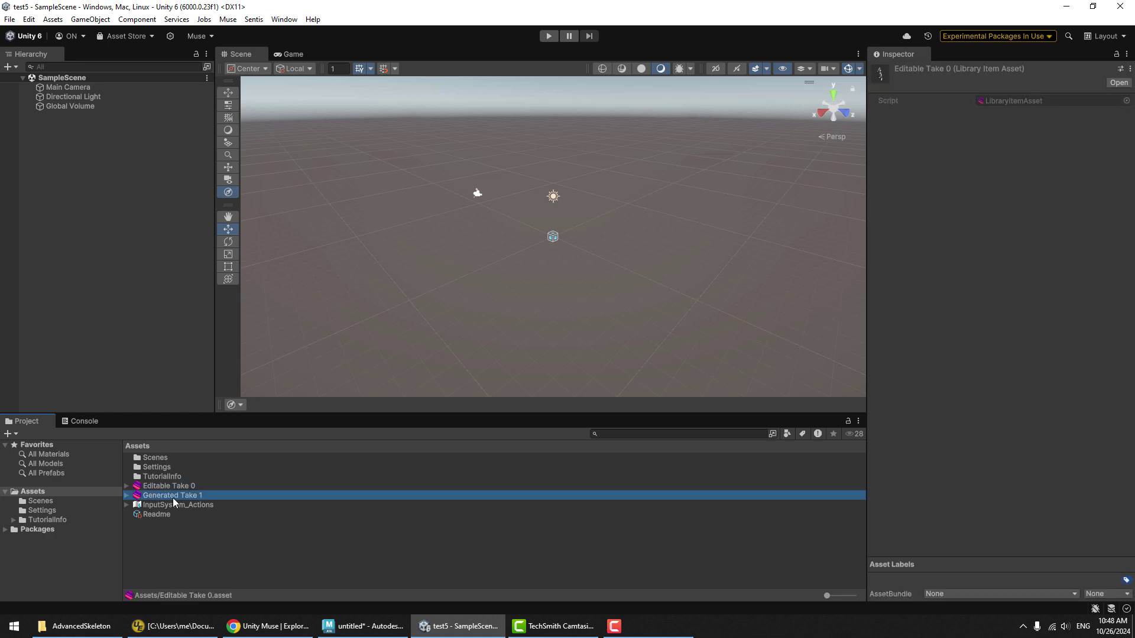
pyautogui.click(125, 488)
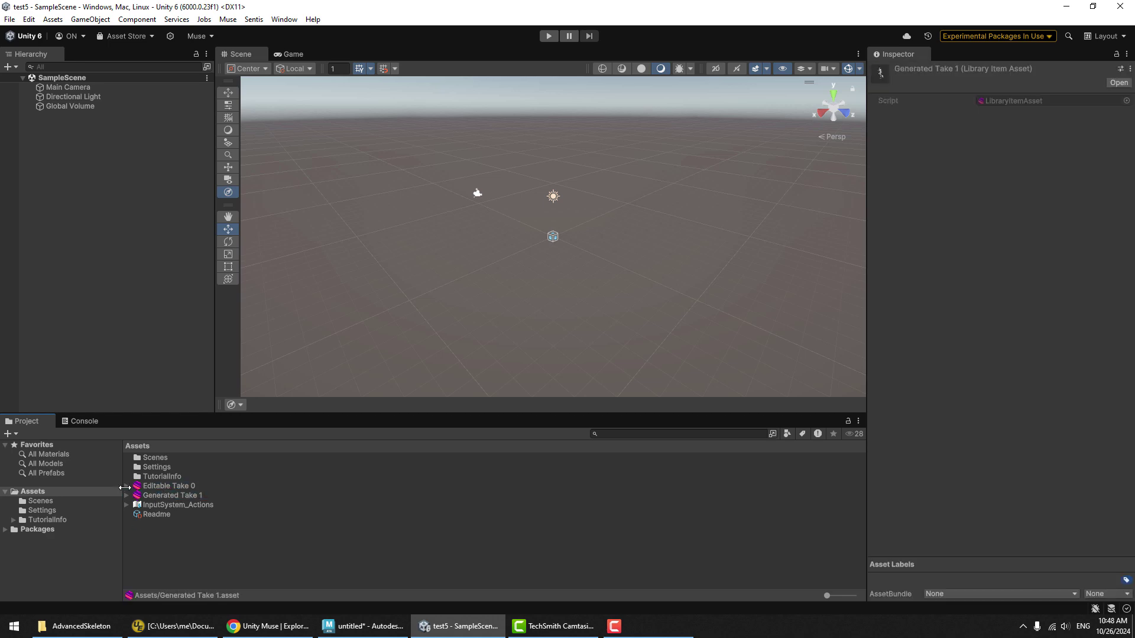
pyautogui.click(127, 485)
pyautogui.click(171, 496)
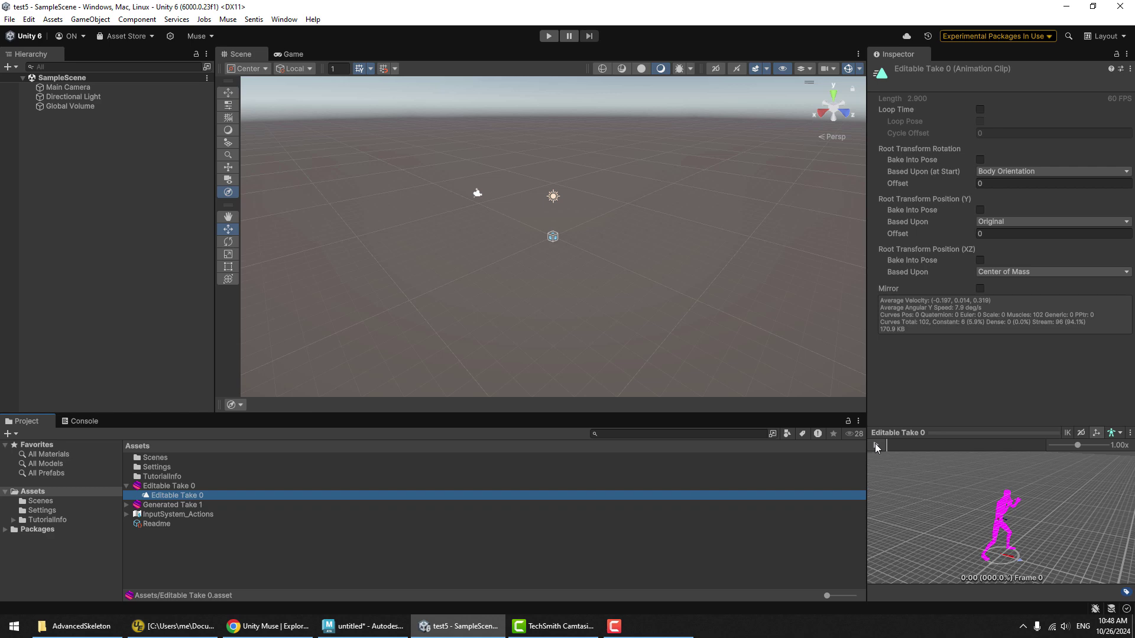
# Step: Play the Editable Take 0 clip in the preview, switch the preview to a humanoid model, and pause it during the kick
pyautogui.click(875, 445)
pyautogui.moveTo(992, 430); pyautogui.dragTo(992, 409)
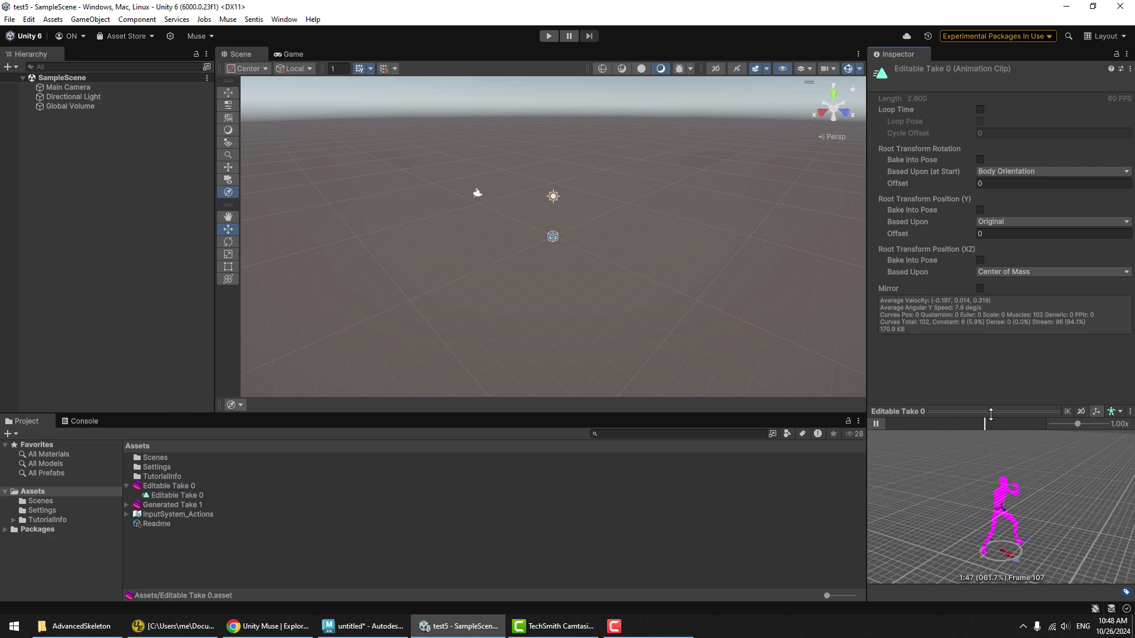
pyautogui.click(1119, 412)
pyautogui.click(1106, 435)
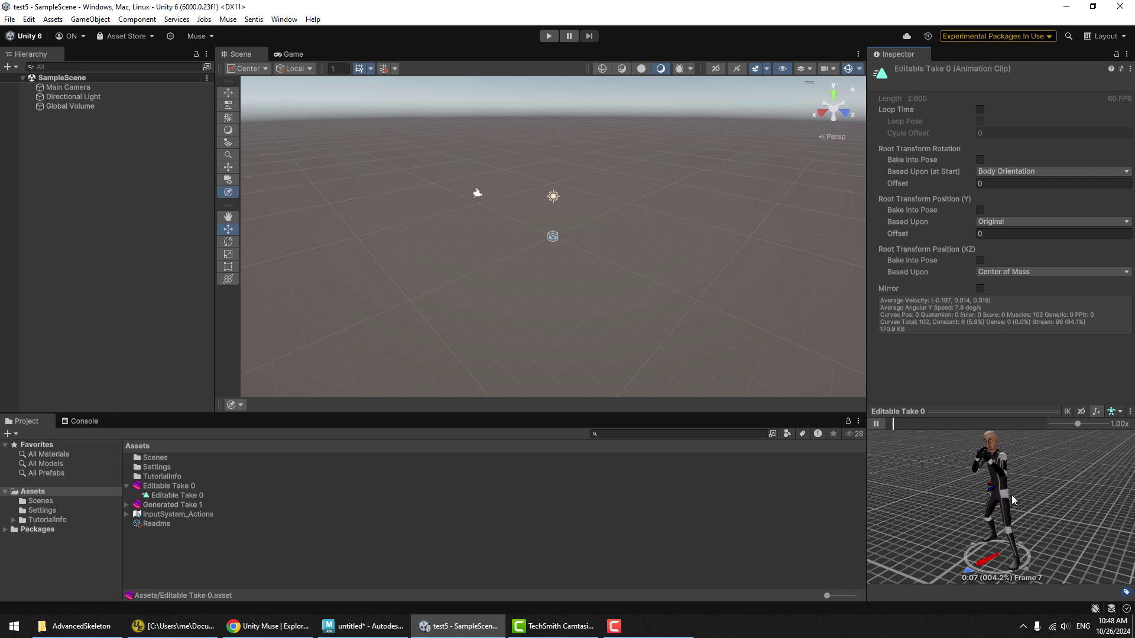
pyautogui.press('space')
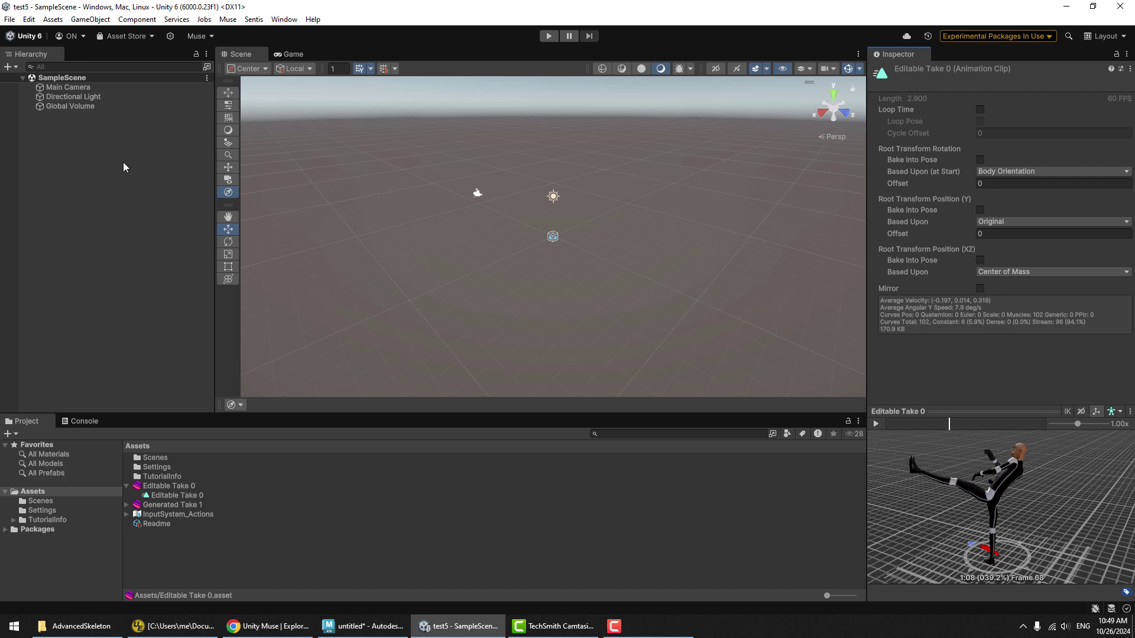
# Step: Open the Unity Asset Store in the browser, search for "starter assets" and open the Starter Assets - ThirdPerson page
pyautogui.click(283, 19)
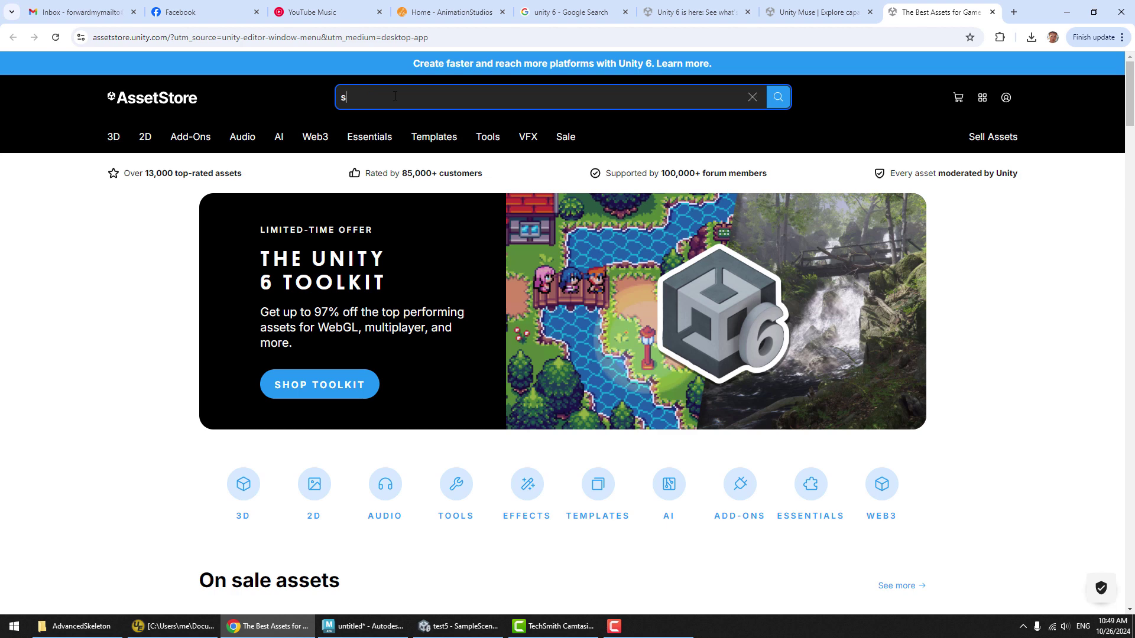
pyautogui.write('ter assets')
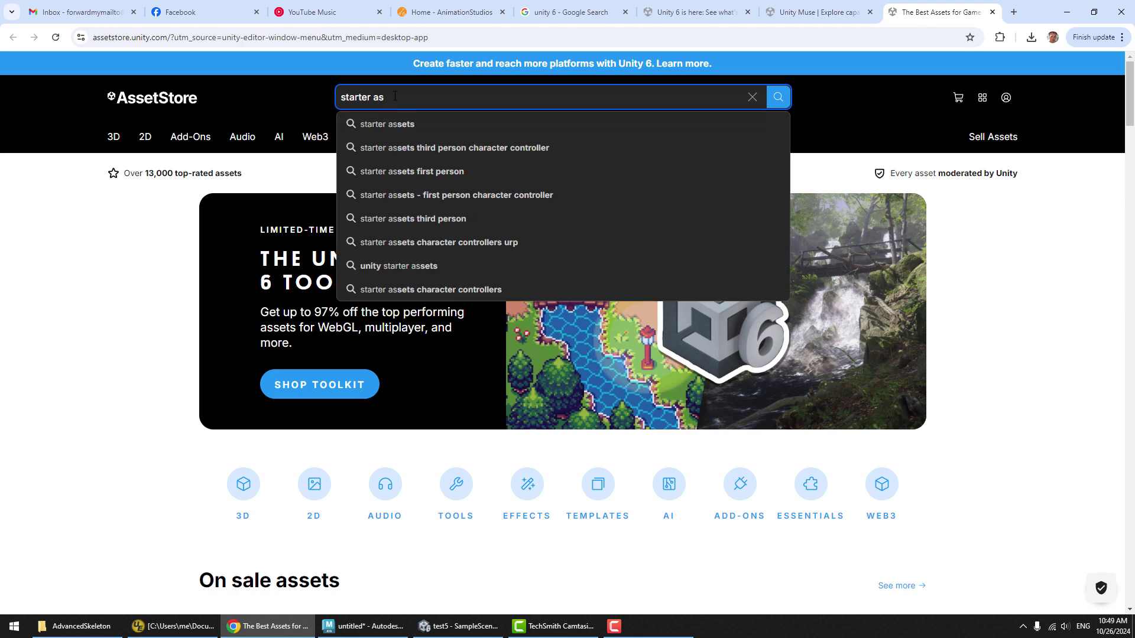
pyautogui.press('Return')
pyautogui.scroll(-3, 381, 402)
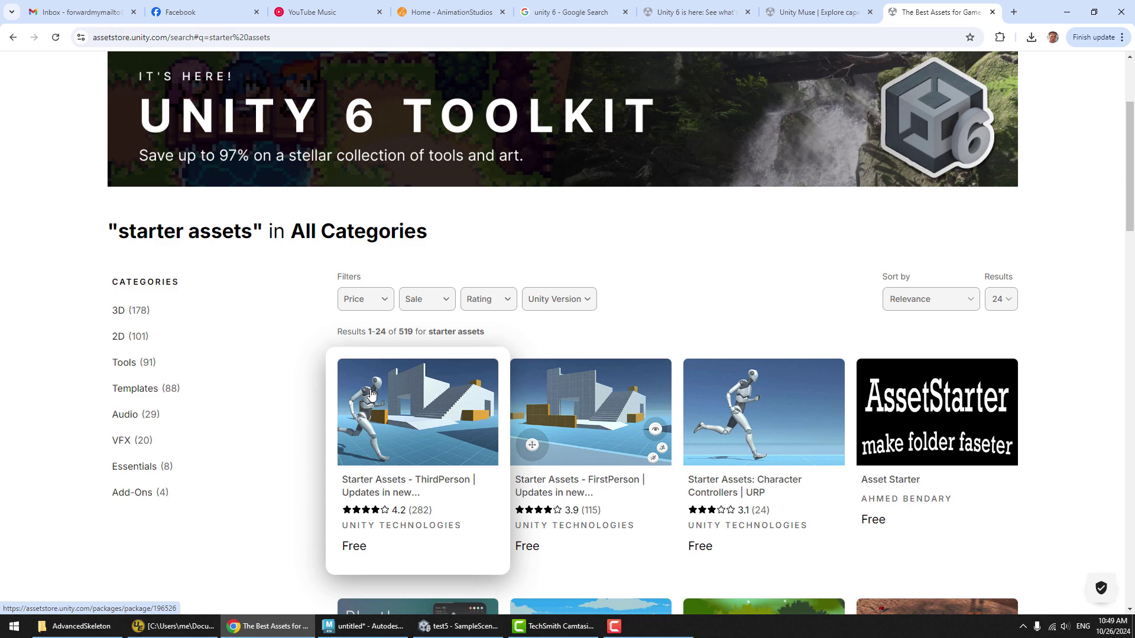
pyautogui.click(406, 403)
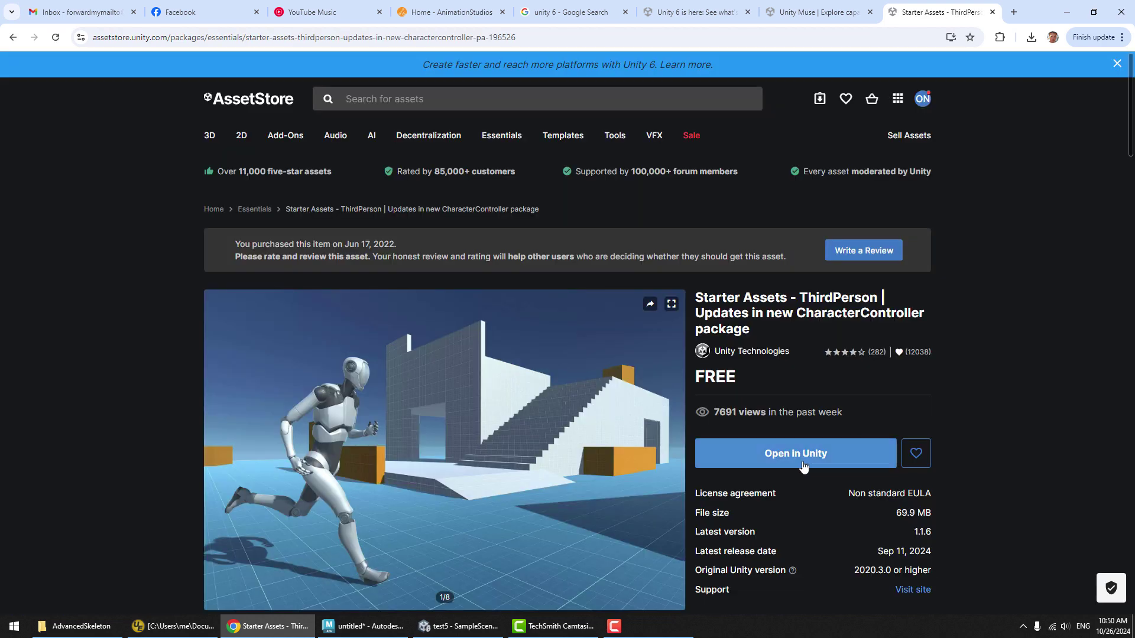
# Step: Open the Starter Assets - ThirdPerson package in Unity and start importing version 1.1.5 into the project
pyautogui.click(801, 462)
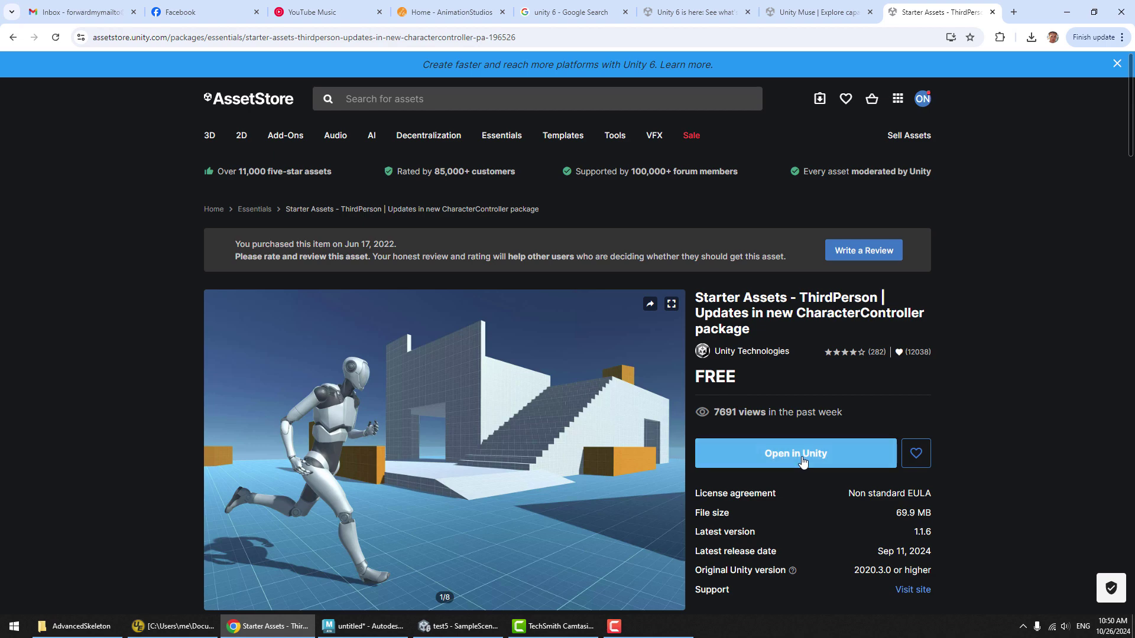
pyautogui.click(611, 147)
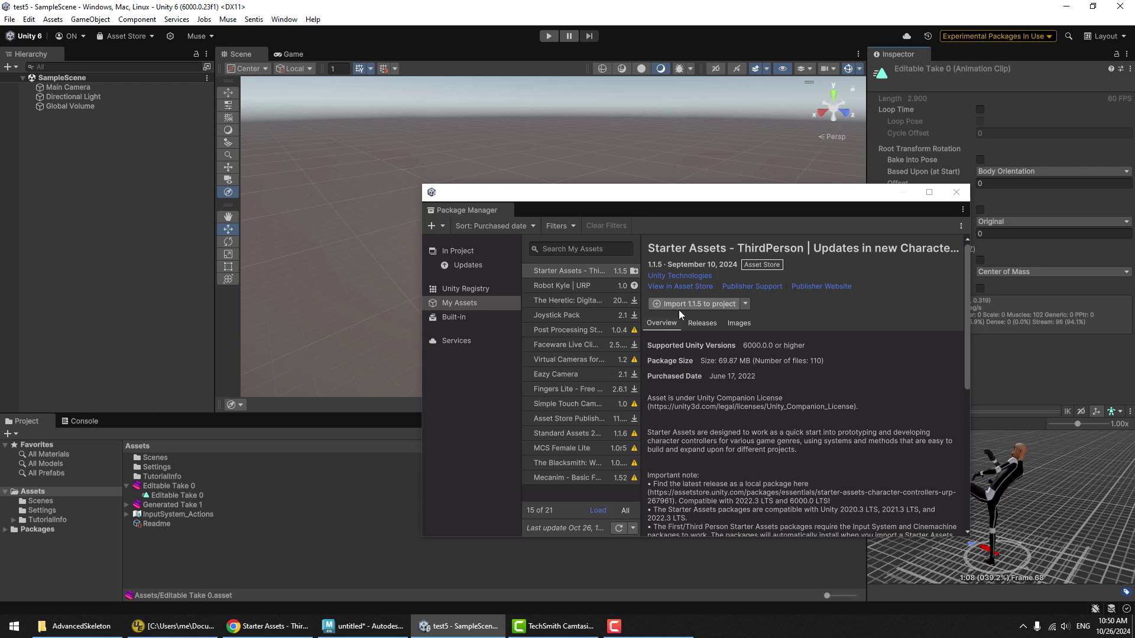
pyautogui.click(701, 305)
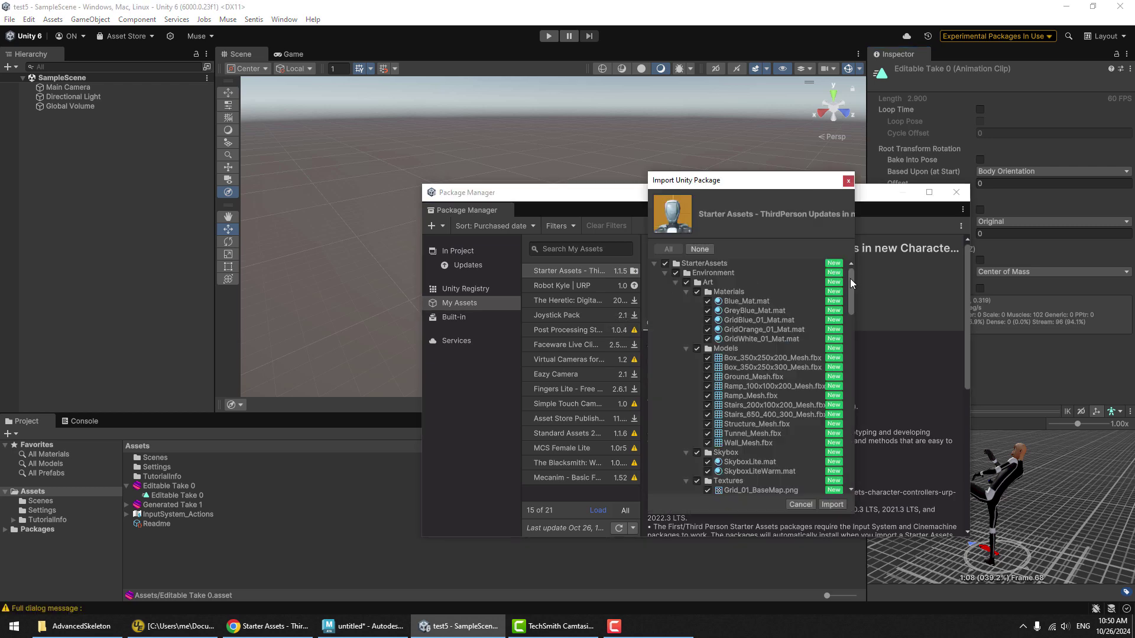
# Step: Exclude all StarterAssets package files except Armature.fbx in the character's Models folder and import it
pyautogui.scroll(-1, 849, 279)
pyautogui.scroll(1, 848, 282)
pyautogui.scroll(-3, 847, 277)
pyautogui.scroll(3, 843, 271)
pyautogui.moveTo(851, 288); pyautogui.dragTo(839, 247)
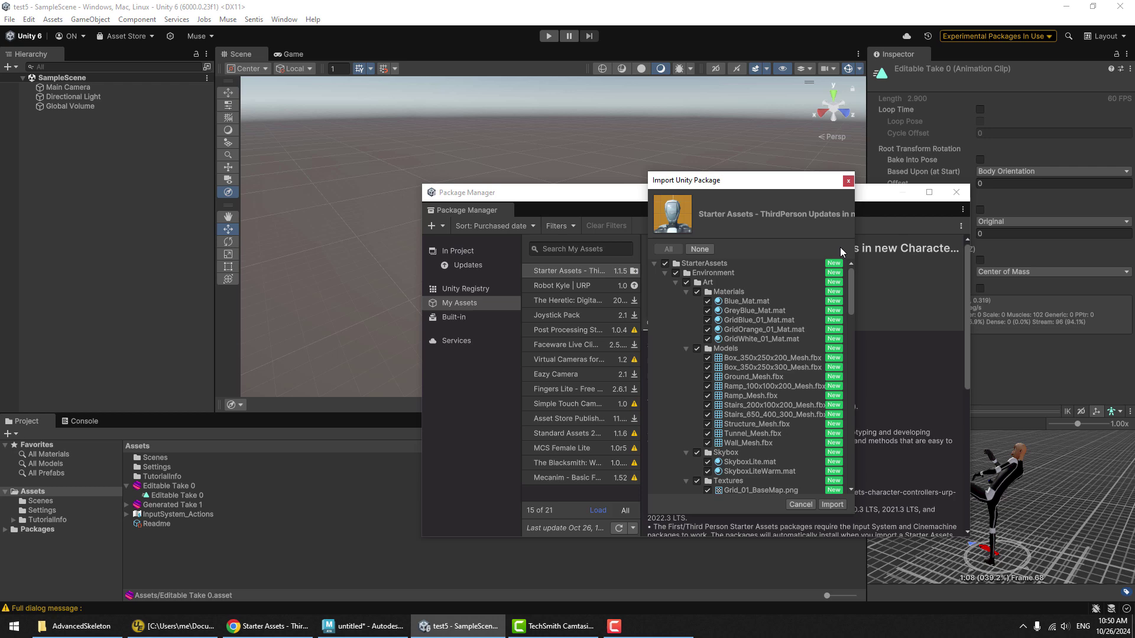
pyautogui.click(665, 264)
pyautogui.scroll(-10, 824, 313)
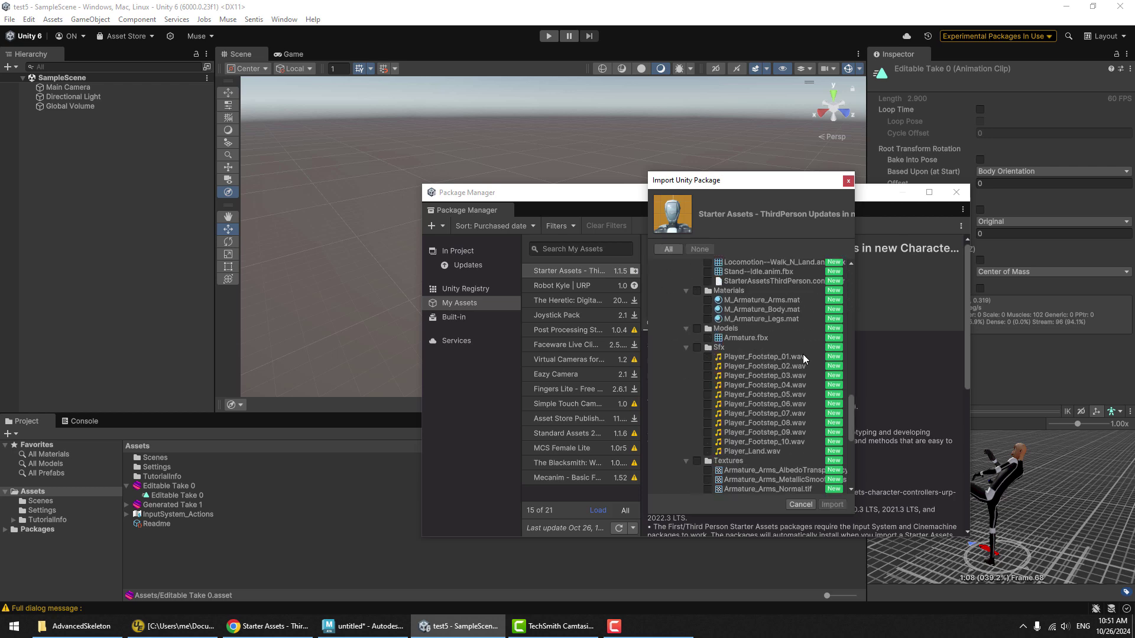
pyautogui.click(707, 339)
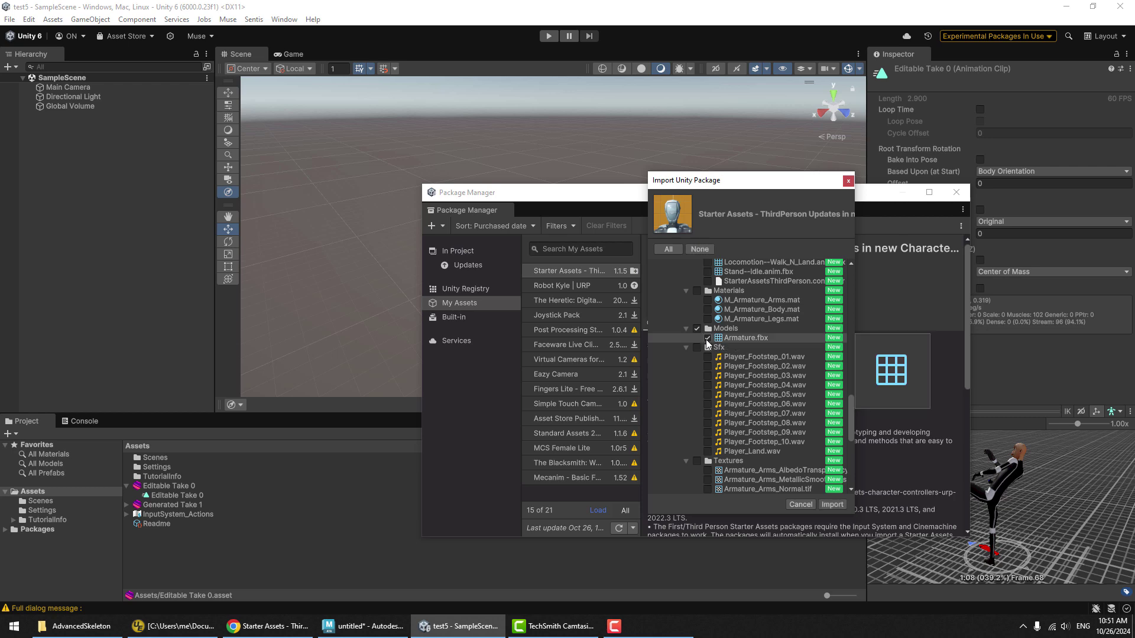
pyautogui.click(832, 505)
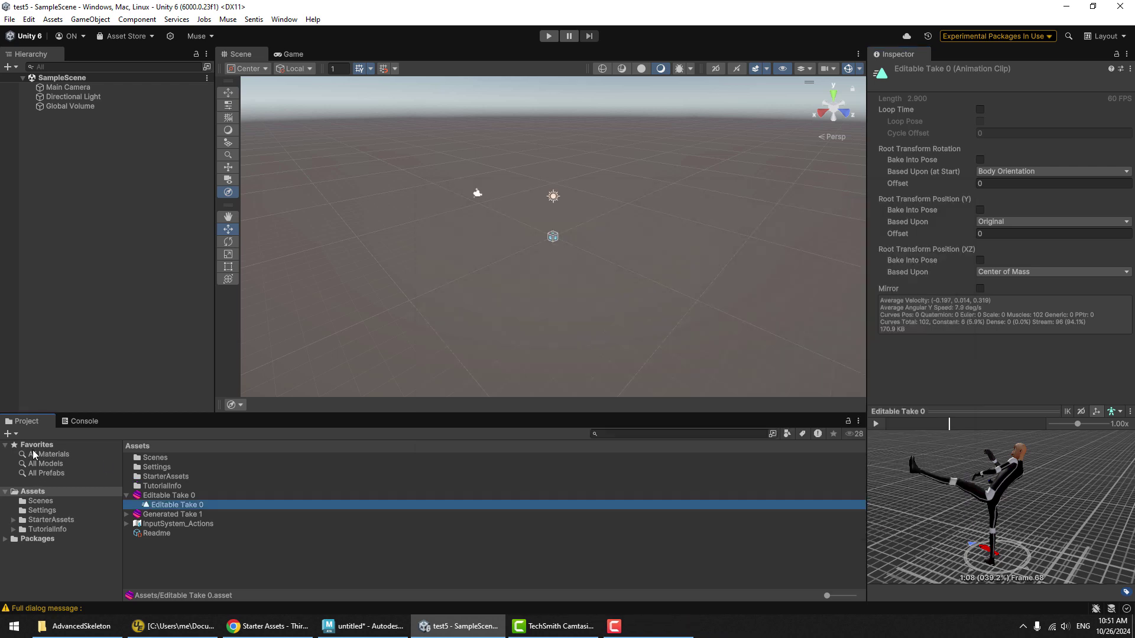
# Step: Add the Armature model from StarterAssets/ThirdPersonController/Character/Models to SampleScene
pyautogui.click(37, 520)
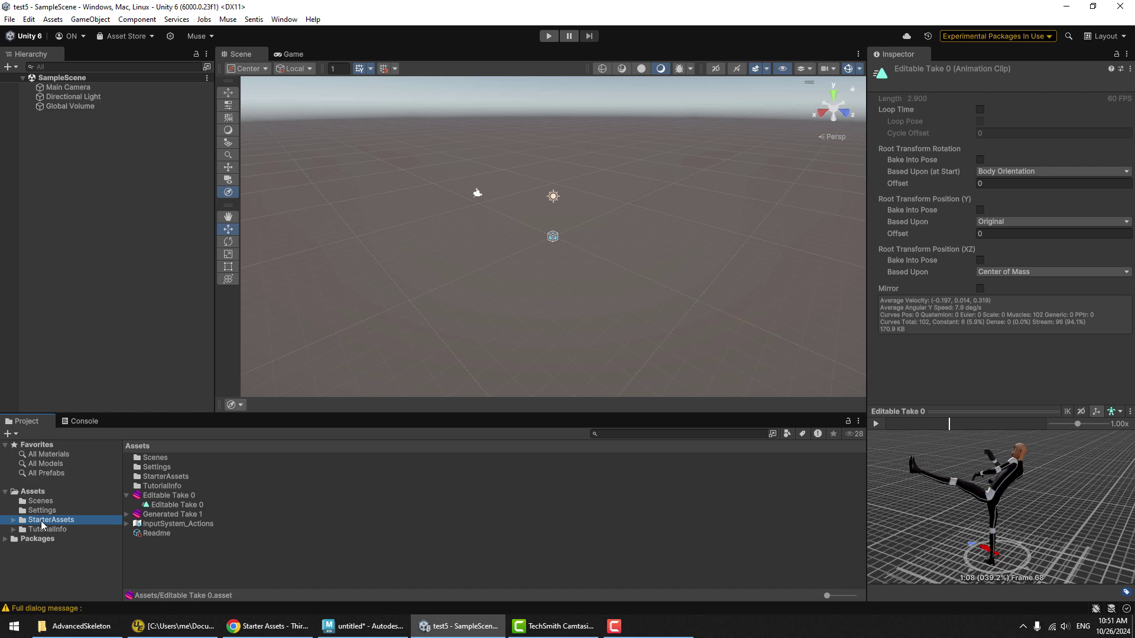
pyautogui.doubleClick(179, 458)
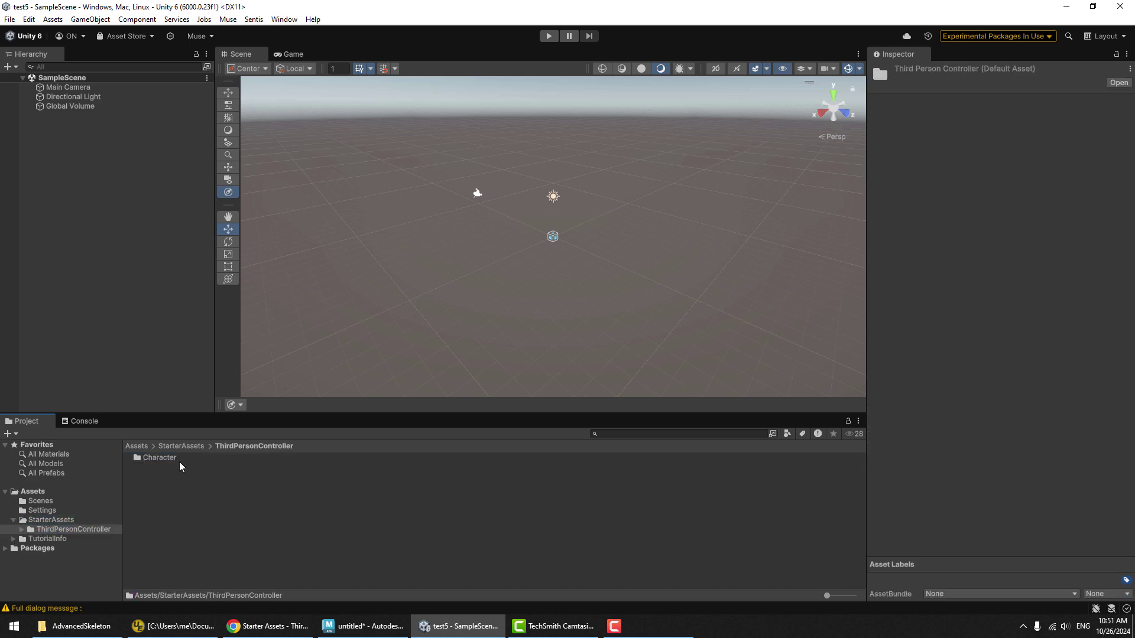
pyautogui.click(168, 458)
pyautogui.doubleClick(167, 459)
pyautogui.doubleClick(169, 458)
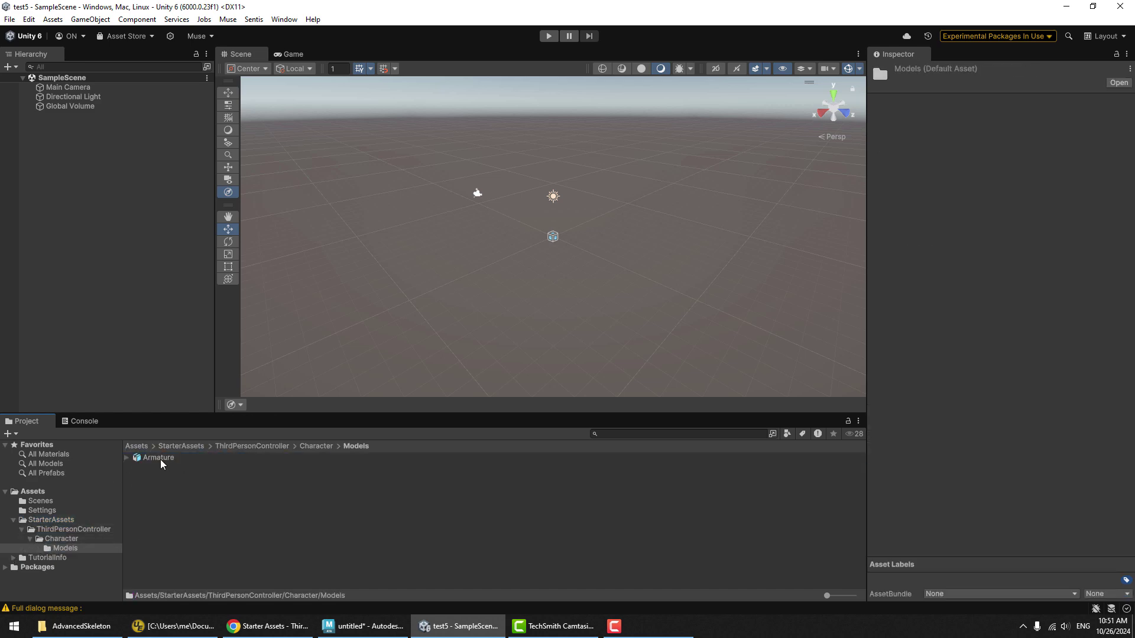
pyautogui.click(168, 460)
pyautogui.moveTo(168, 463); pyautogui.dragTo(24, 195)
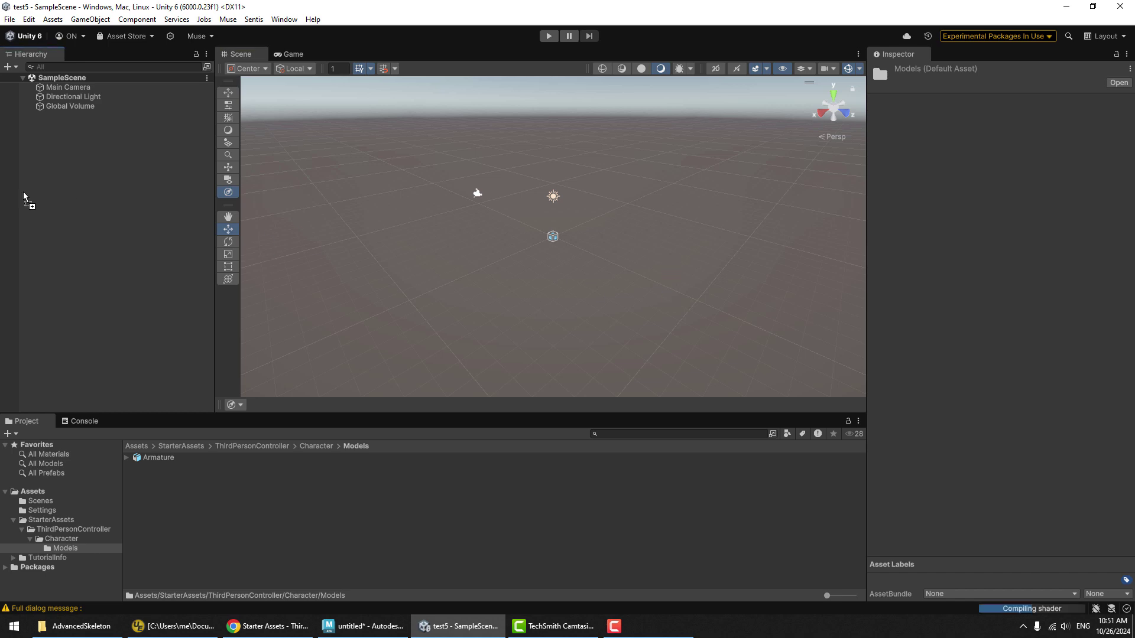
pyautogui.moveTo(117, 175)
pyautogui.mouseDown()
pyautogui.moveTo(653, 269)
pyautogui.moveTo(537, 244)
pyautogui.moveTo(552, 238)
pyautogui.moveTo(280, 286)
pyautogui.moveTo(94, 143)
pyautogui.moveTo(119, 177)
pyautogui.mouseUp()
# Step: Assign the Editable Take 0 animation clip from the Assets folder to the Armature character in the scene
pyautogui.scroll(4, 588, 216)
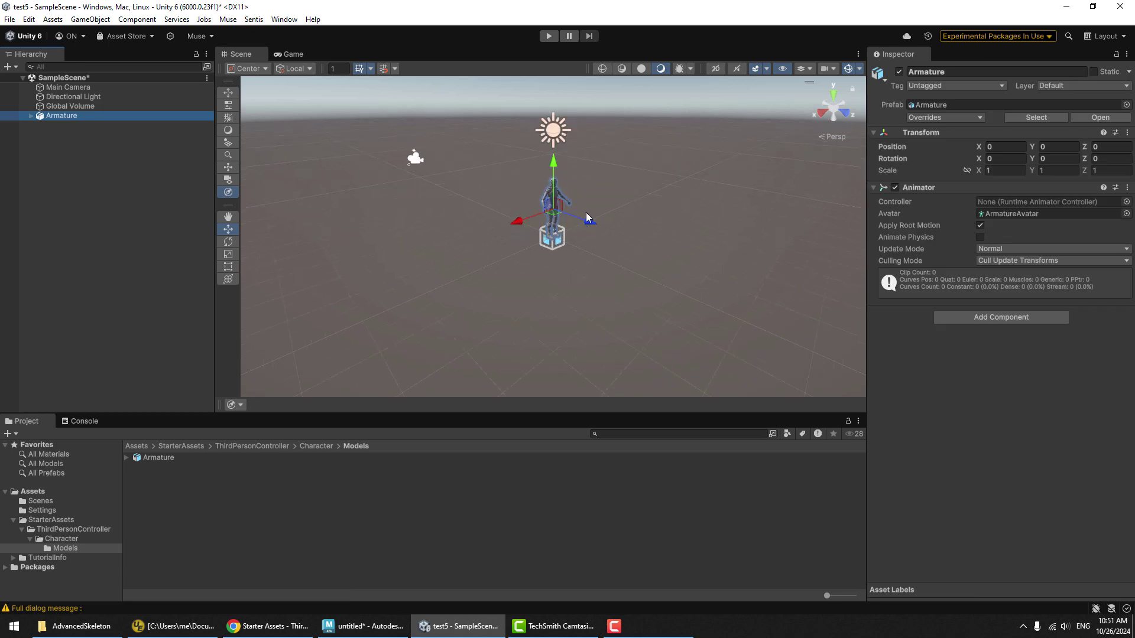
pyautogui.keyDown('alt'); pyautogui.moveTo(597, 218); pyautogui.dragTo(577, 222); pyautogui.keyUp('alt')
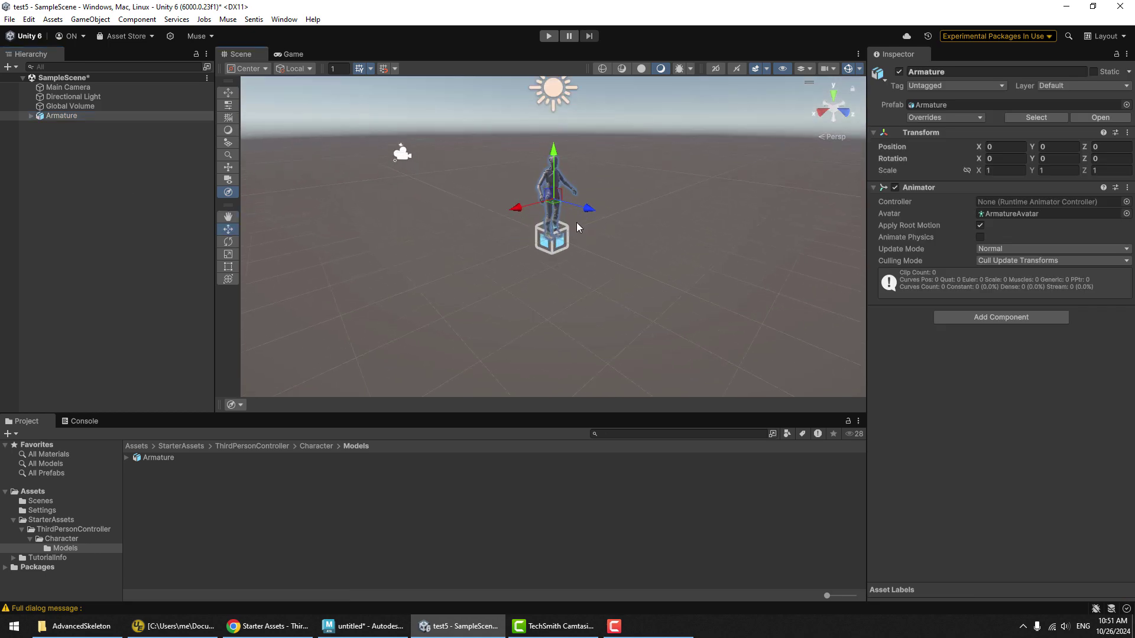
pyautogui.keyDown('alt'); pyautogui.moveTo(576, 222); pyautogui.dragTo(669, 188, button='right'); pyautogui.keyUp('alt')
pyautogui.click(44, 493)
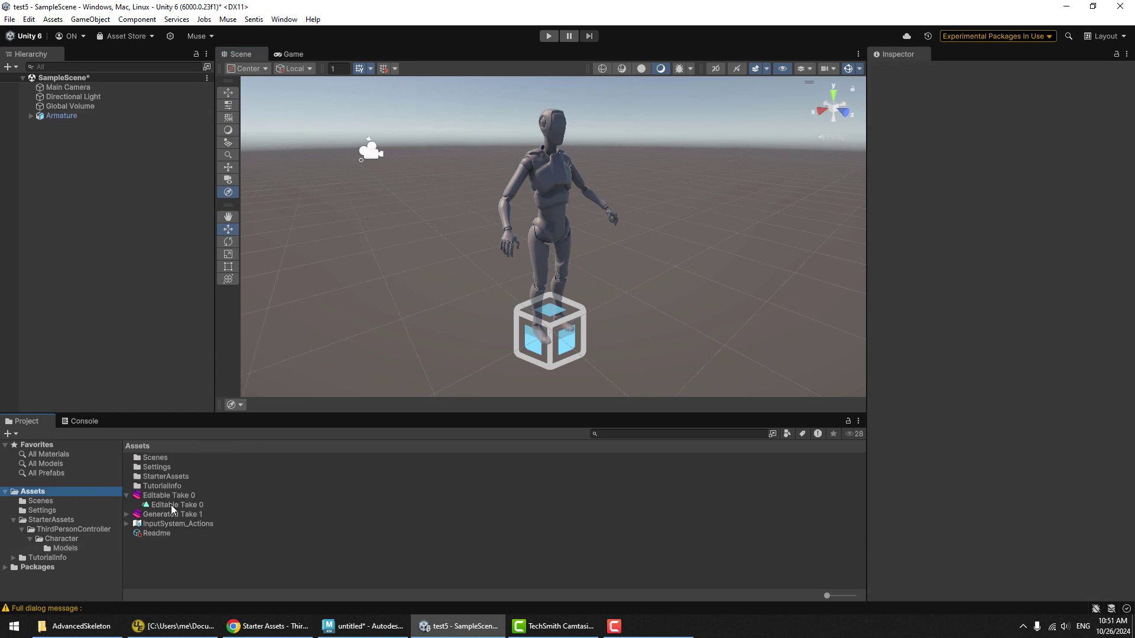
pyautogui.moveTo(171, 505); pyautogui.dragTo(69, 119)
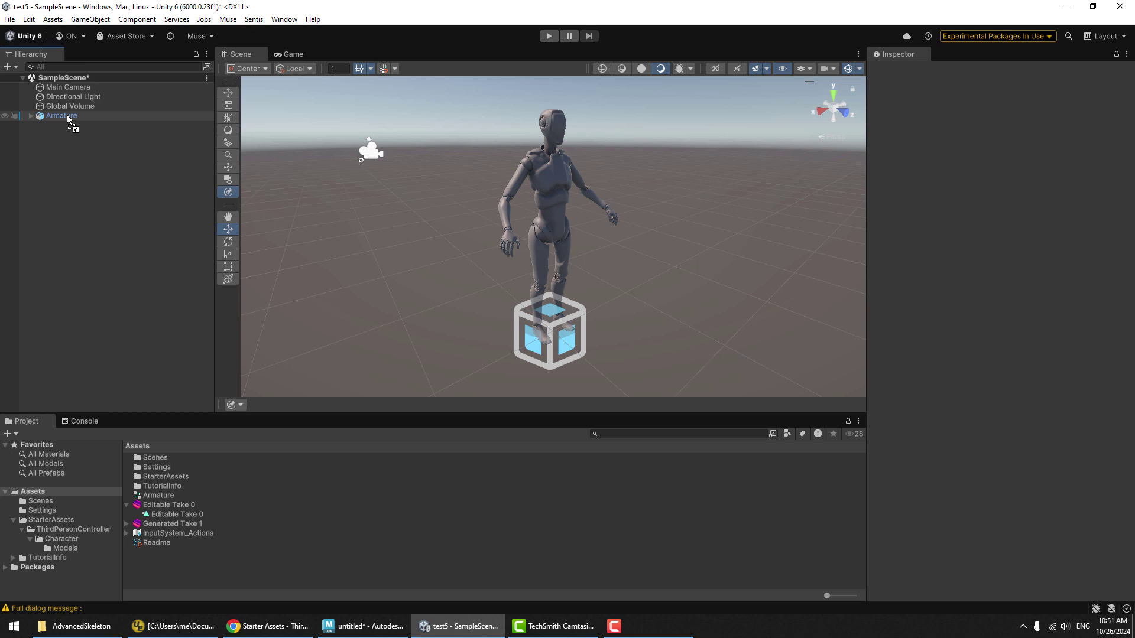
# Step: Check the Armature's Animator component and run the scene briefly to test the animation, then stop it
pyautogui.click(59, 116)
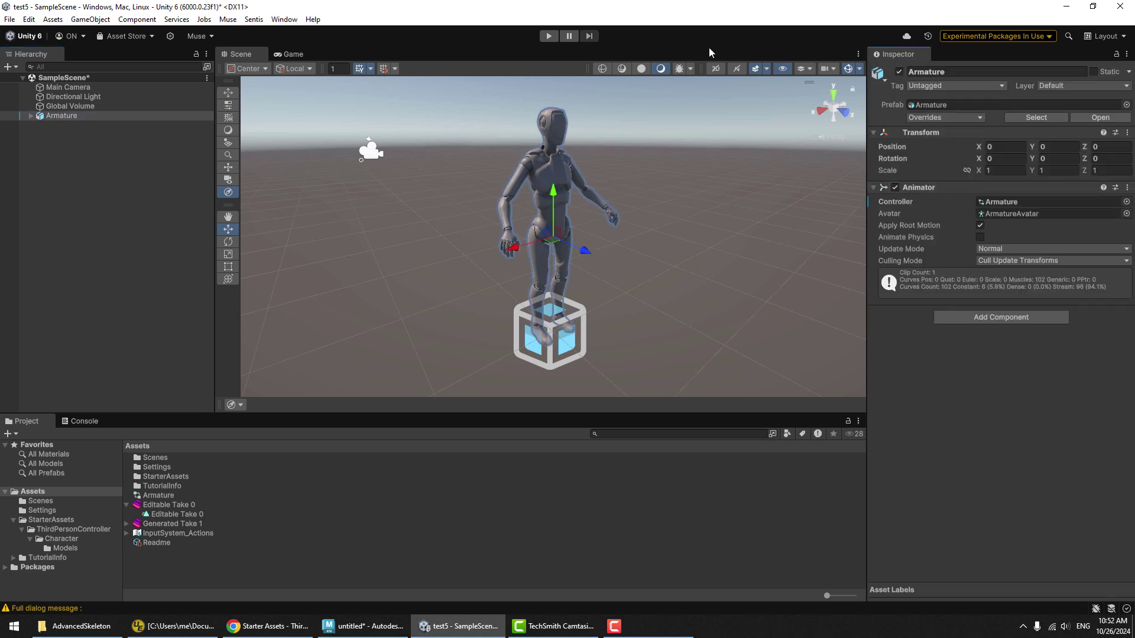
pyautogui.click(549, 36)
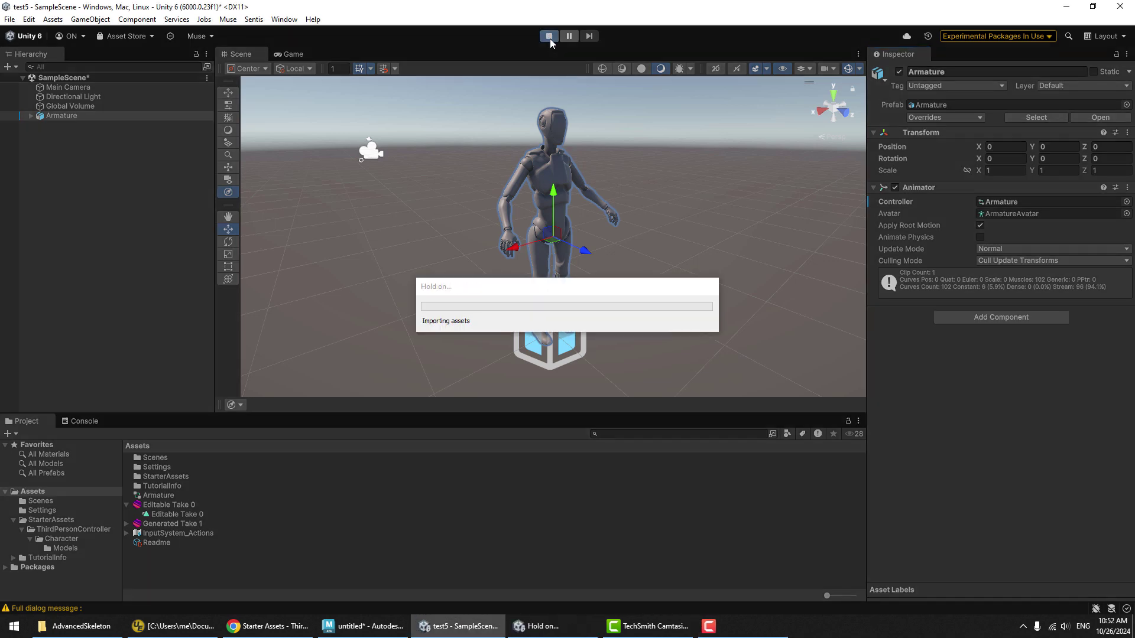
pyautogui.hotkey('ctrl', 'p')
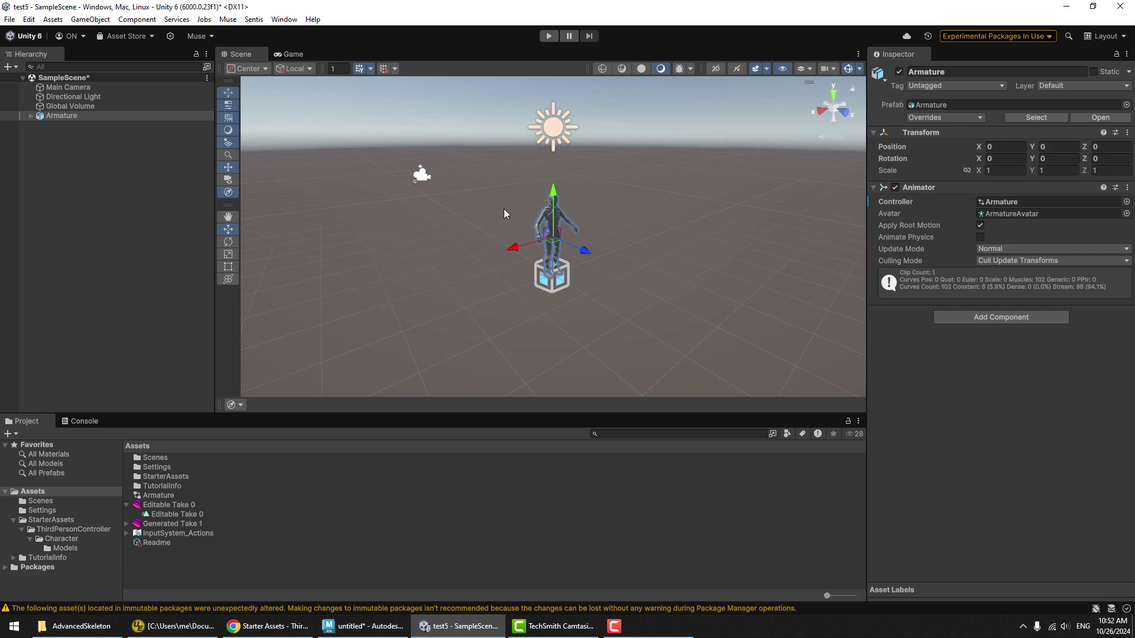
# Step: Move the Main Camera along Z toward the character to about Z -3.03 and check the Game view
pyautogui.moveTo(443, 144); pyautogui.dragTo(331, 299)
pyautogui.keyDown('alt'); pyautogui.moveTo(505, 158); pyautogui.dragTo(449, 225); pyautogui.keyUp('alt')
pyautogui.moveTo(359, 181); pyautogui.dragTo(476, 239)
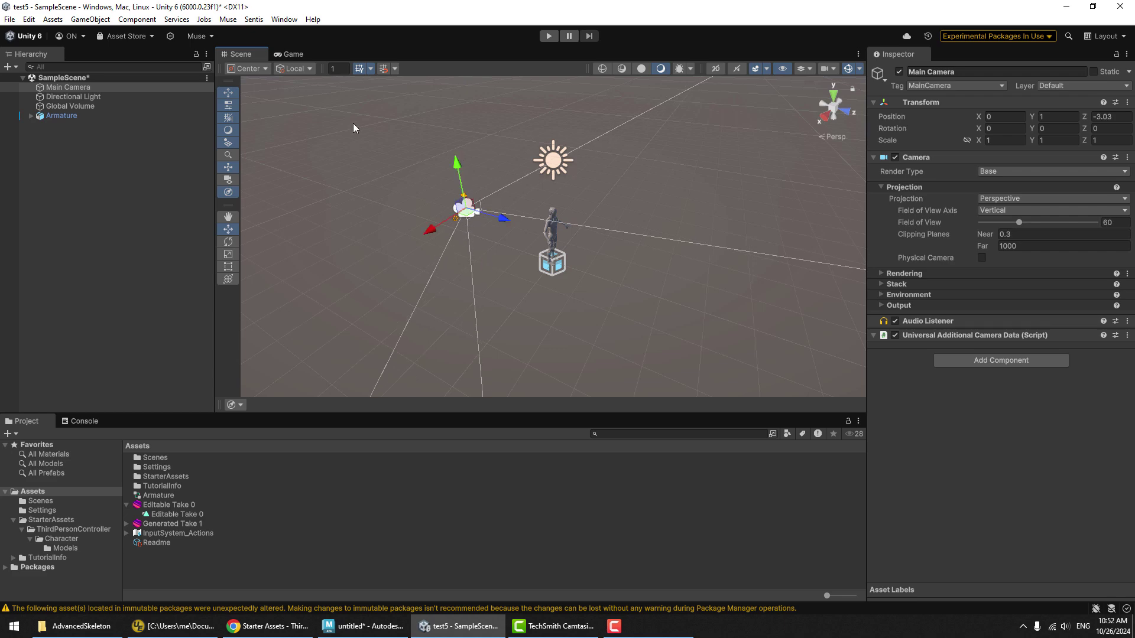
pyautogui.click(291, 54)
pyautogui.click(242, 55)
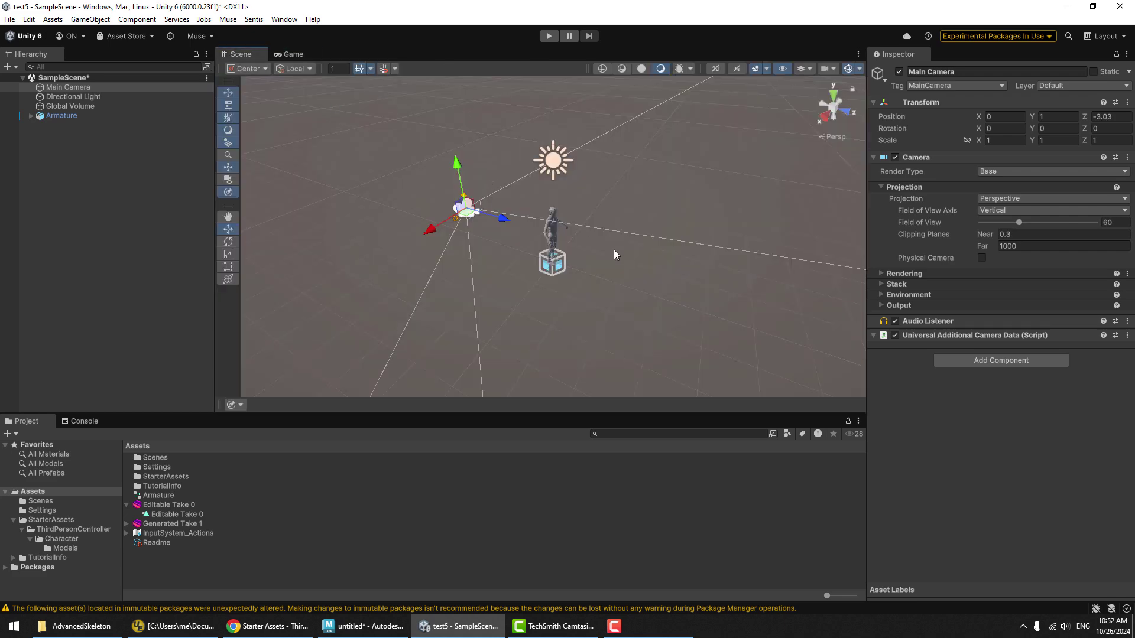
# Step: Set the Armature's Y rotation to 180, then run the scene to watch the kick boxing animation and stop it
pyautogui.click(77, 119)
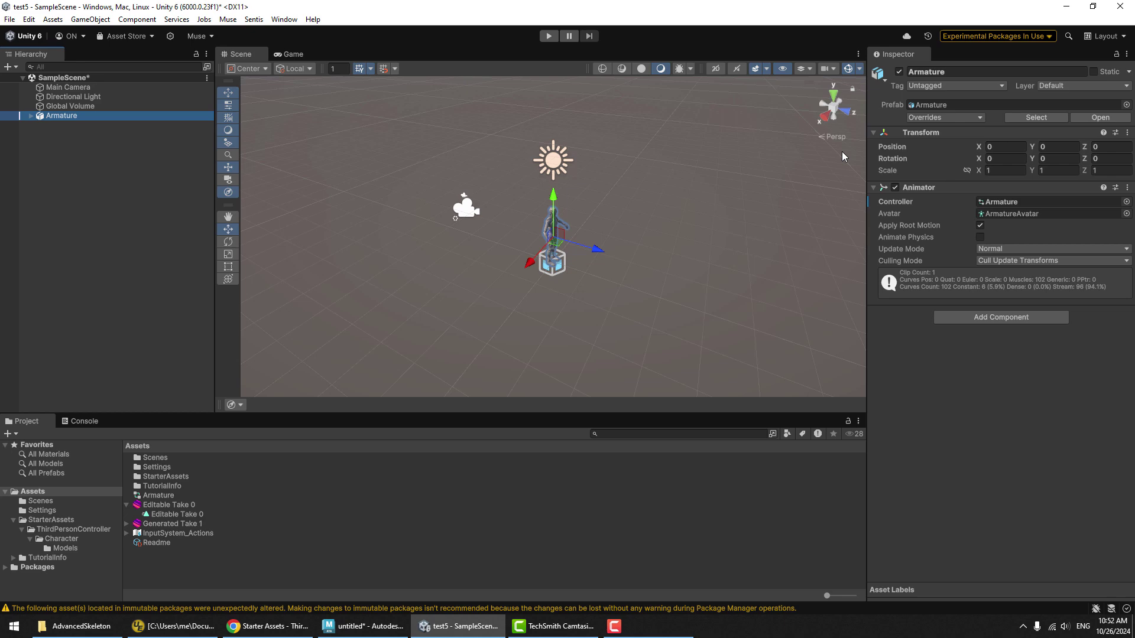
pyautogui.click(999, 157)
pyautogui.press('Tab')
pyautogui.write('180')
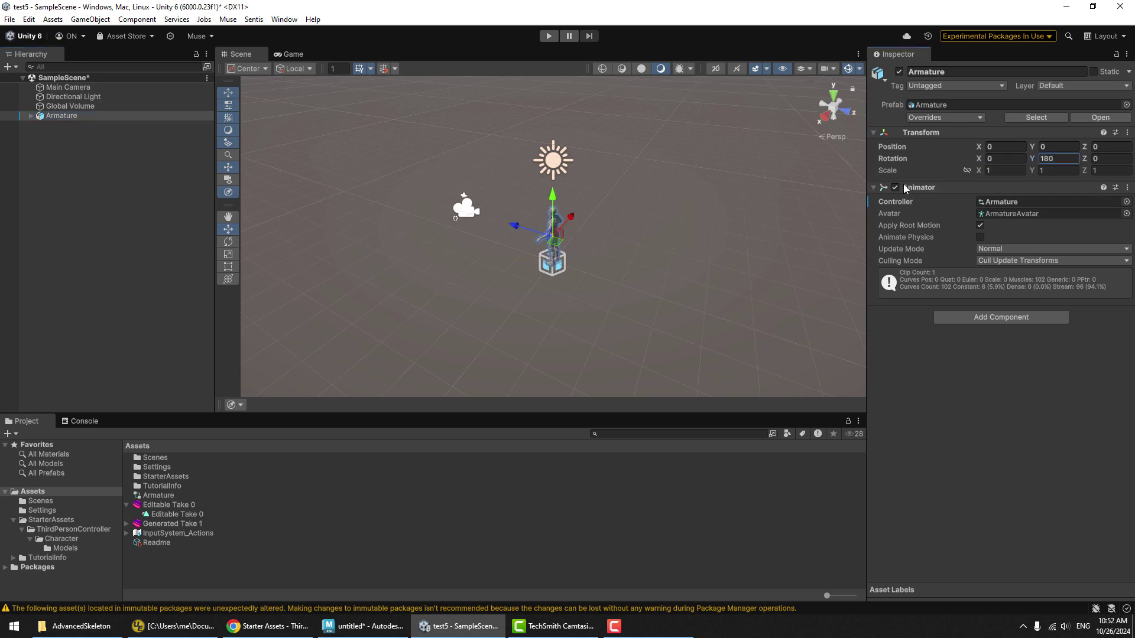
pyautogui.click(548, 38)
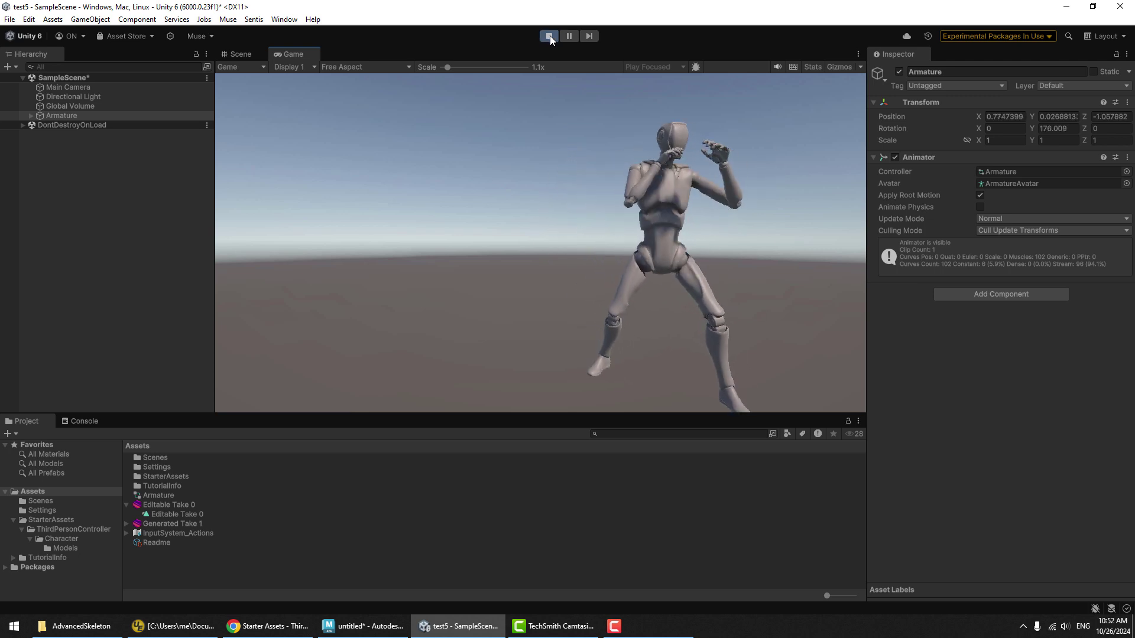
pyautogui.click(550, 36)
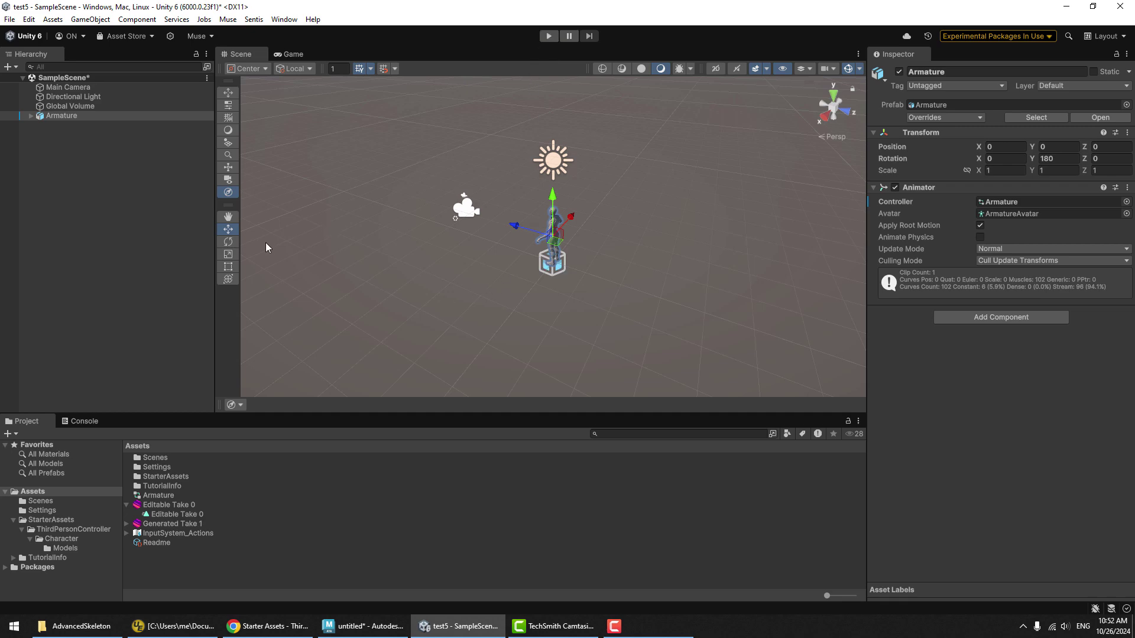
pyautogui.rightClick(55, 116)
pyautogui.click(27, 147)
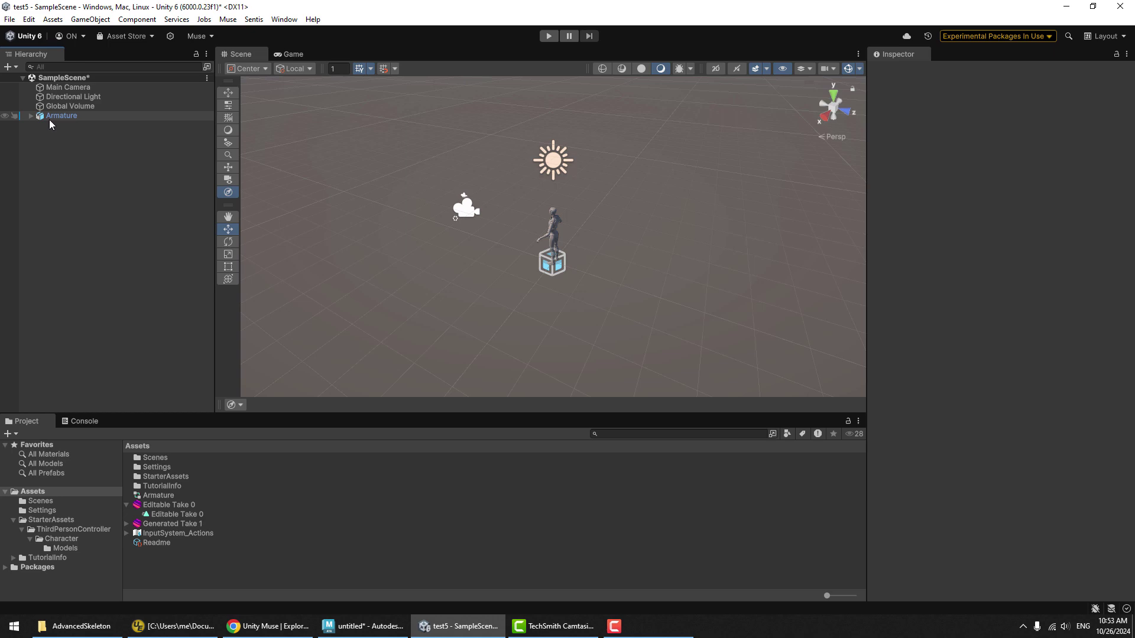
pyautogui.rightClick(50, 118)
pyautogui.click(36, 324)
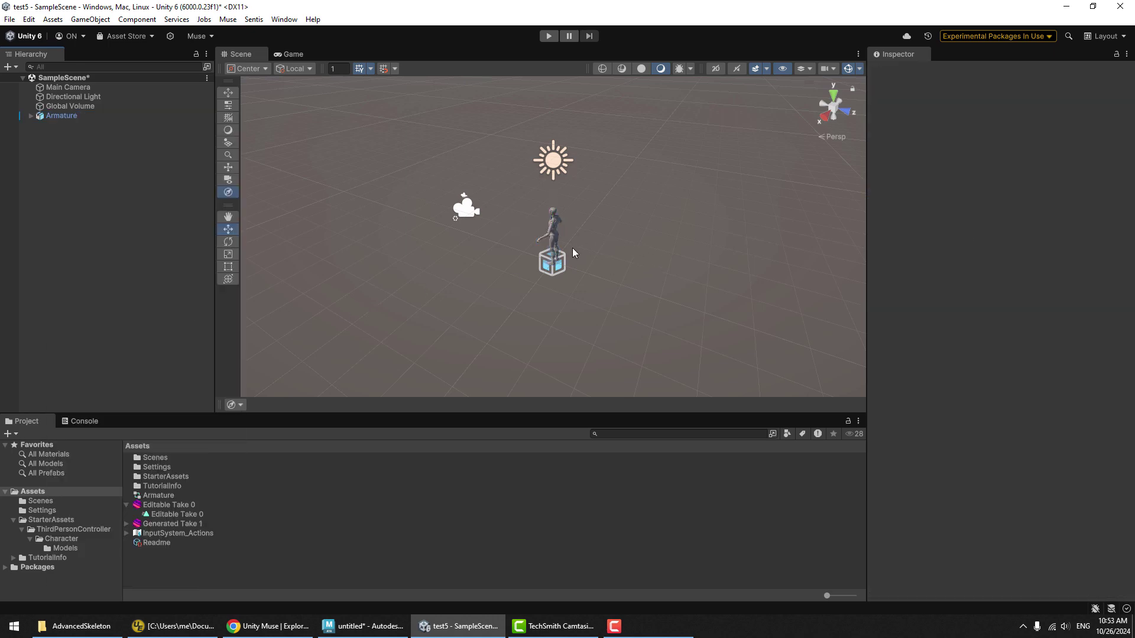
pyautogui.rightClick(59, 118)
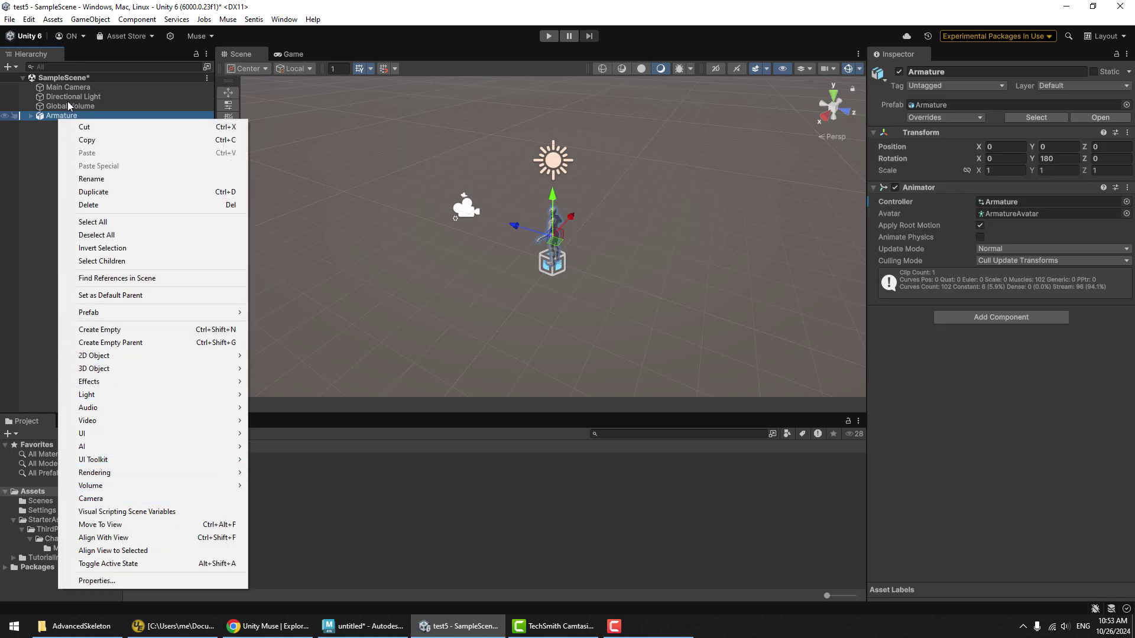
pyautogui.click(29, 161)
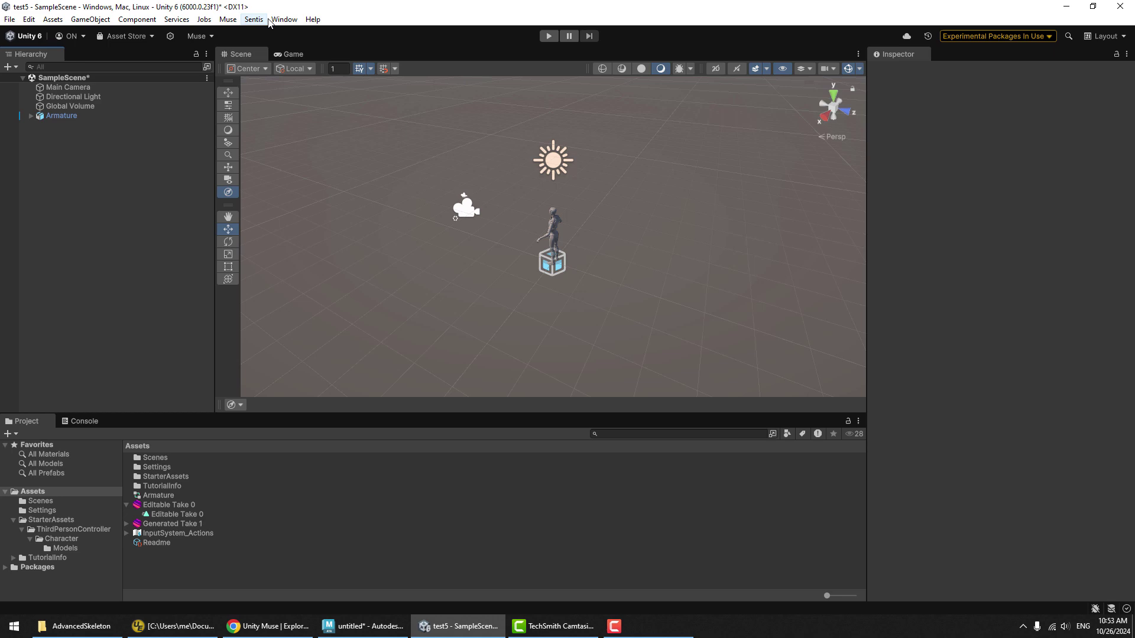
pyautogui.rightClick(62, 116)
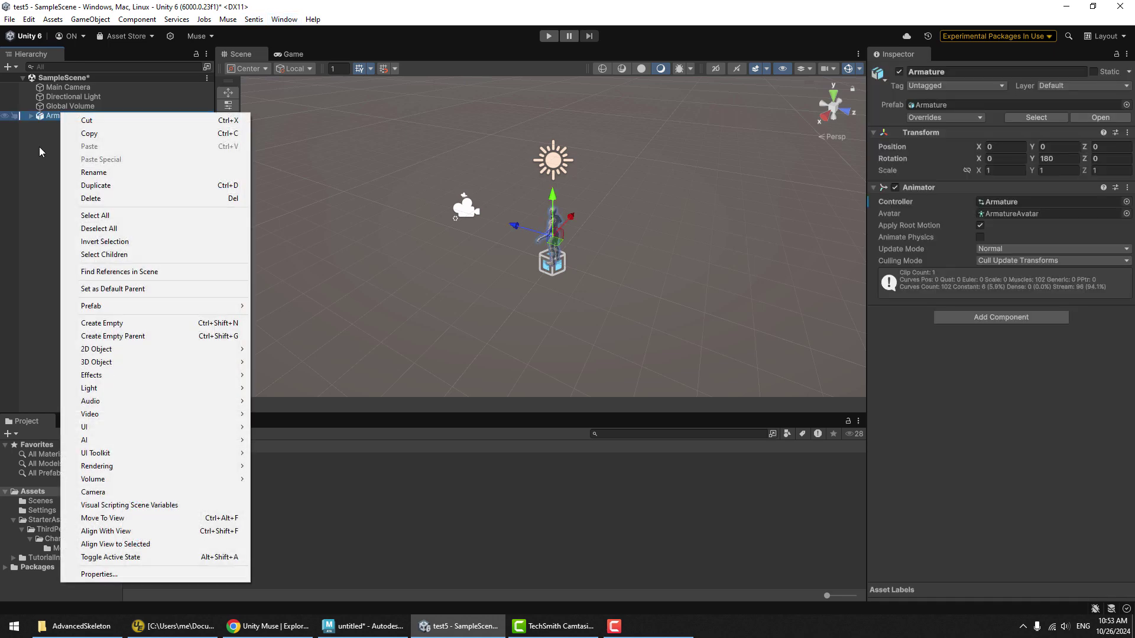
pyautogui.click(38, 148)
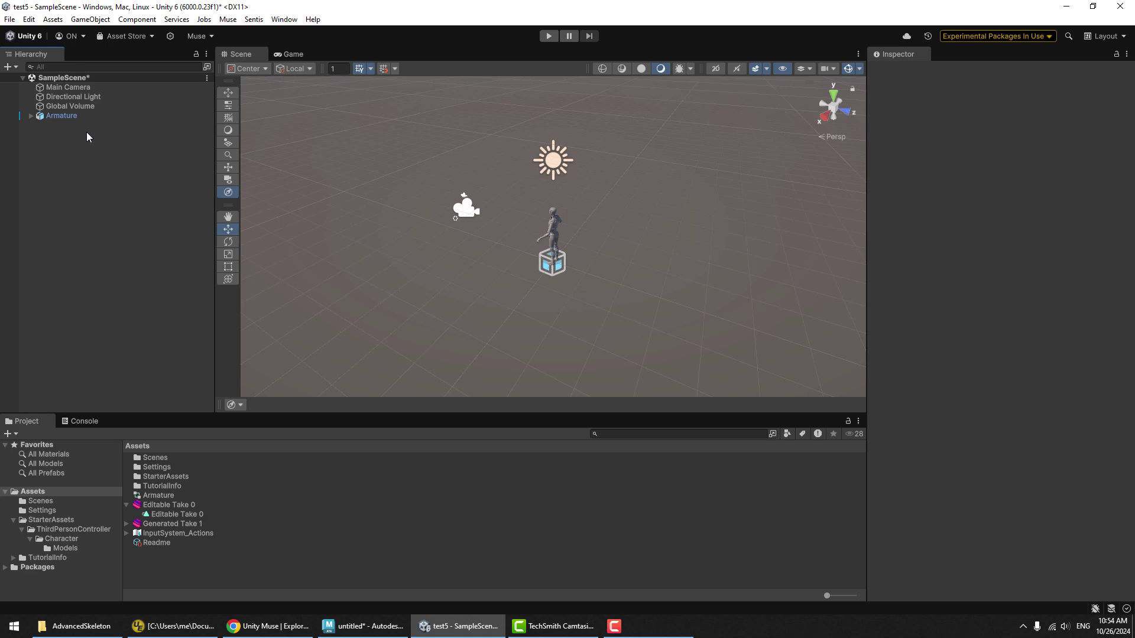
pyautogui.scroll(5, 515, 252)
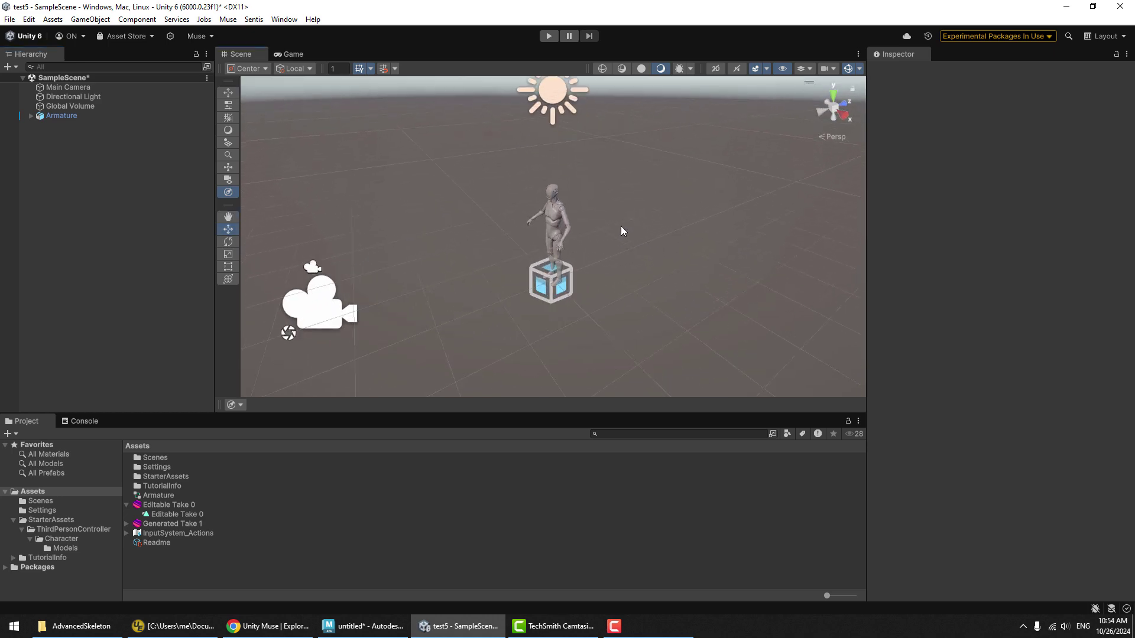
pyautogui.scroll(2, 601, 208)
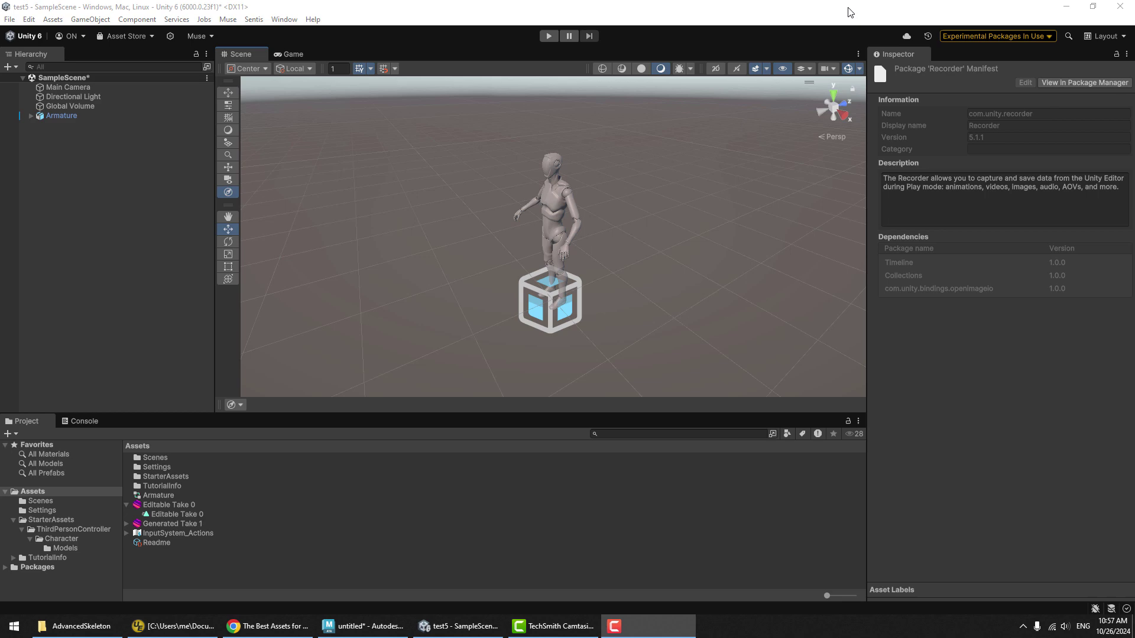
# Step: Search the Package Manager's Unity Registry for "recorder" and install the Recorder package
pyautogui.click(285, 20)
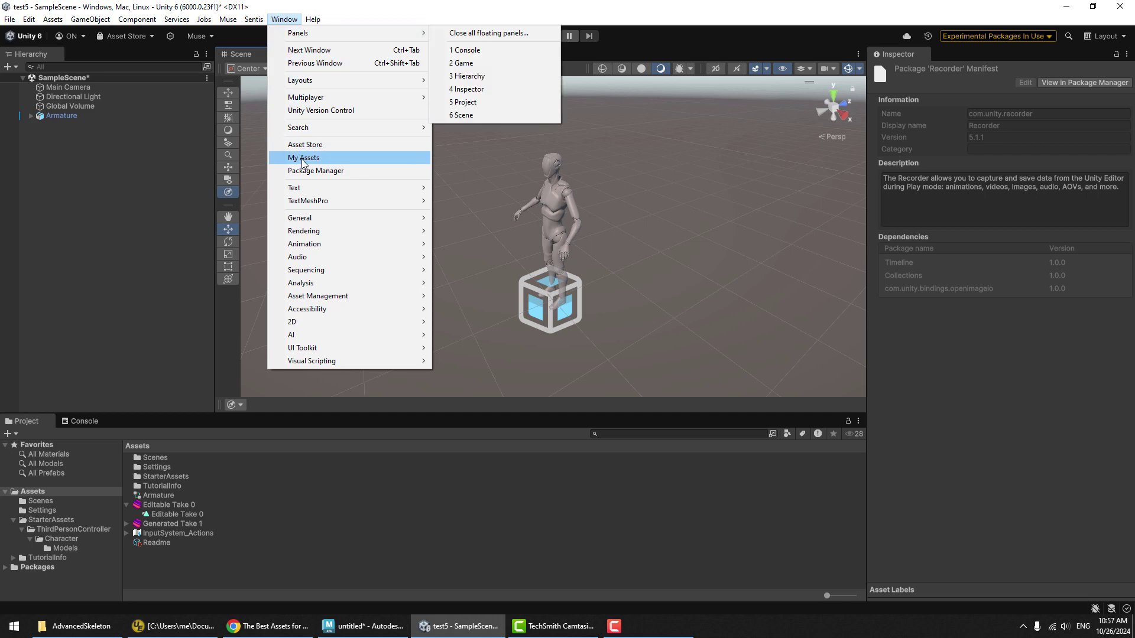
pyautogui.click(331, 171)
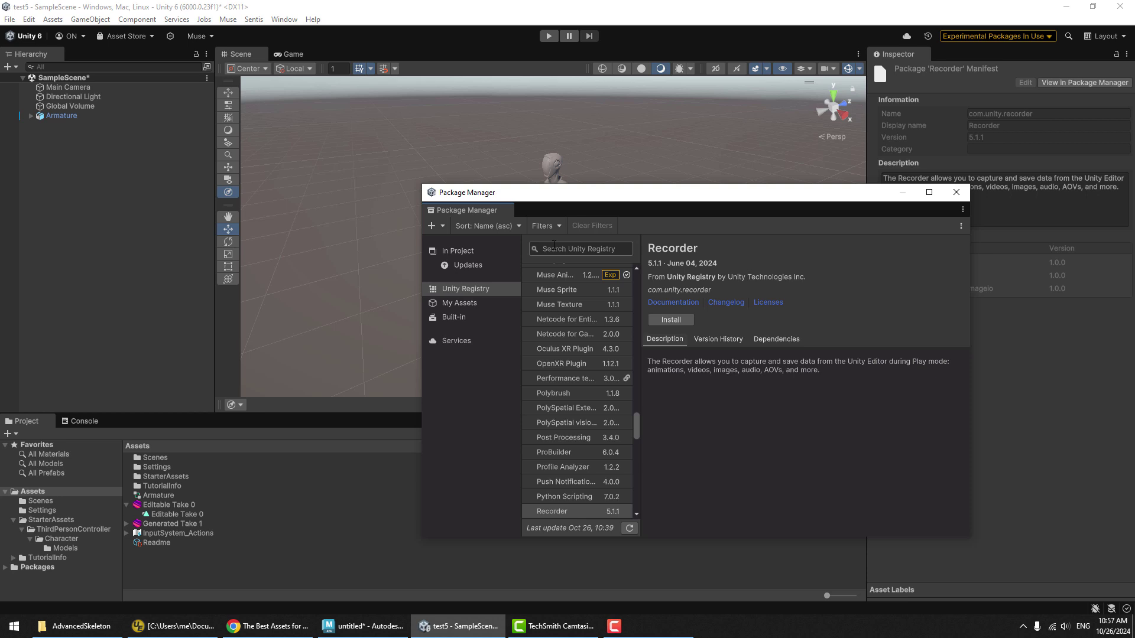
pyautogui.click(466, 303)
pyautogui.click(466, 290)
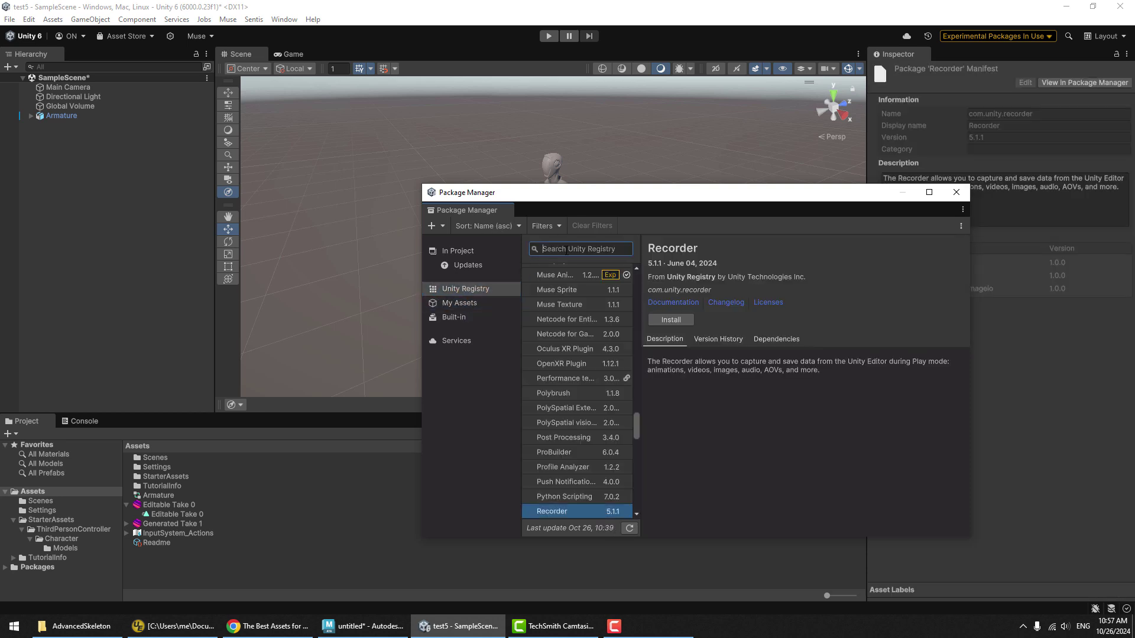
pyautogui.write('recorder')
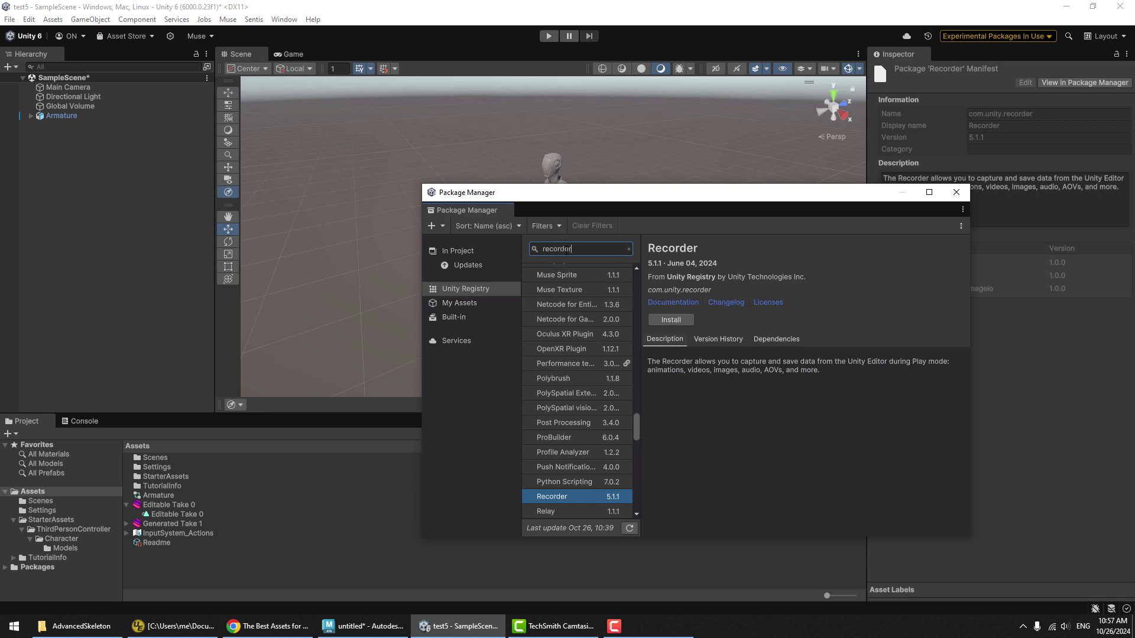
pyautogui.click(572, 286)
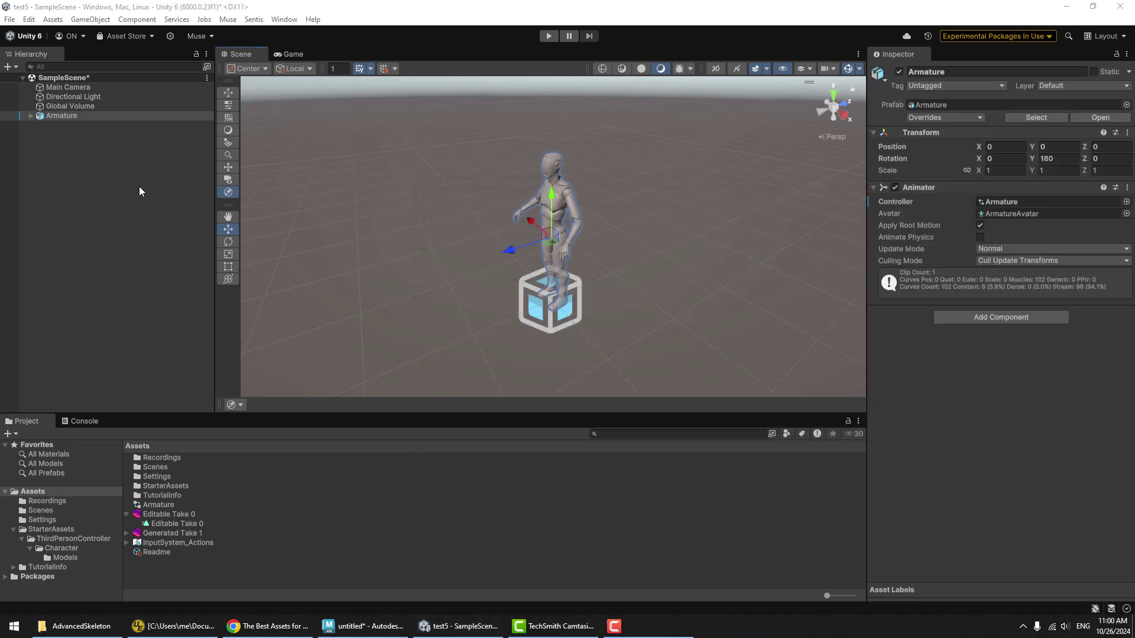
# Step: Open the Recorder window, check which recorder types can be added, and close the window
pyautogui.click(140, 190)
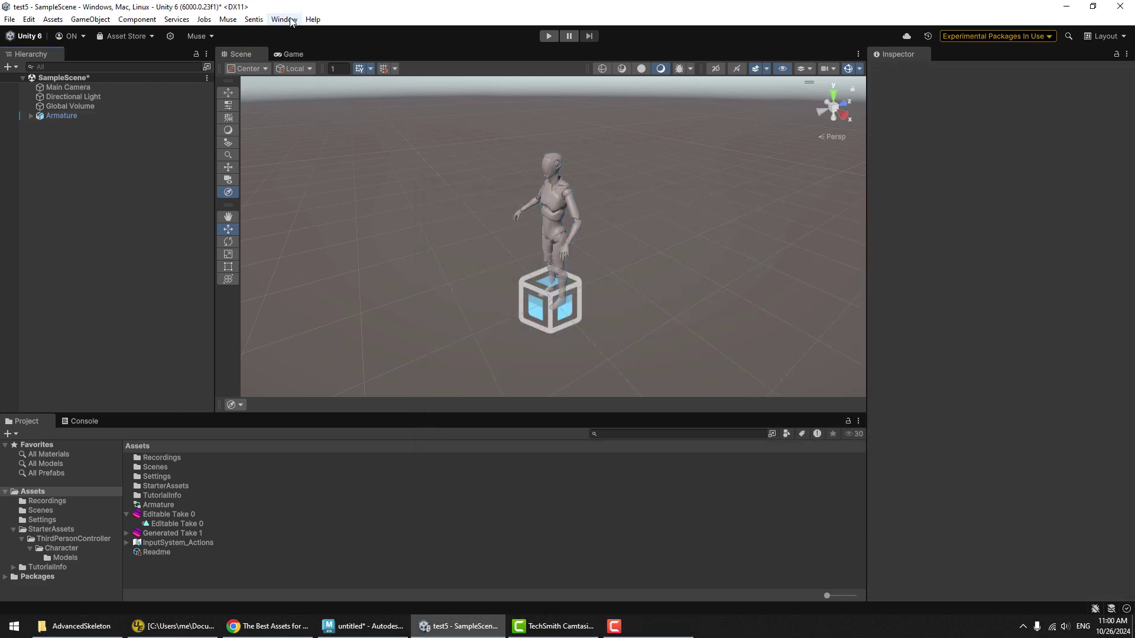
pyautogui.click(284, 19)
pyautogui.moveTo(324, 218)
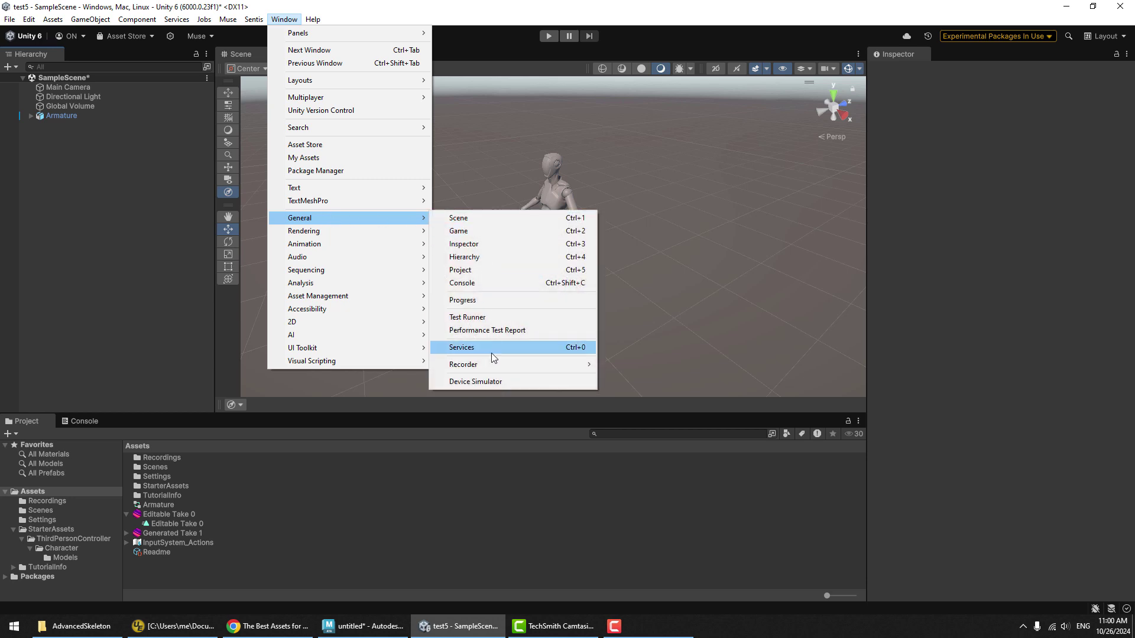
pyautogui.moveTo(499, 365)
pyautogui.click(646, 367)
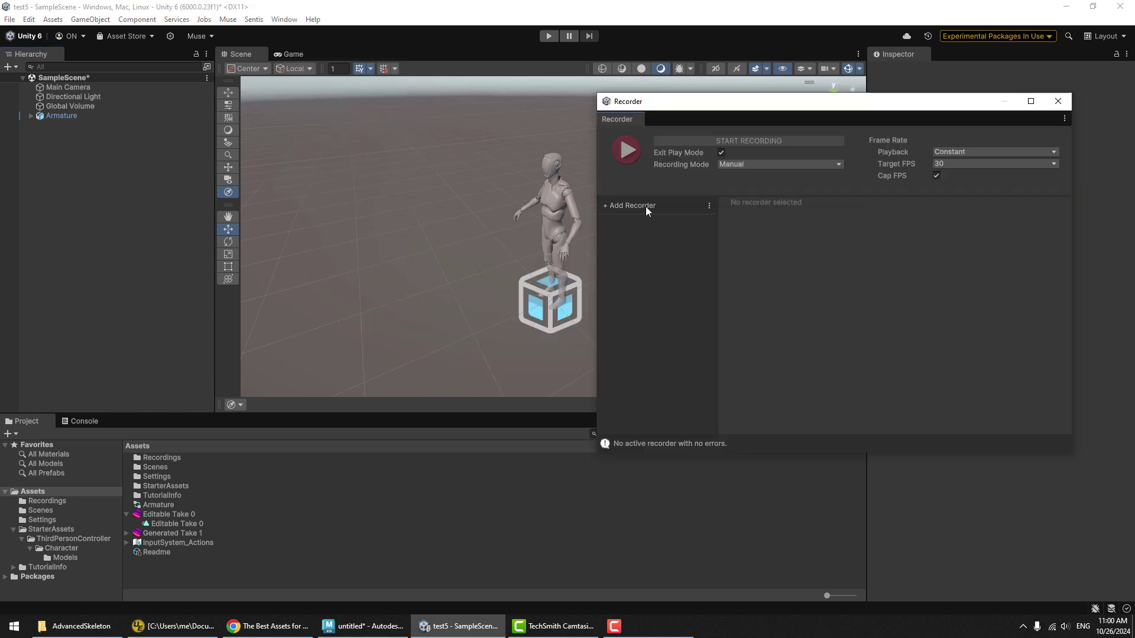
pyautogui.click(709, 205)
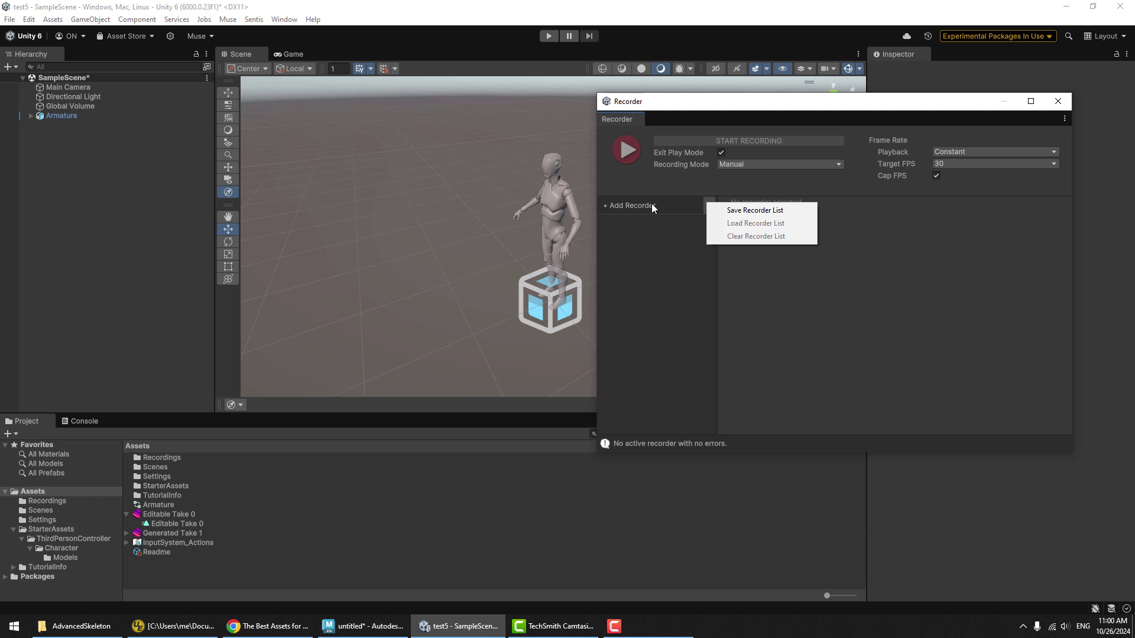
pyautogui.click(650, 204)
pyautogui.click(650, 204)
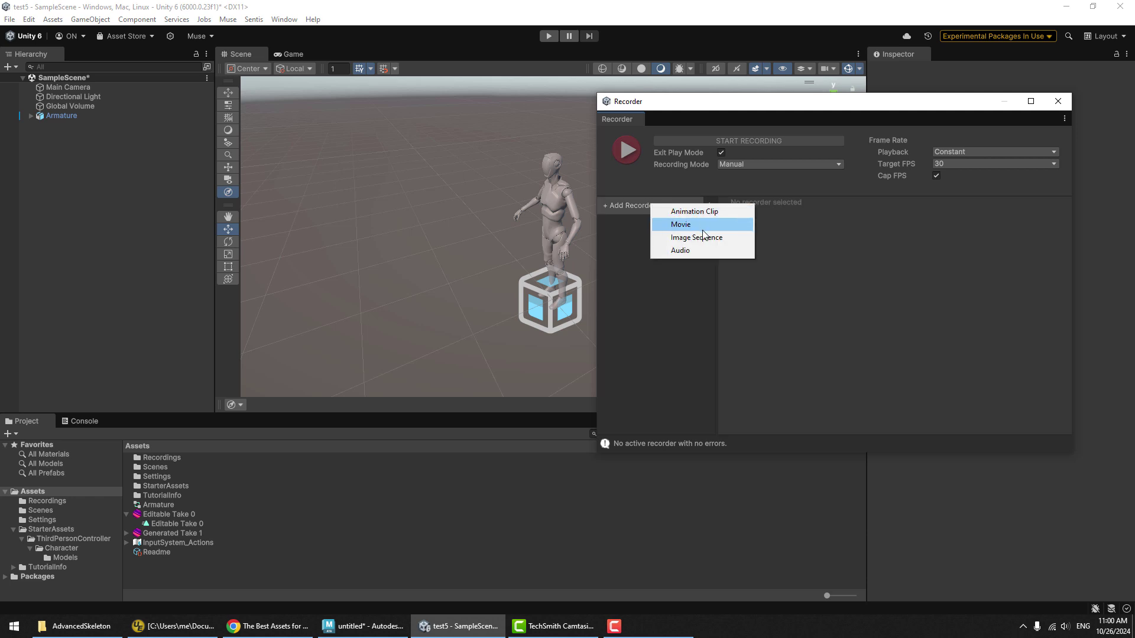
pyautogui.click(651, 327)
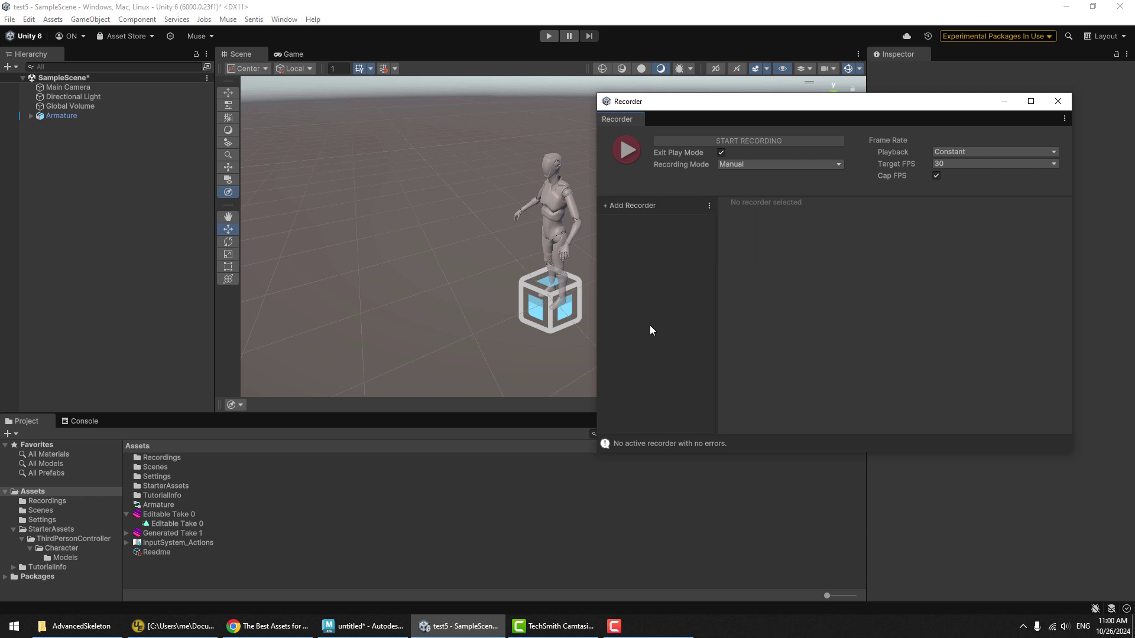
pyautogui.click(643, 207)
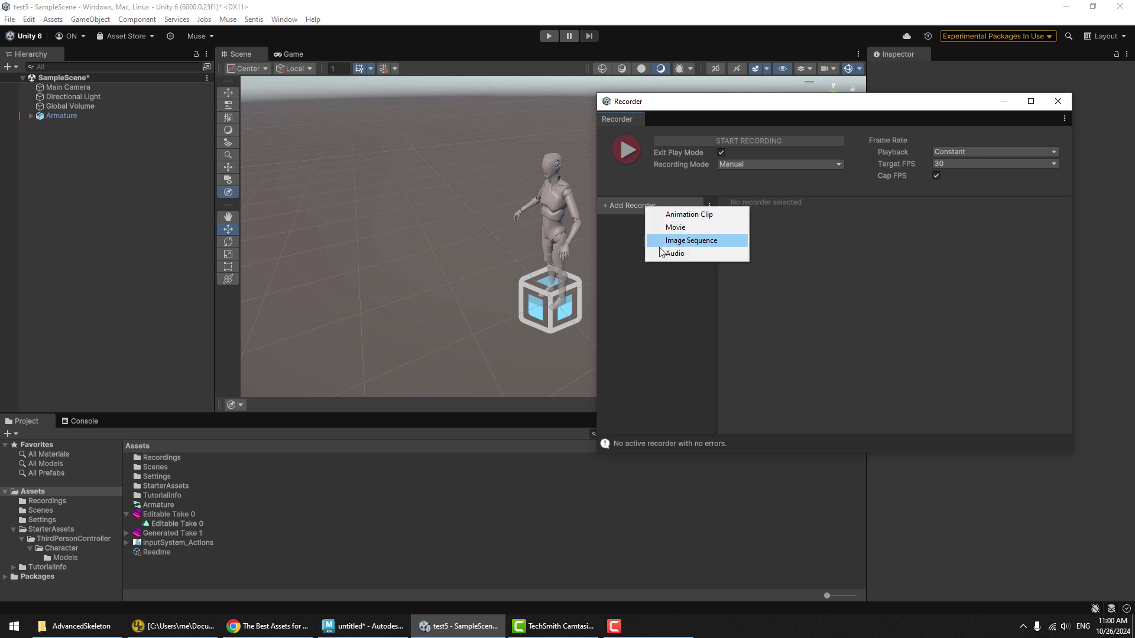
pyautogui.click(649, 286)
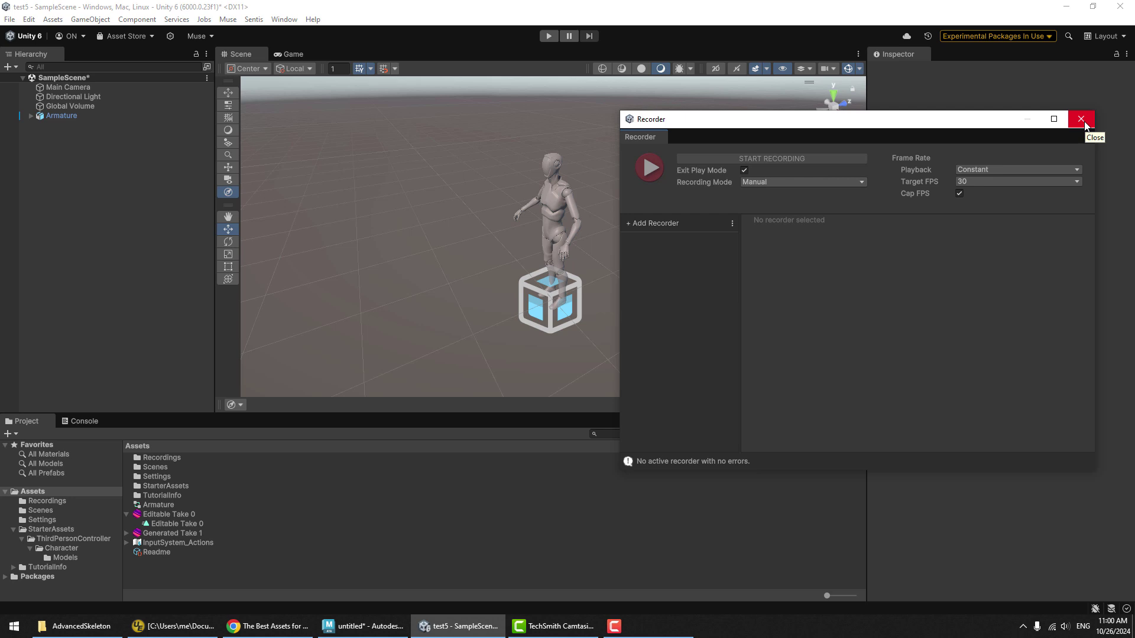
pyautogui.click(1081, 119)
# Step: Search the Package Manager for "fbx", install the FBX Exporter package, and close the Package Manager
pyautogui.click(284, 19)
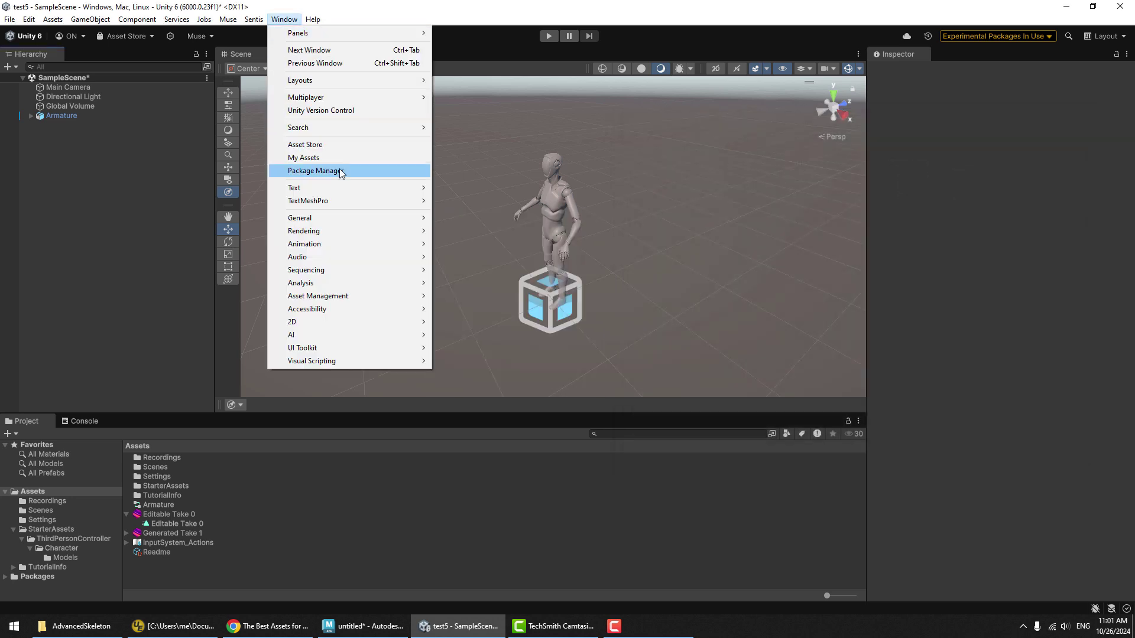
pyautogui.click(313, 170)
pyautogui.click(560, 249)
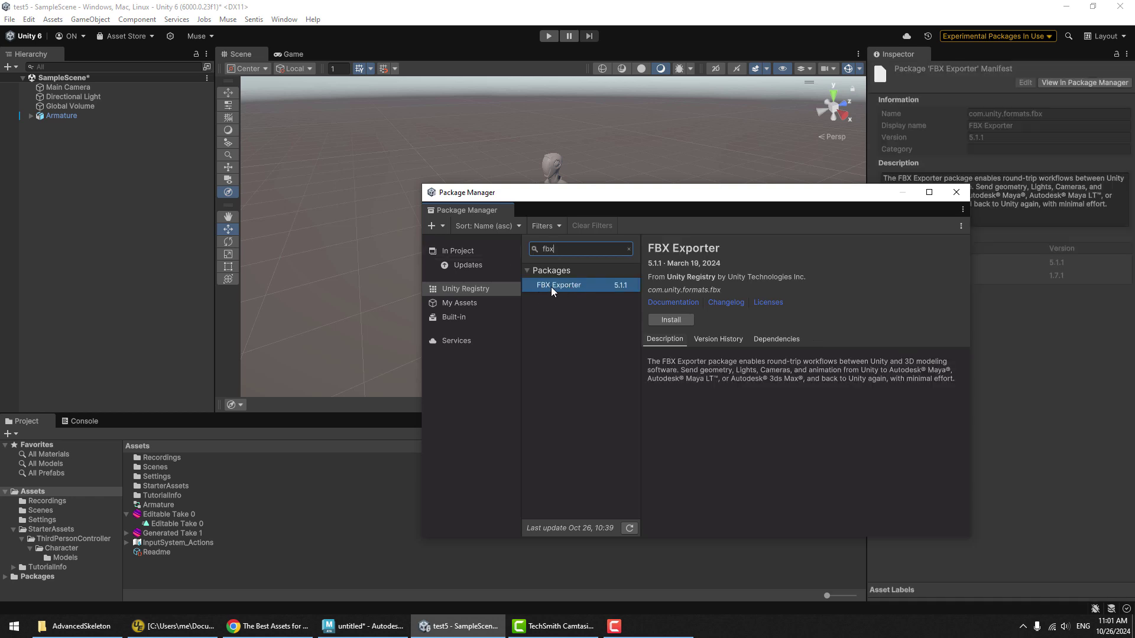
pyautogui.click(671, 319)
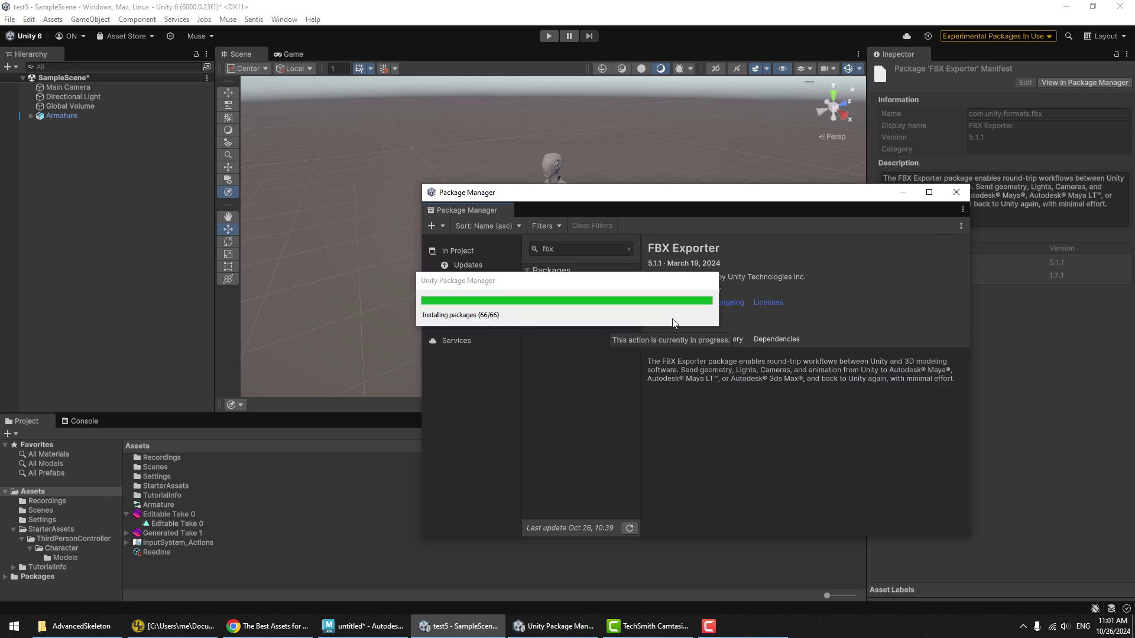
pyautogui.click(955, 192)
# Step: Reopen the Recorder window and add an FBX recorder to its list
pyautogui.click(285, 19)
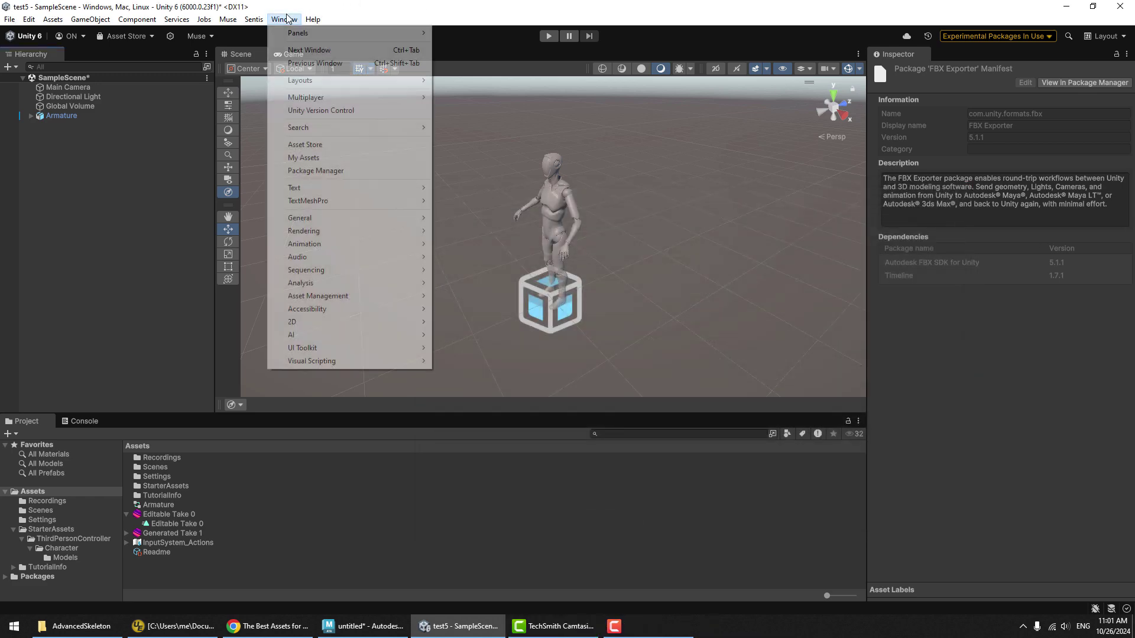
pyautogui.moveTo(333, 220)
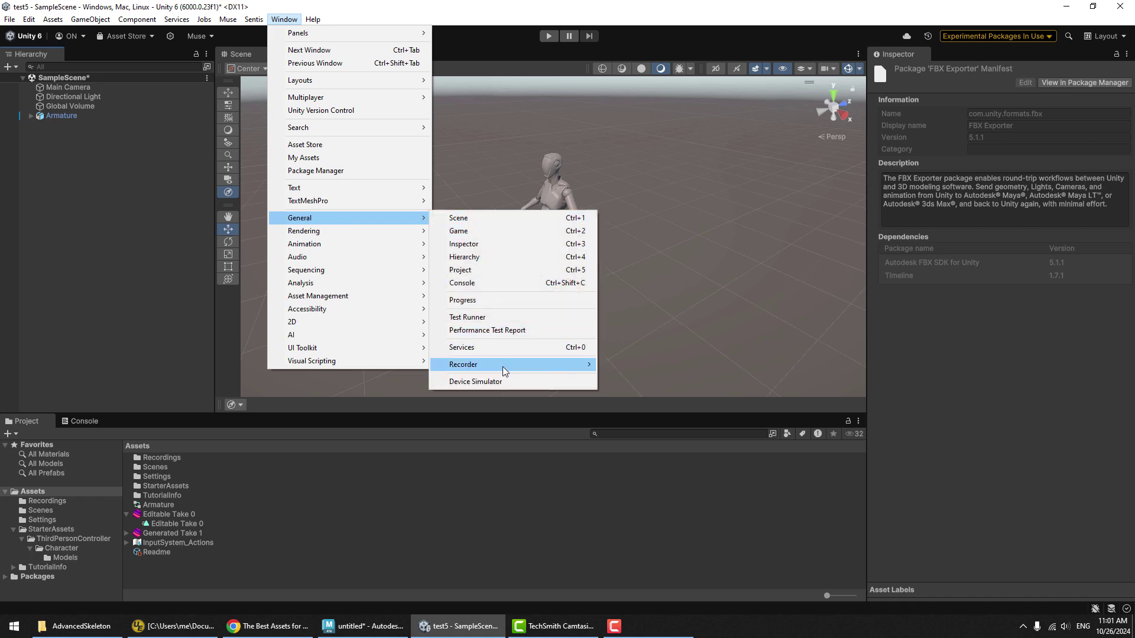
pyautogui.moveTo(562, 365)
pyautogui.click(618, 366)
pyautogui.click(731, 222)
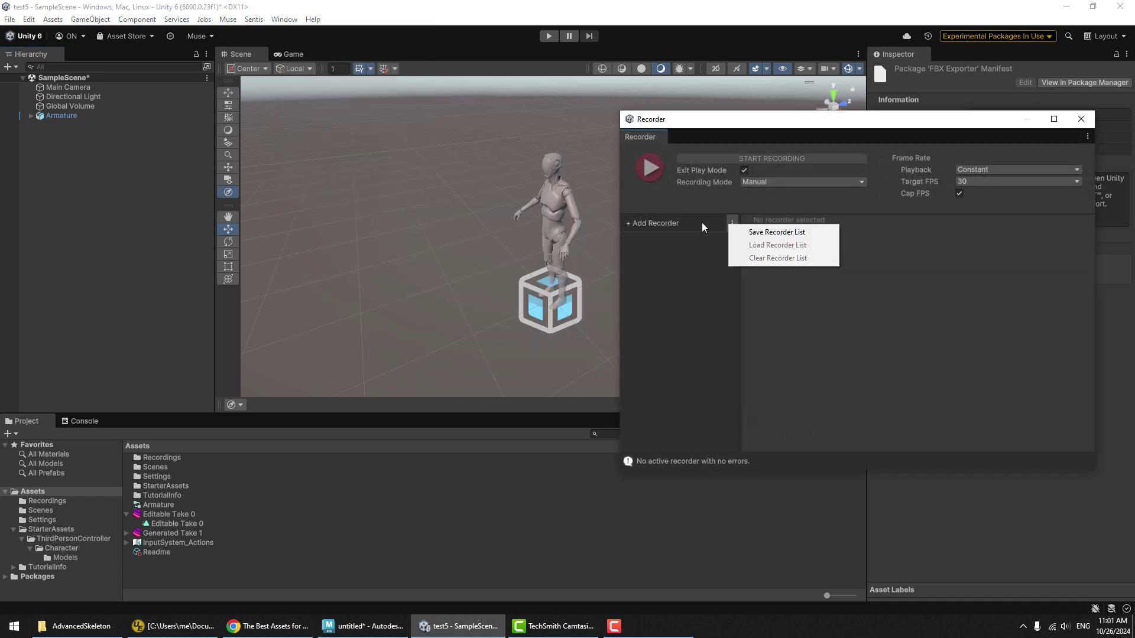
pyautogui.click(700, 222)
pyautogui.click(694, 223)
pyautogui.click(690, 223)
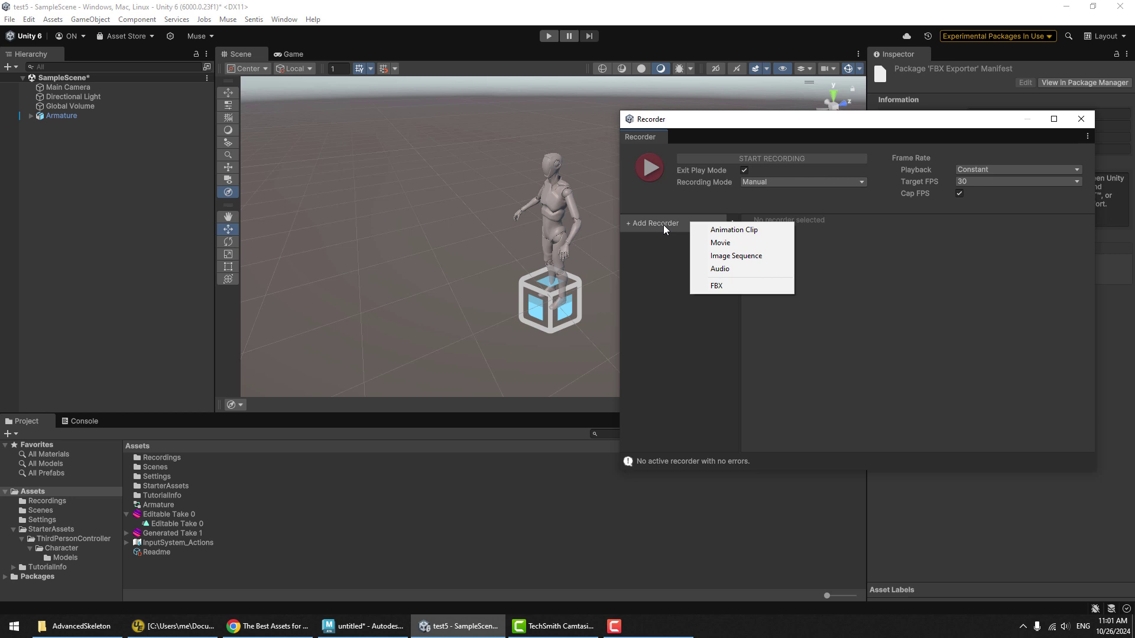
pyautogui.click(726, 285)
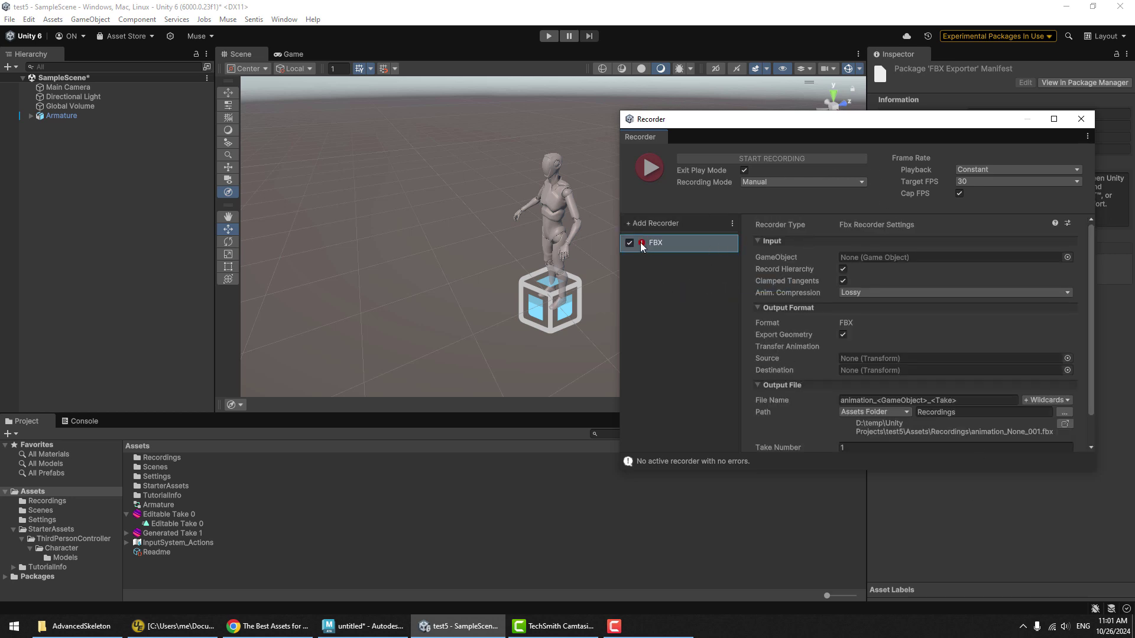
# Step: Assign the Armature from the scene hierarchy as the FBX recorder's input GameObject
pyautogui.scroll(-1, 846, 379)
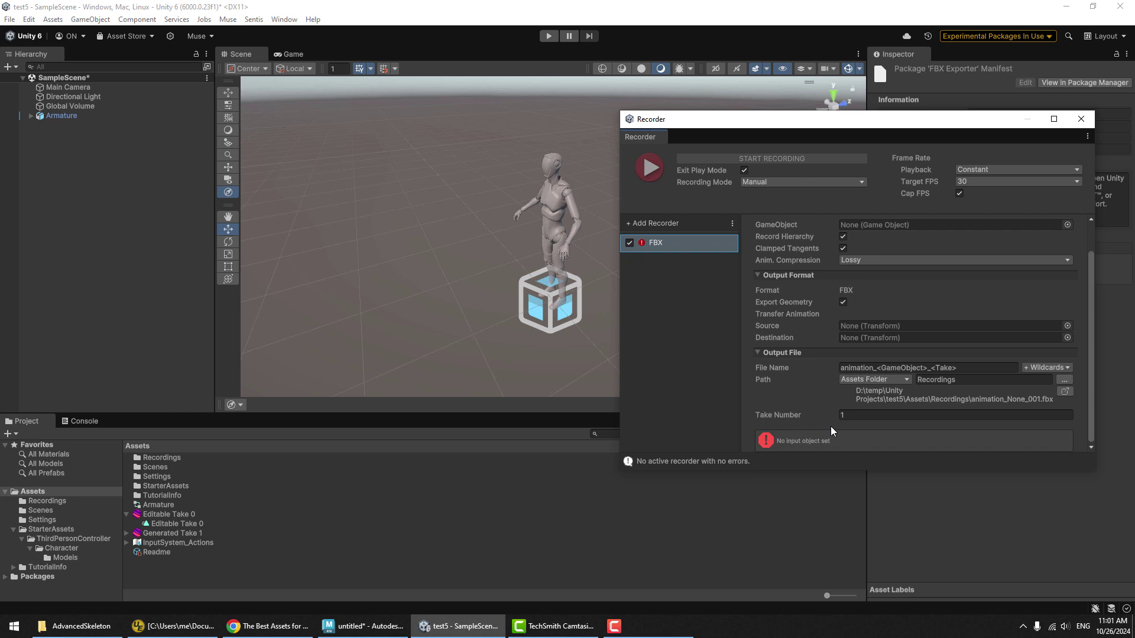
pyautogui.scroll(1, 831, 427)
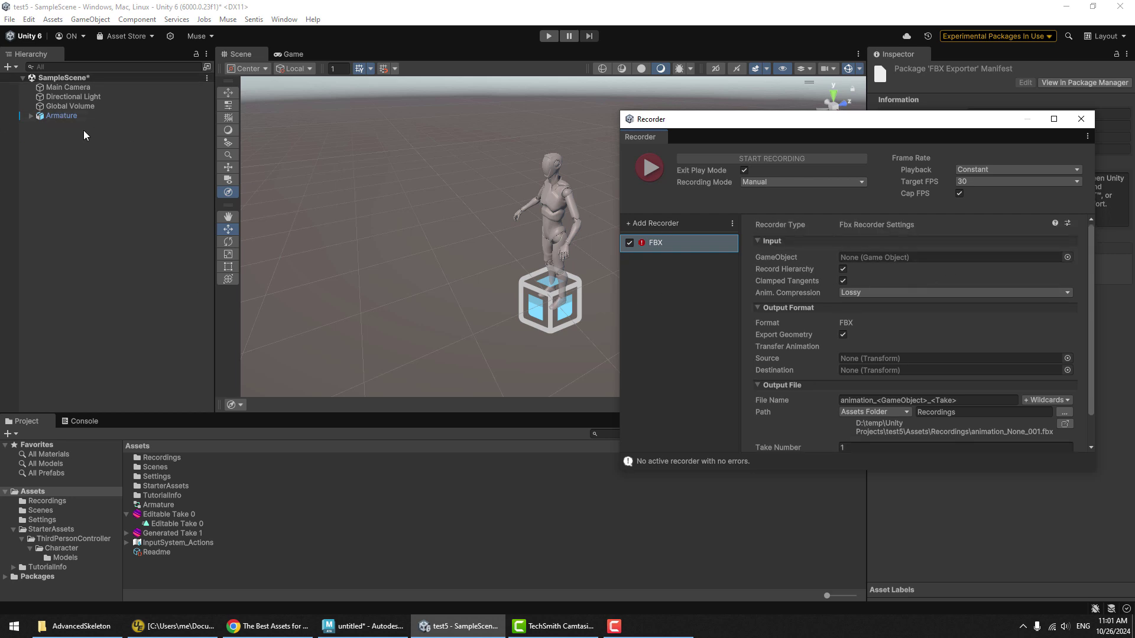
pyautogui.moveTo(59, 115); pyautogui.dragTo(885, 254)
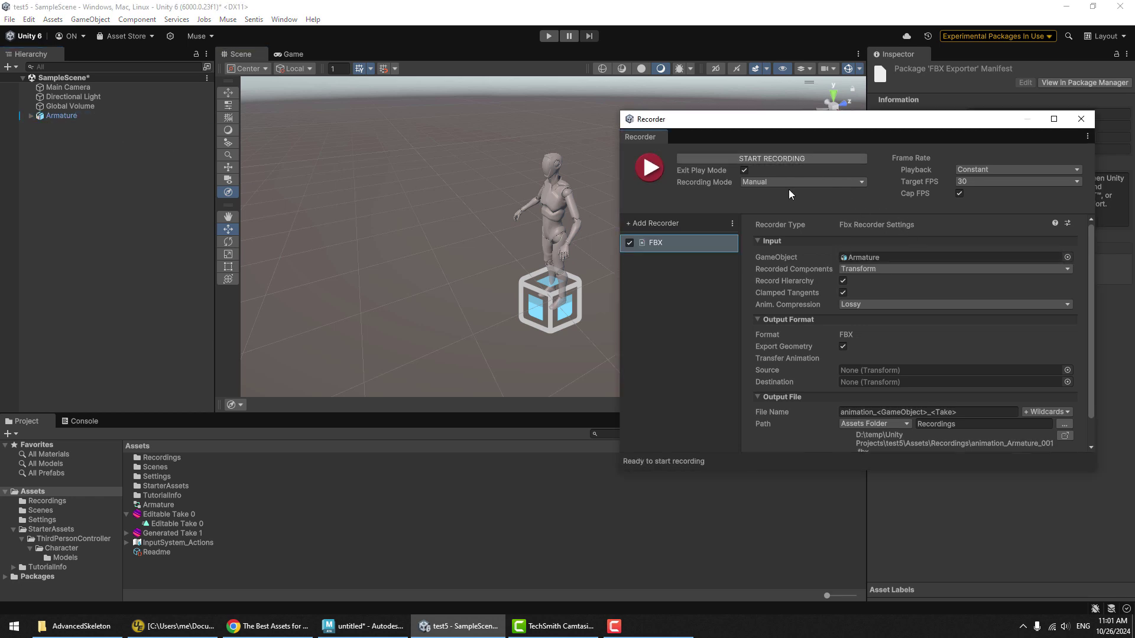
# Step: Record the Armature's kick boxing animation with the FBX recorder and stop the recording to export it
pyautogui.moveTo(683, 123); pyautogui.dragTo(800, 213)
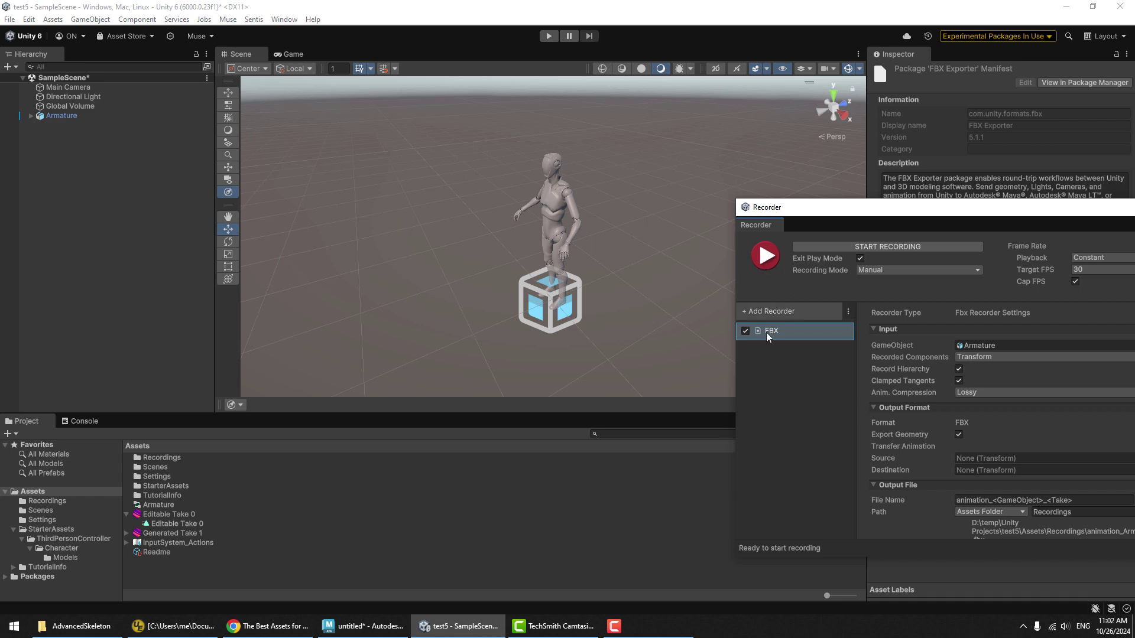
pyautogui.click(767, 257)
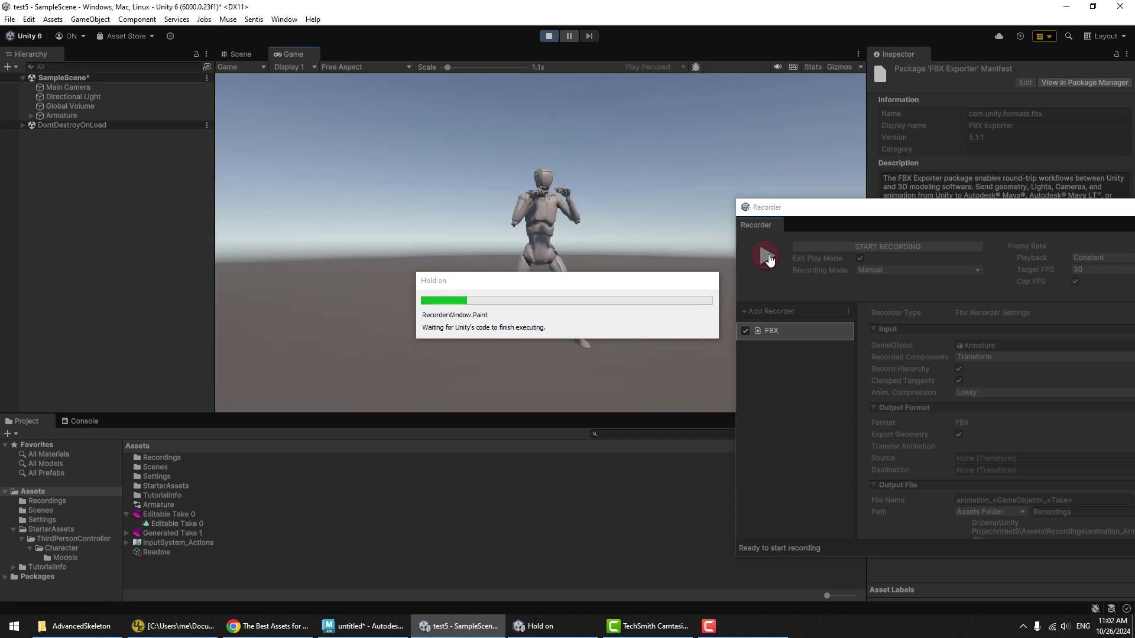
pyautogui.click(844, 249)
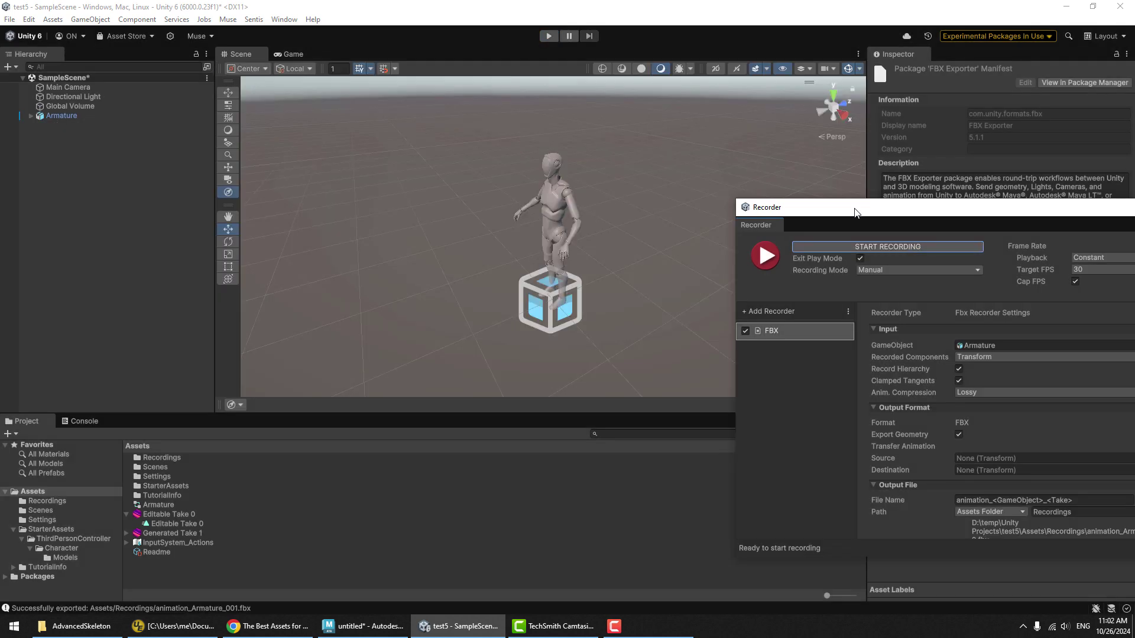
# Step: Check the recorder's output path, open the Recordings folder to inspect animation_Armature_001.fbx, and return to the scene
pyautogui.moveTo(945, 207); pyautogui.dragTo(464, 98)
pyautogui.scroll(-2, 580, 309)
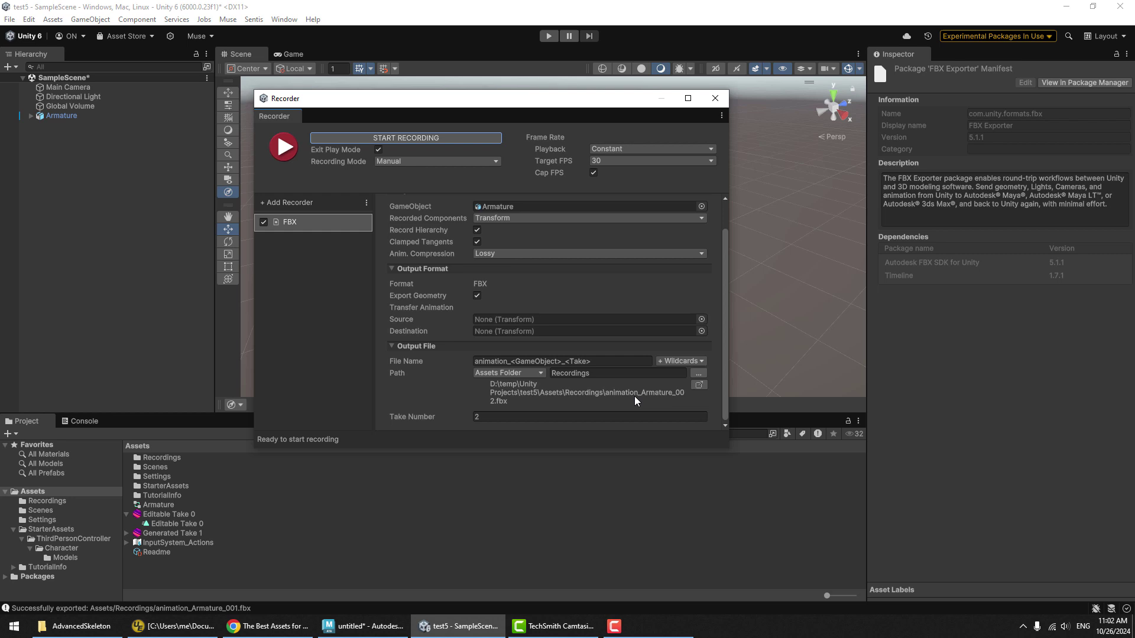
pyautogui.click(698, 384)
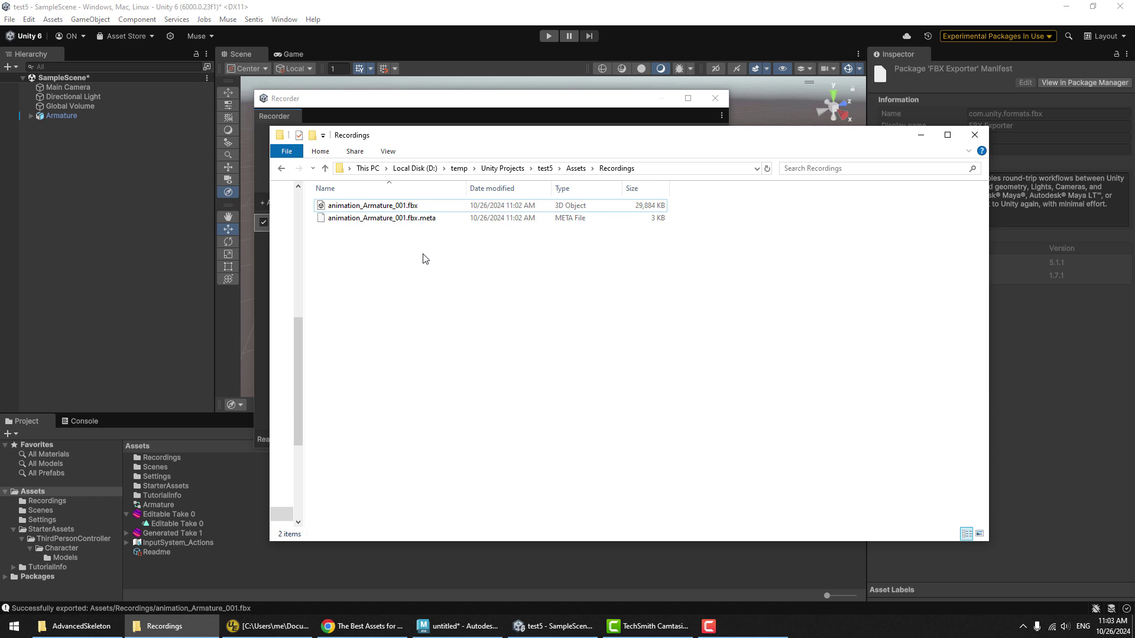
pyautogui.click(378, 205)
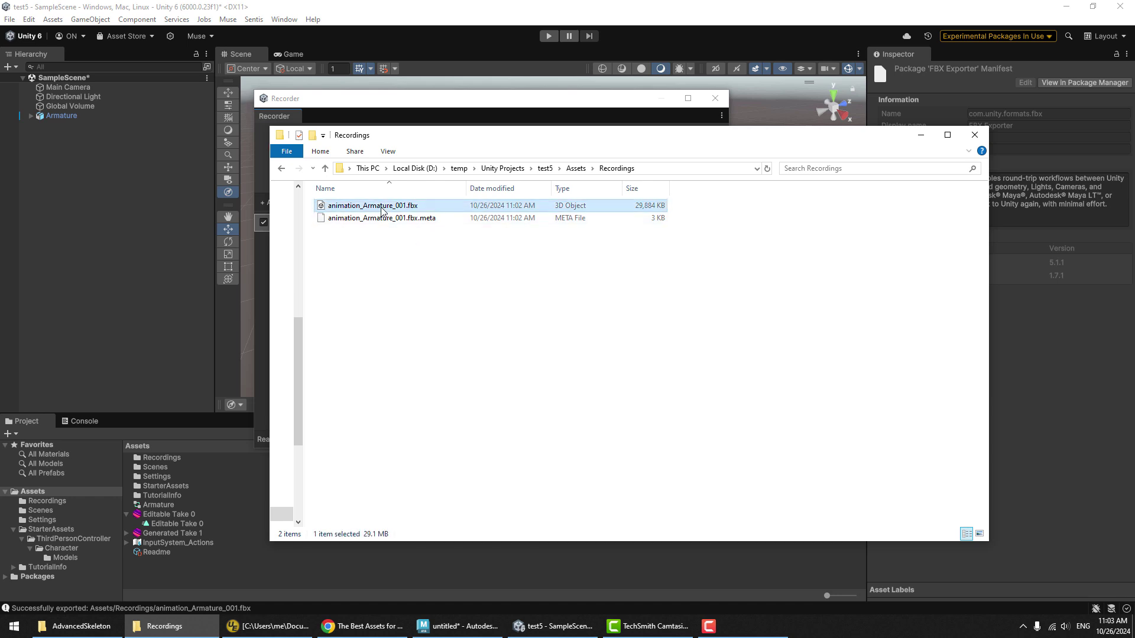
pyautogui.click(920, 135)
pyautogui.click(254, 19)
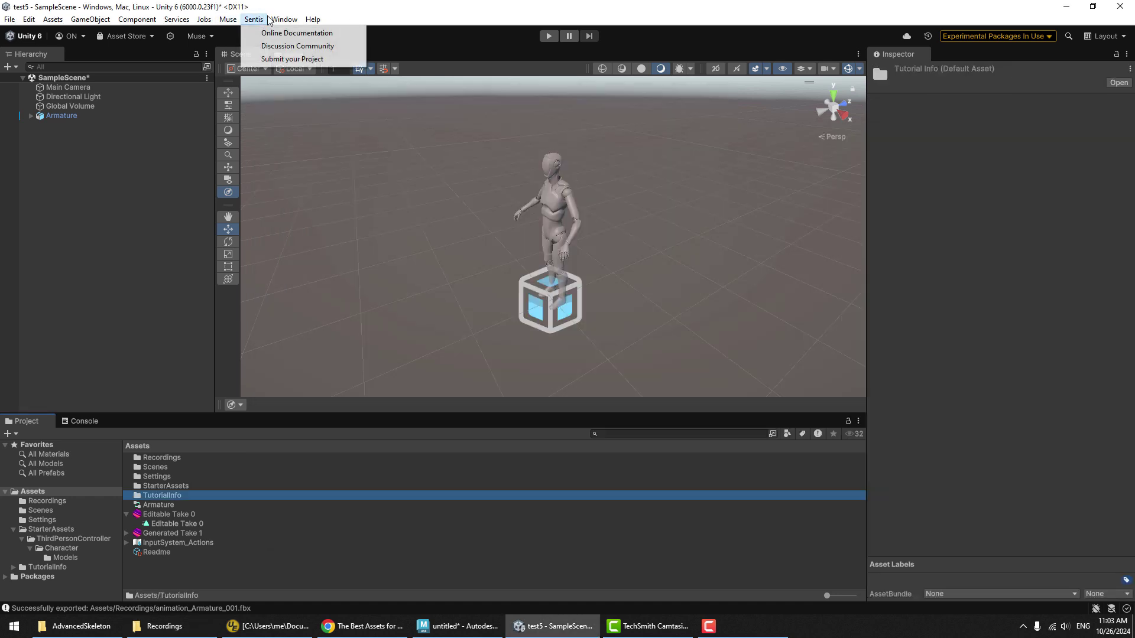
# Step: Open a new Muse Animate generator and generate a take from the prompt "hip hop dancing"
pyautogui.moveTo(285, 20)
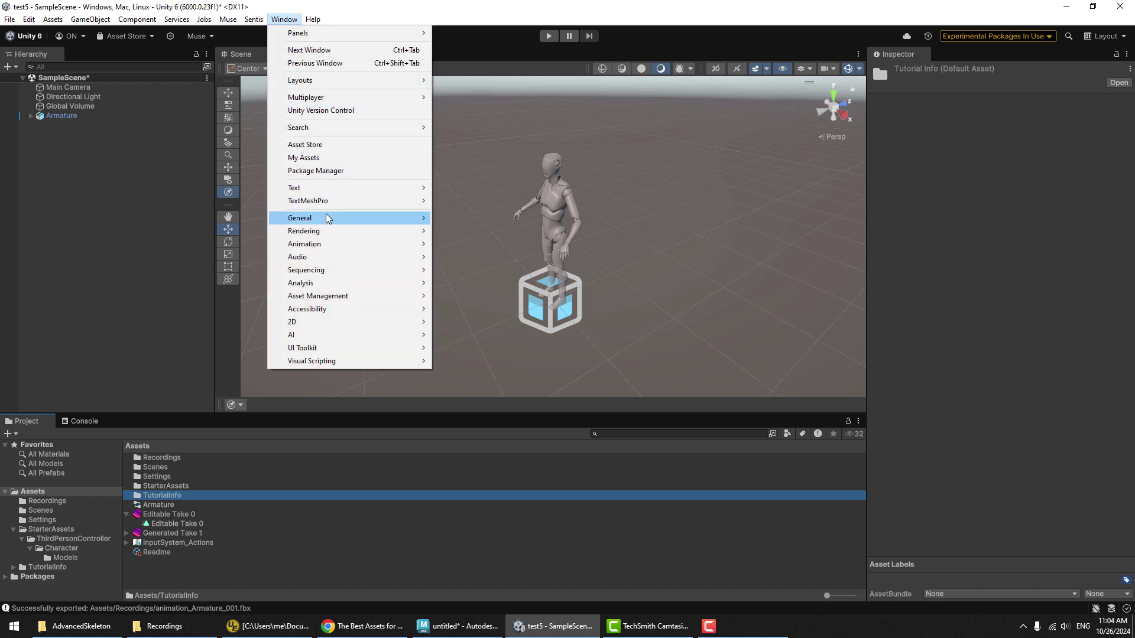
pyautogui.moveTo(227, 19)
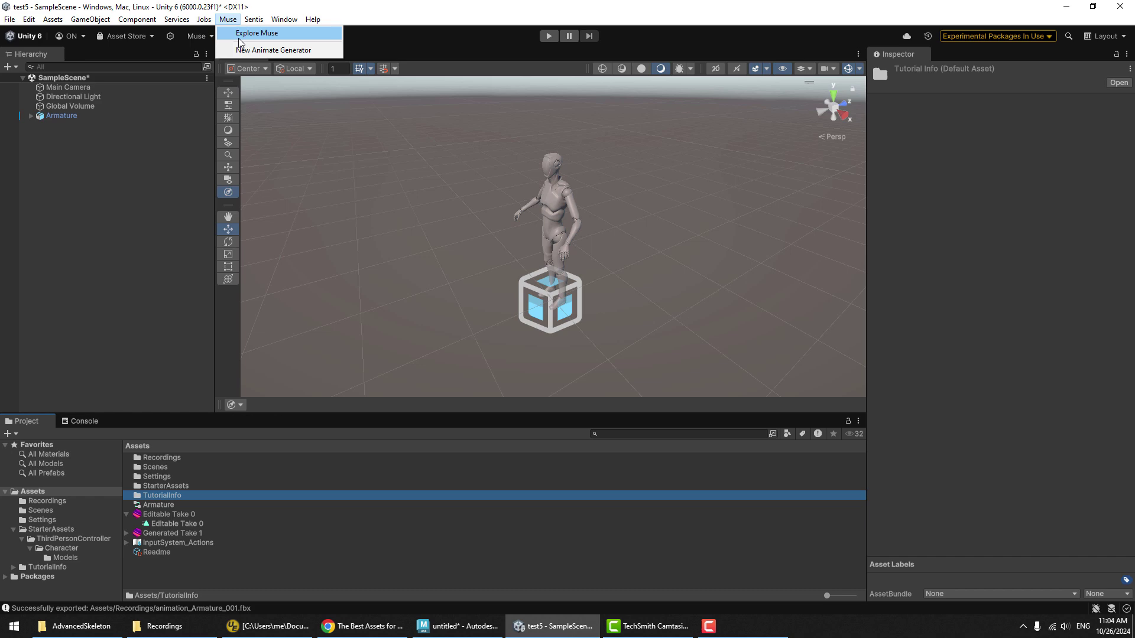
pyautogui.click(260, 50)
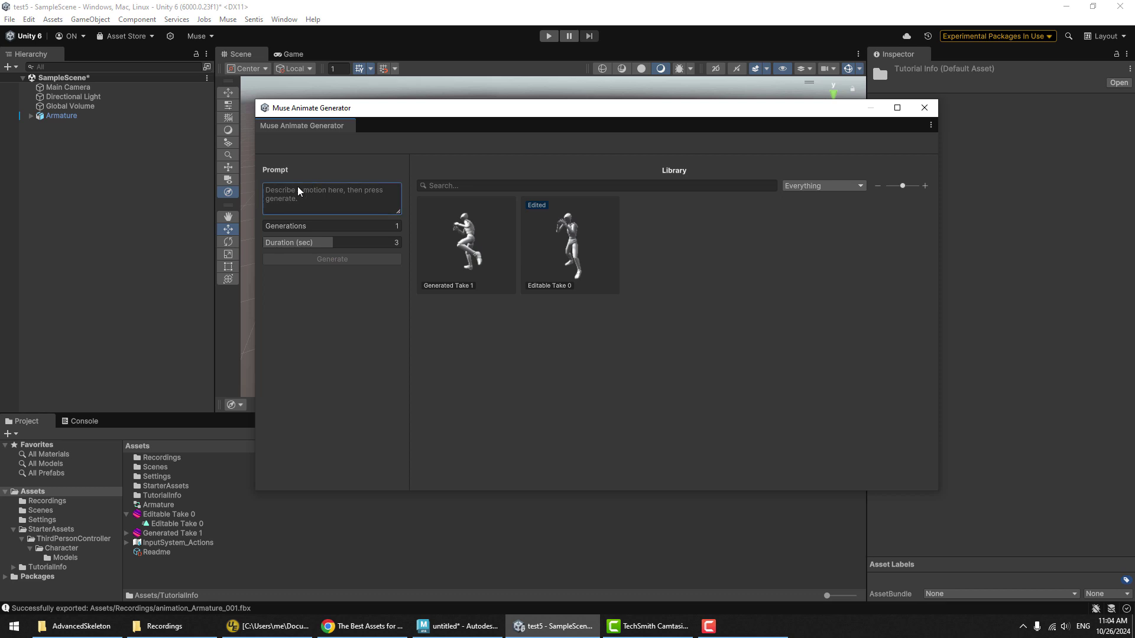
pyautogui.write('h')
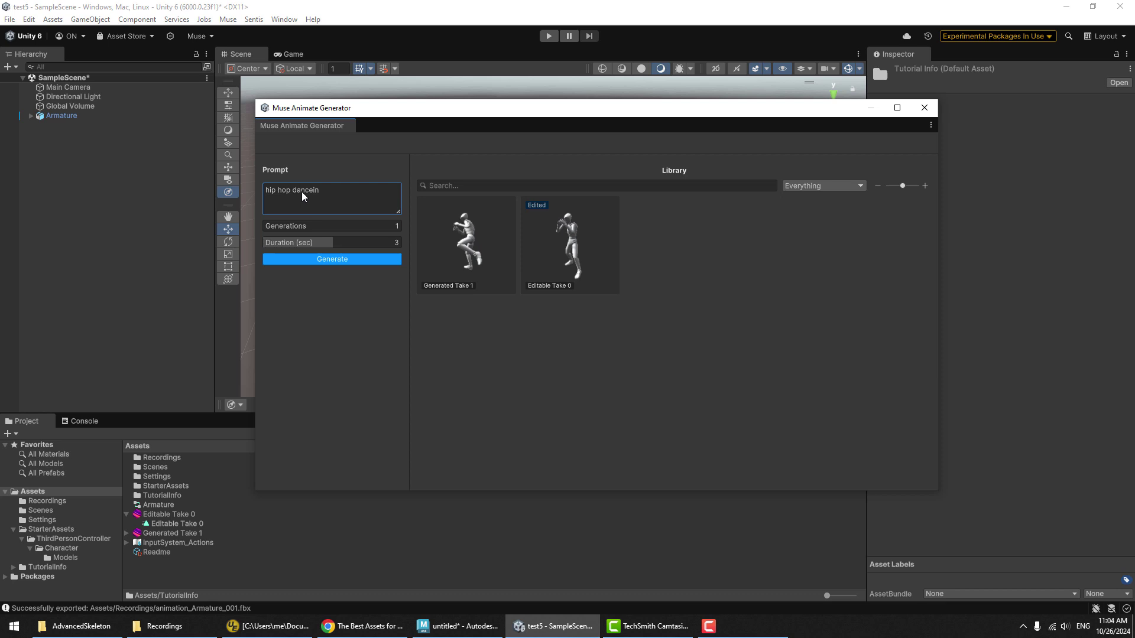
pyautogui.write('ip hop dancing')
pyautogui.click(332, 259)
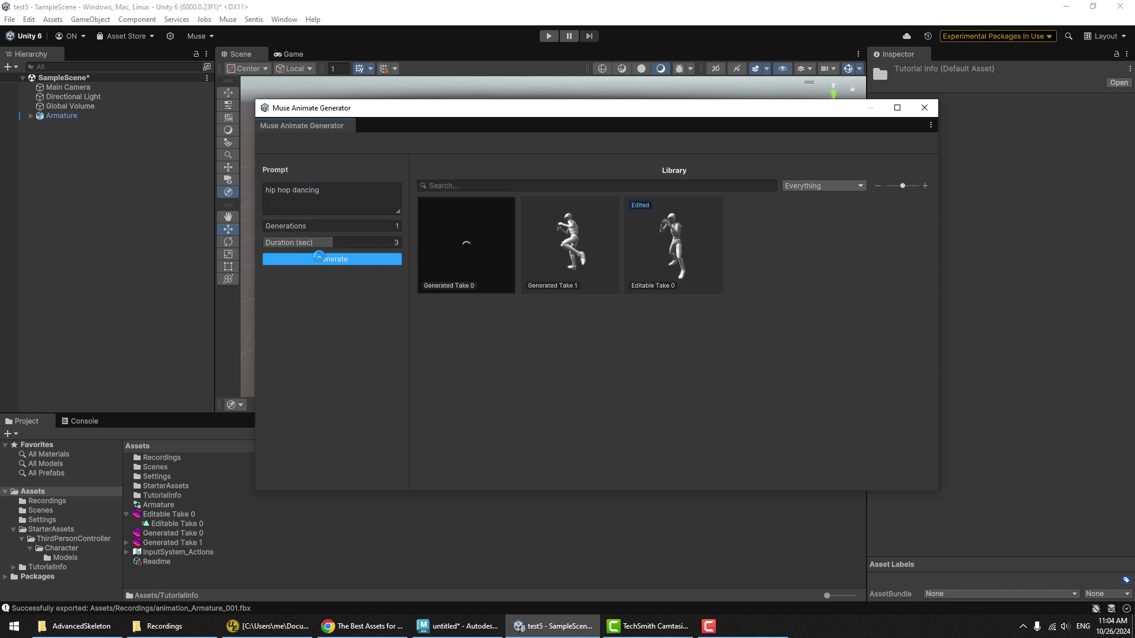
# Step: Open the generated hip hop take, sample it and convert it to frames, then close the Muse Animate generator
pyautogui.moveTo(464, 253)
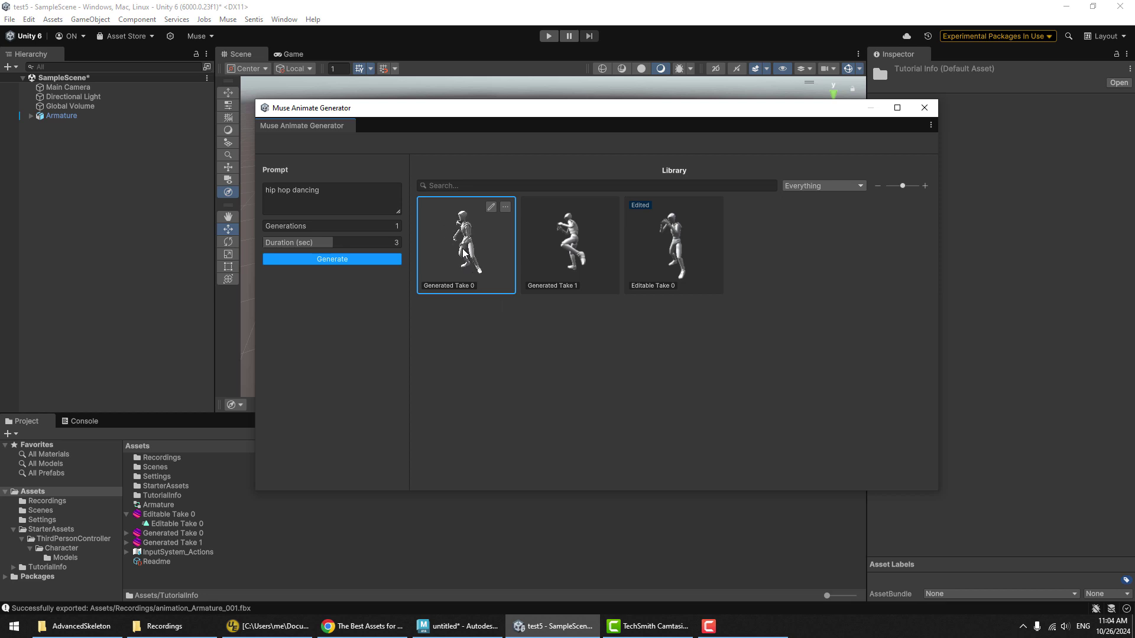
pyautogui.click(463, 253)
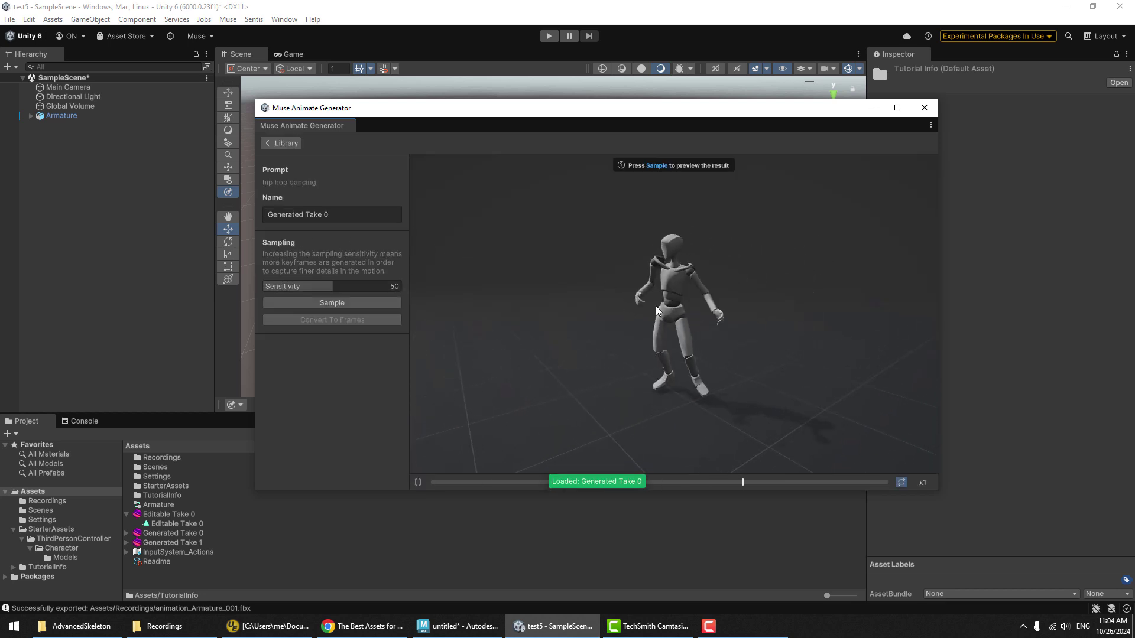
pyautogui.click(334, 307)
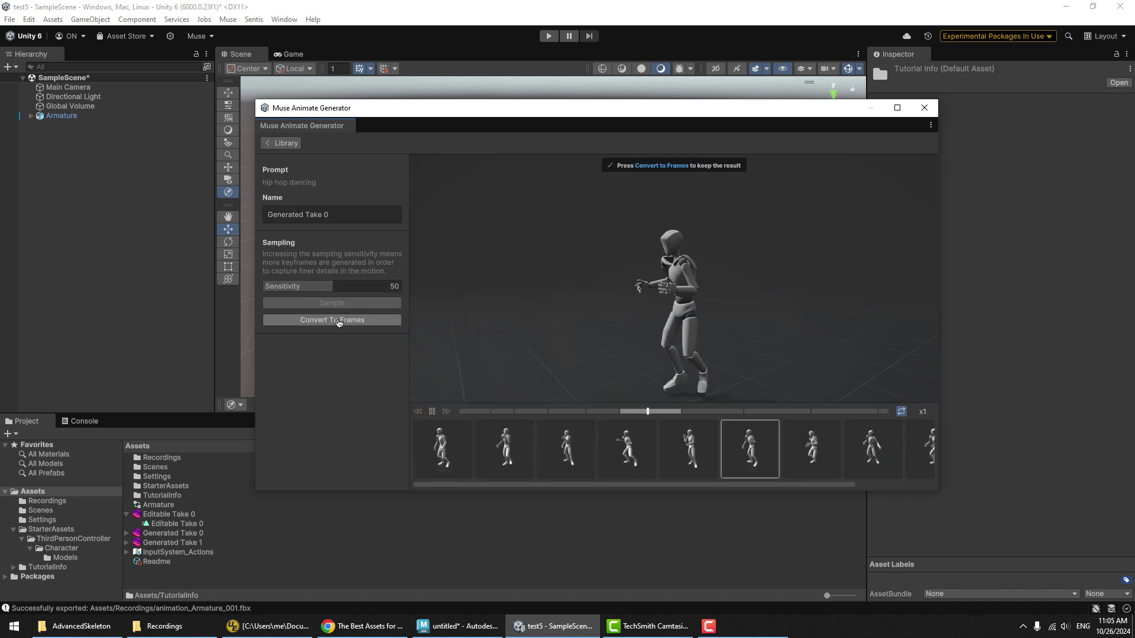
pyautogui.click(338, 320)
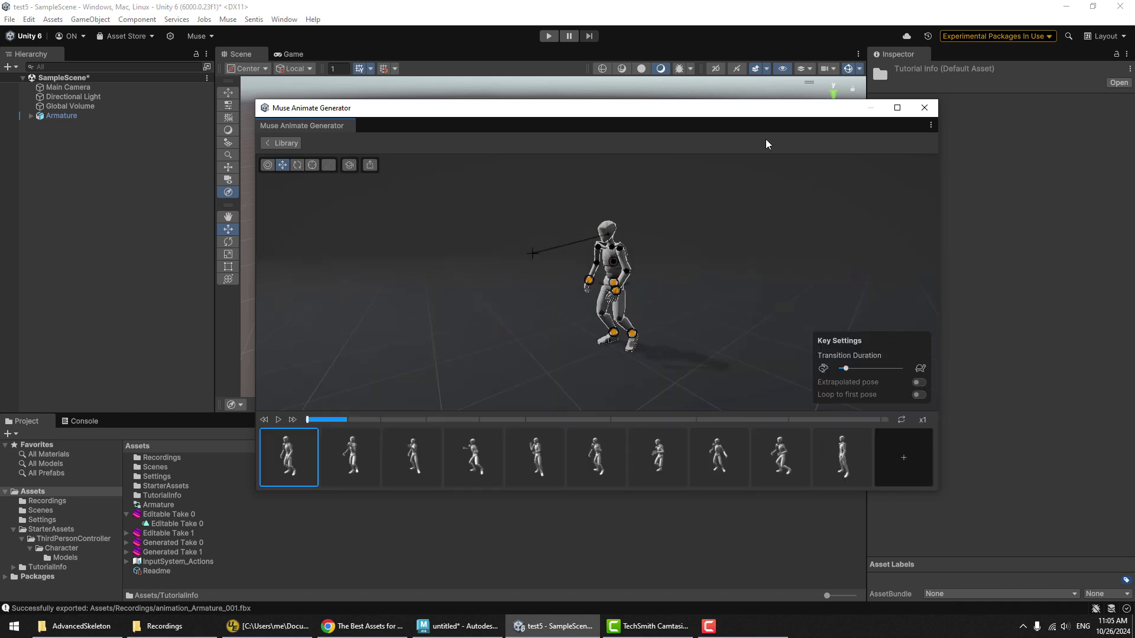
pyautogui.click(927, 113)
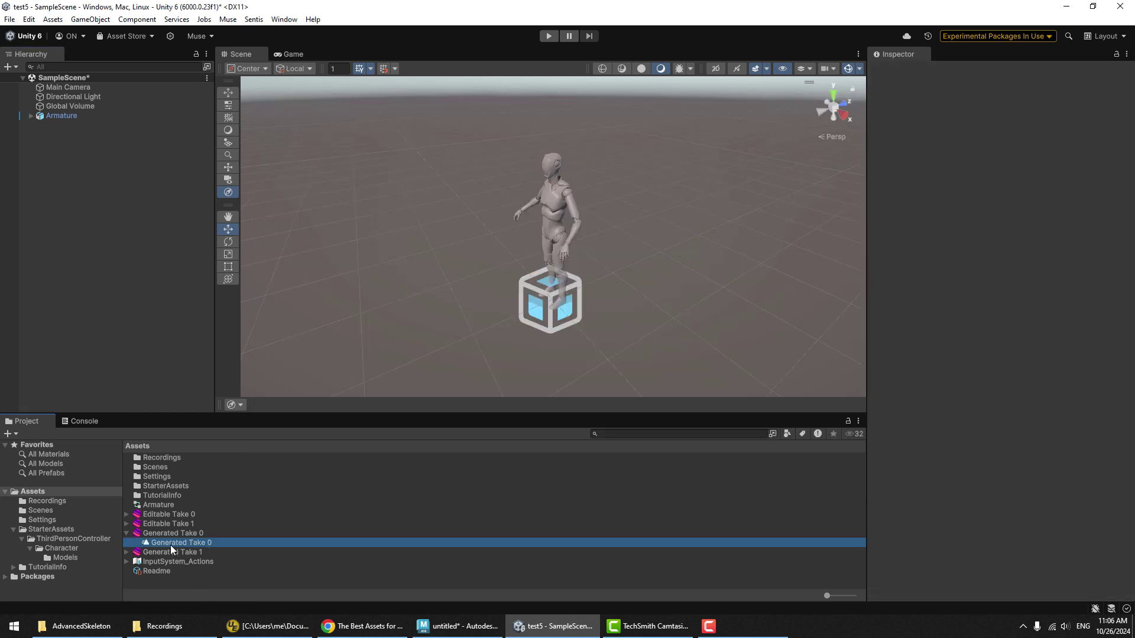
# Step: Apply the Generated Take 0 animation clip to the Armature in the hierarchy and preview it in Play mode
pyautogui.moveTo(177, 543); pyautogui.dragTo(79, 118)
pyautogui.click(548, 36)
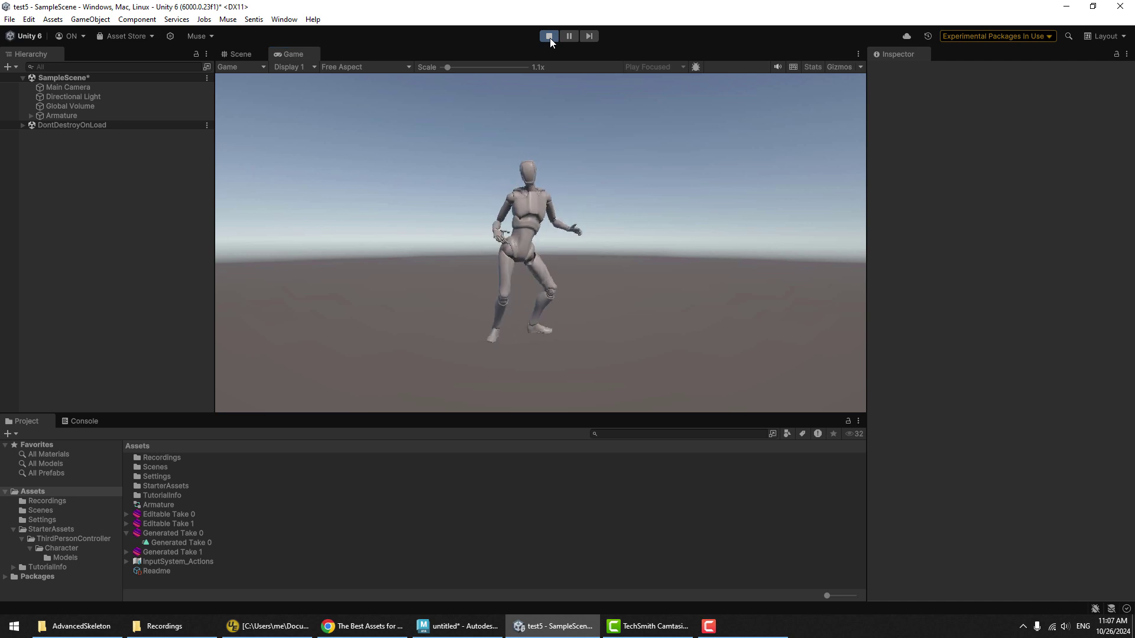
pyautogui.click(549, 36)
# Step: Record the Armature's hip hop dance with the FBX recorder, stop the recording, and check the exported file in the Recordings folder
pyautogui.click(285, 19)
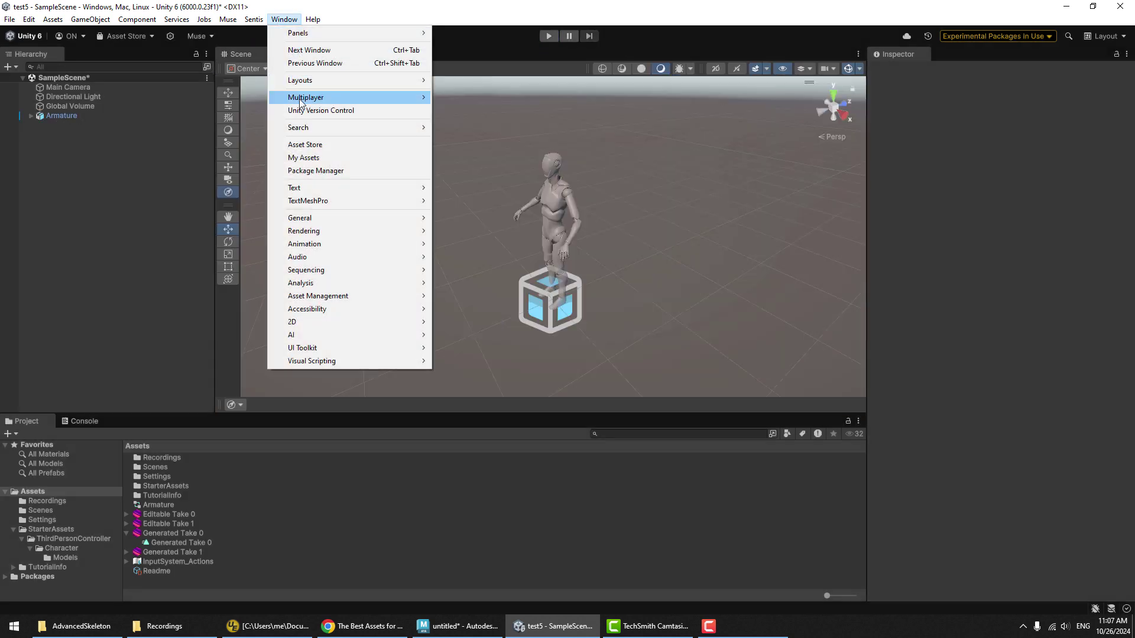
pyautogui.moveTo(345, 217)
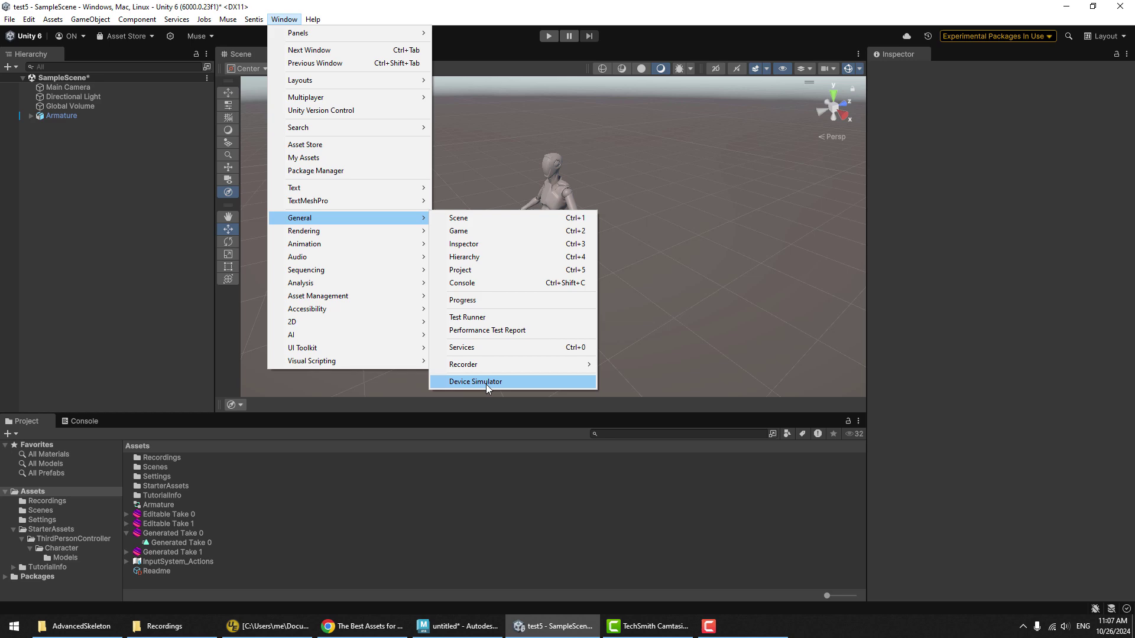
pyautogui.moveTo(505, 368)
pyautogui.click(657, 367)
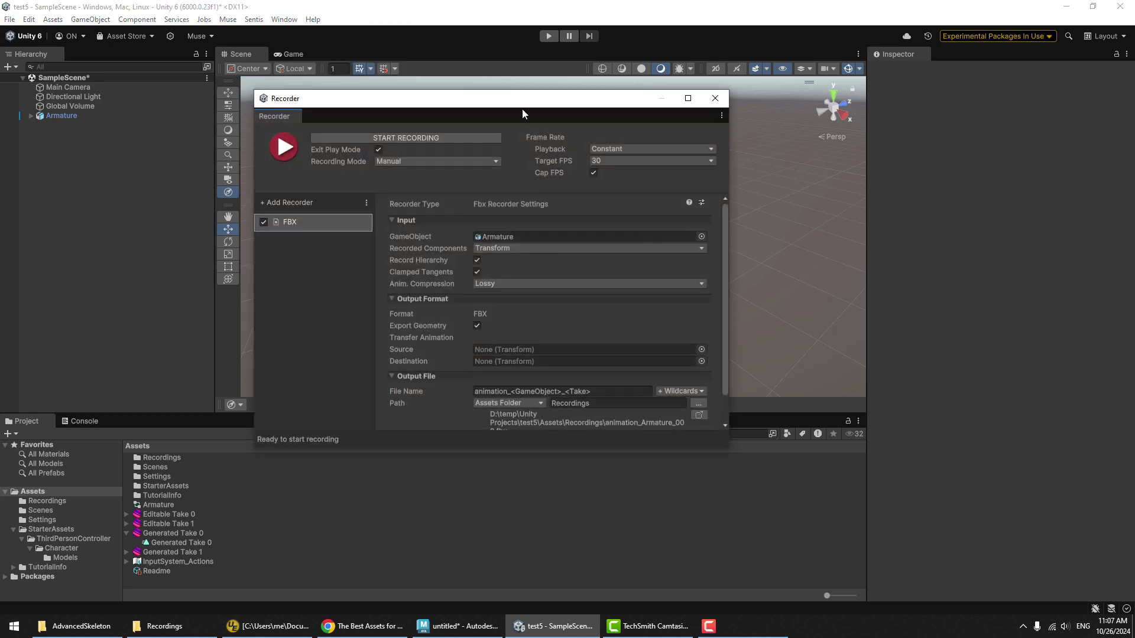
pyautogui.moveTo(542, 116); pyautogui.dragTo(935, 134)
pyautogui.click(699, 165)
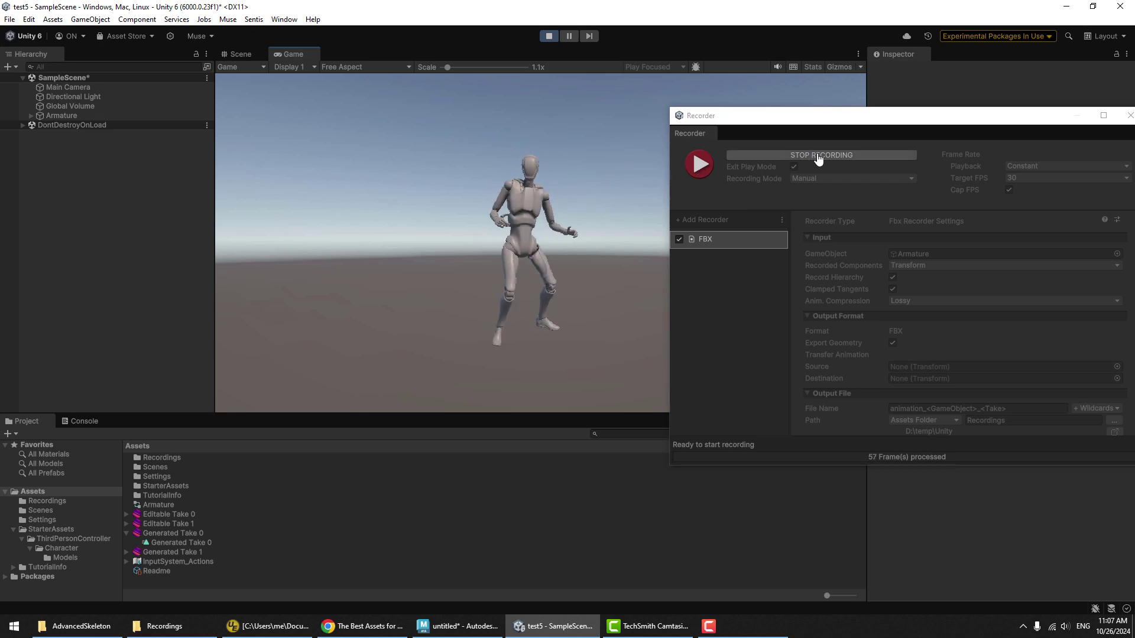
pyautogui.click(819, 156)
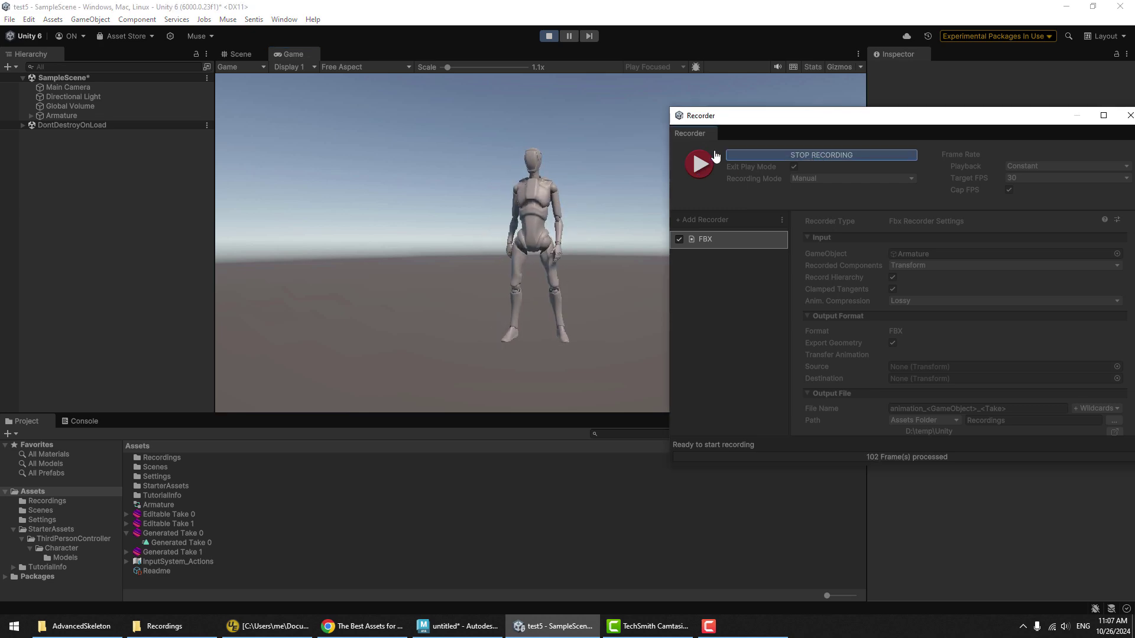
pyautogui.click(165, 626)
pyautogui.moveTo(461, 319); pyautogui.dragTo(392, 242)
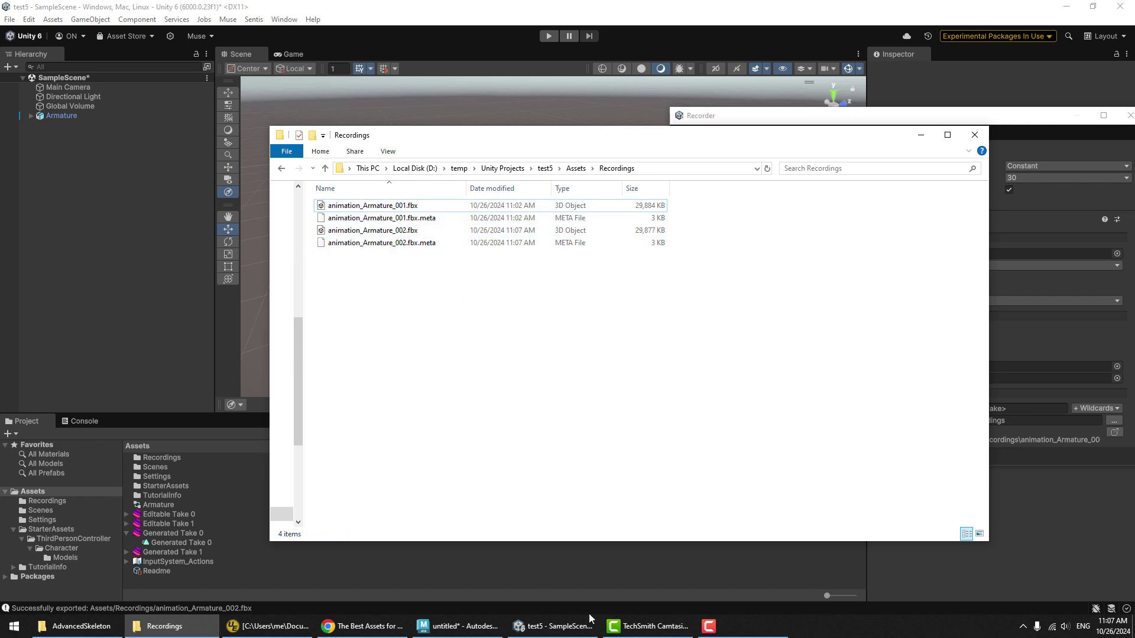
# Step: Switch to Maya and open the AdvancedSkeleton demo character tuna, discarding changes to the untitled scene
pyautogui.click(473, 628)
pyautogui.click(664, 233)
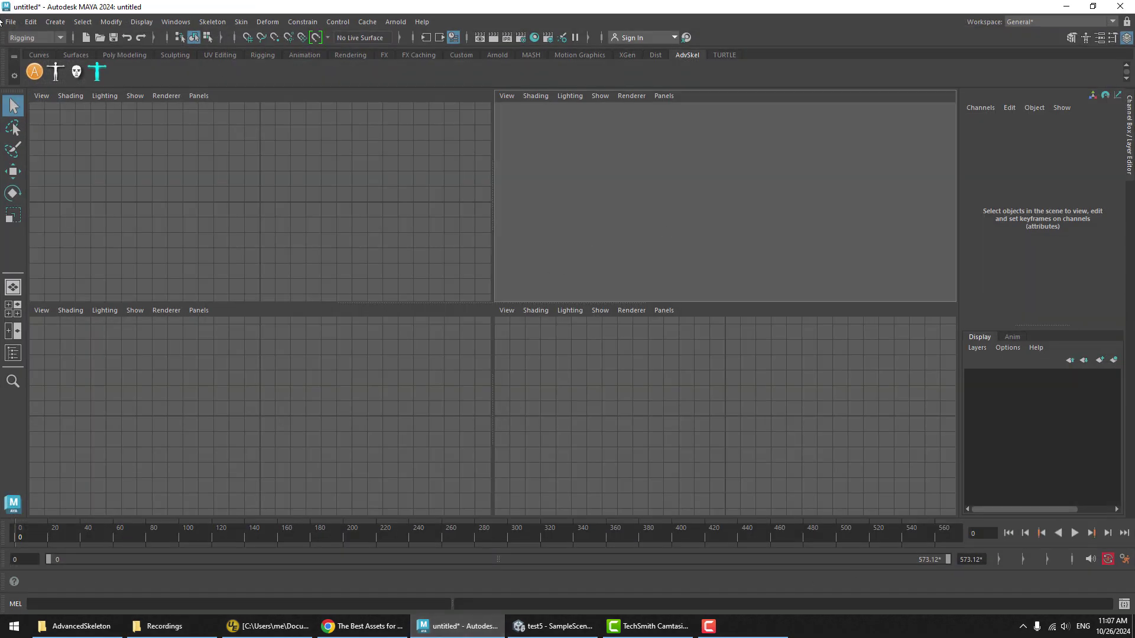
pyautogui.click(35, 72)
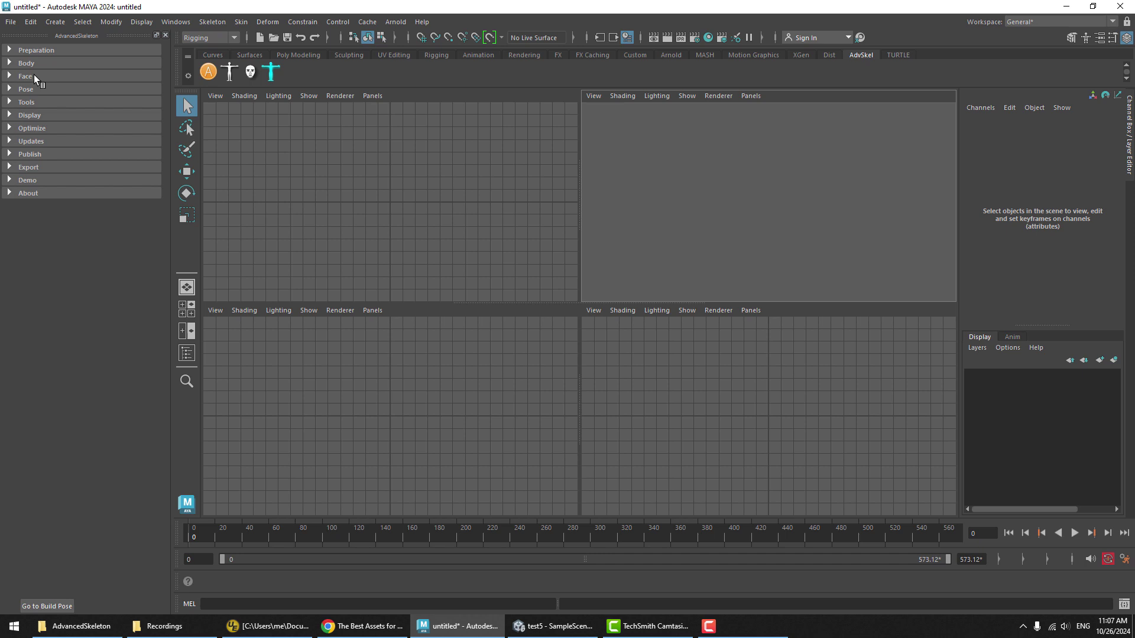
pyautogui.click(28, 181)
pyautogui.click(65, 220)
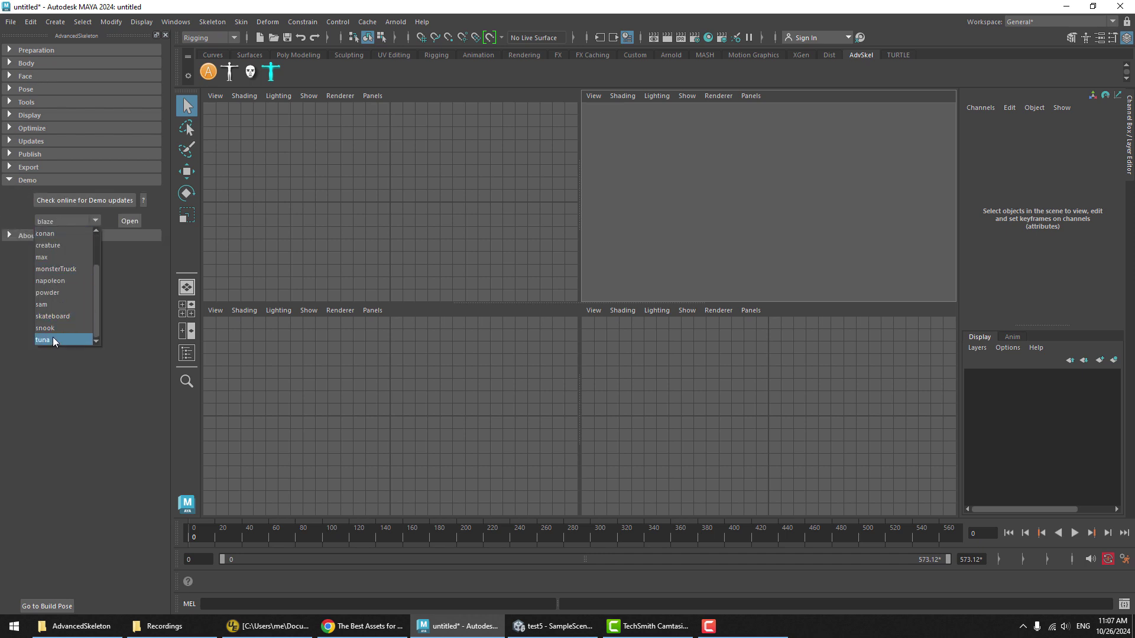
pyautogui.click(56, 343)
pyautogui.click(126, 221)
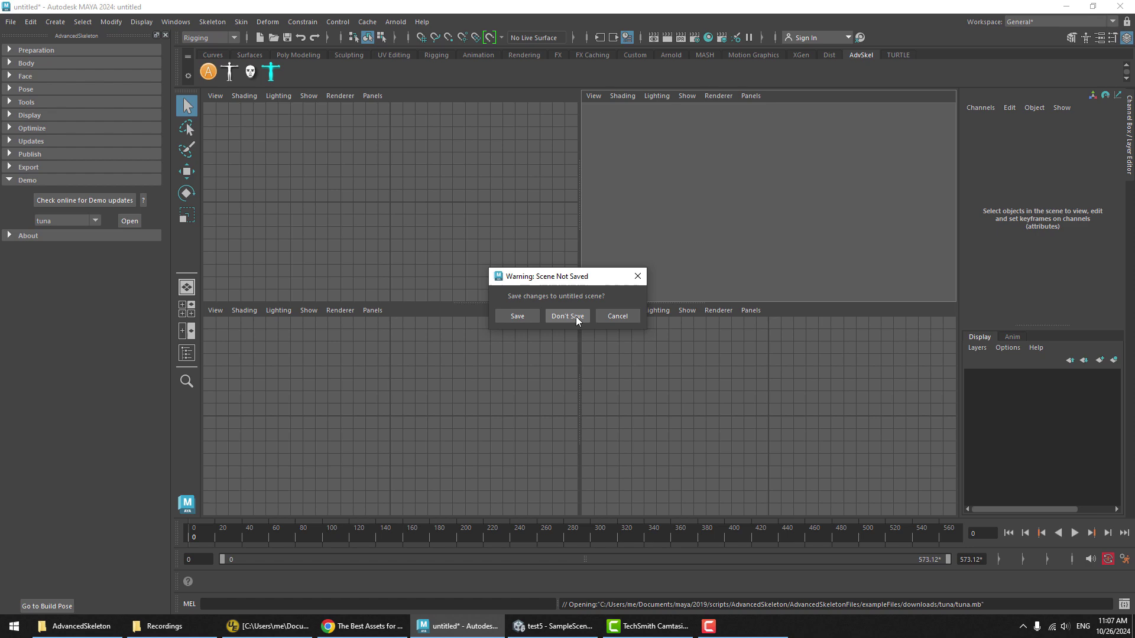
pyautogui.click(569, 318)
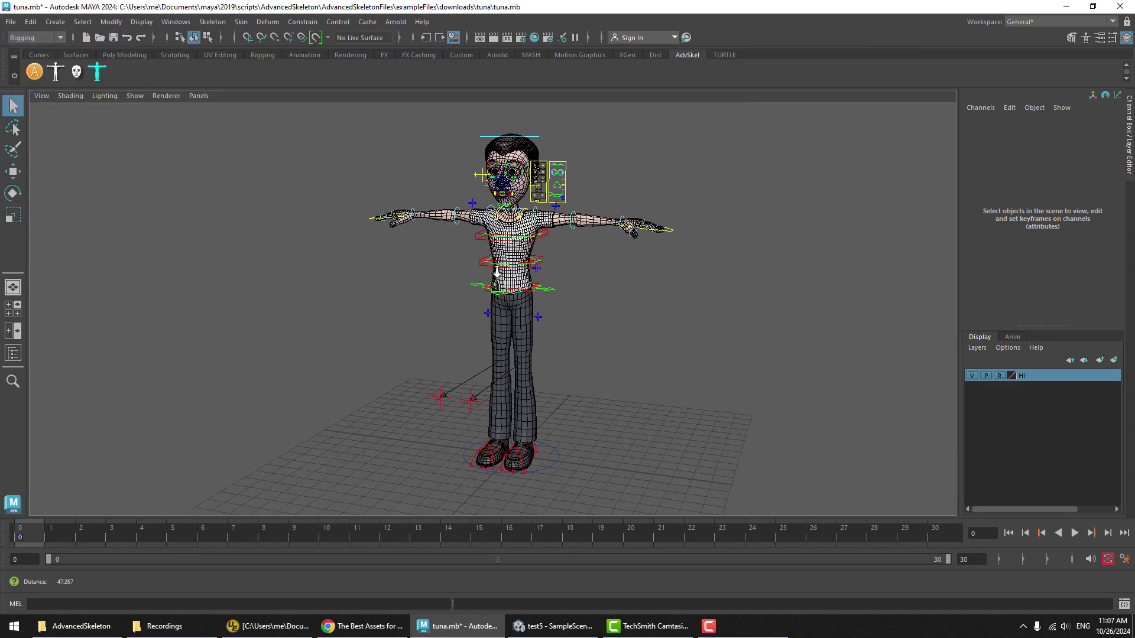
# Step: Open the AdvancedSkeleton biped picker, launch MoCapLibrary from it, and move the library window clear of the character
pyautogui.click(56, 73)
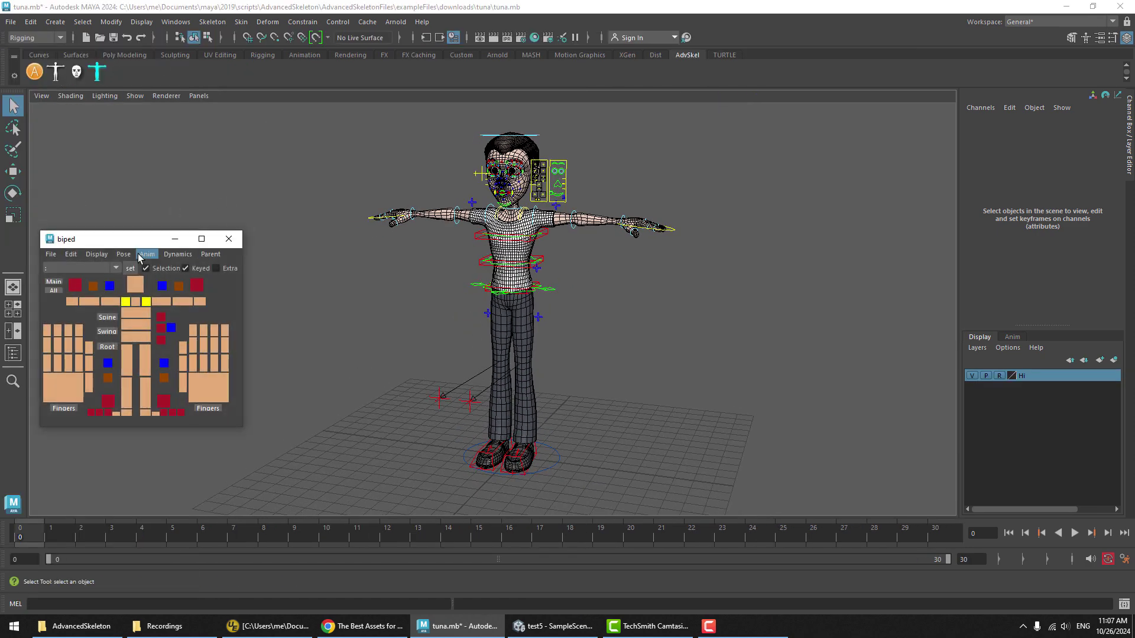
pyautogui.click(96, 254)
pyautogui.moveTo(145, 255)
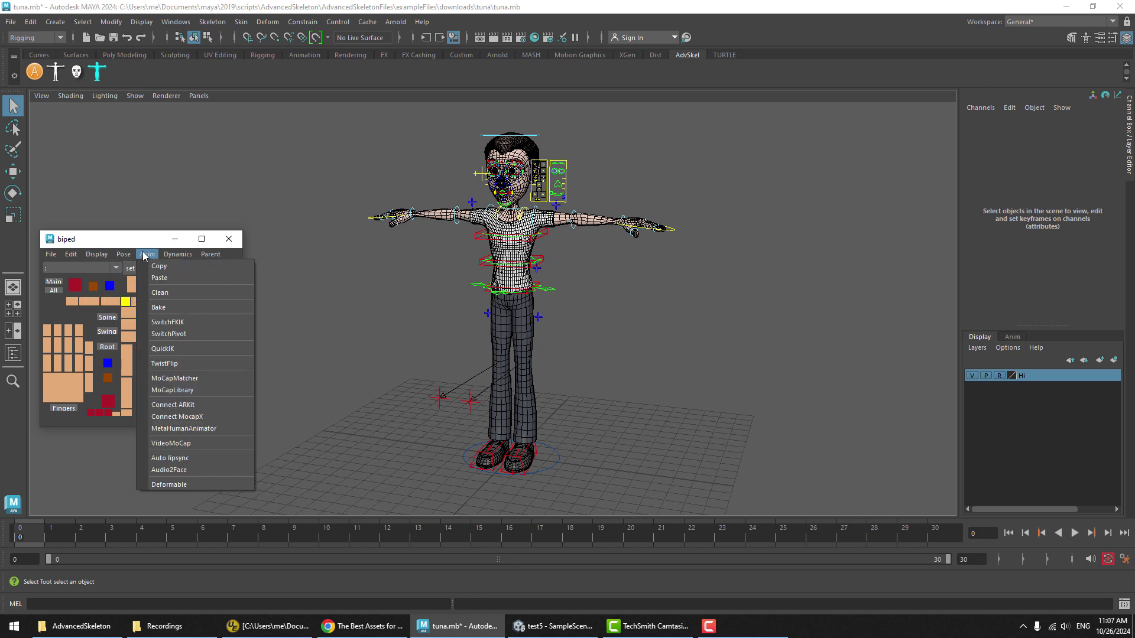
pyautogui.click(199, 391)
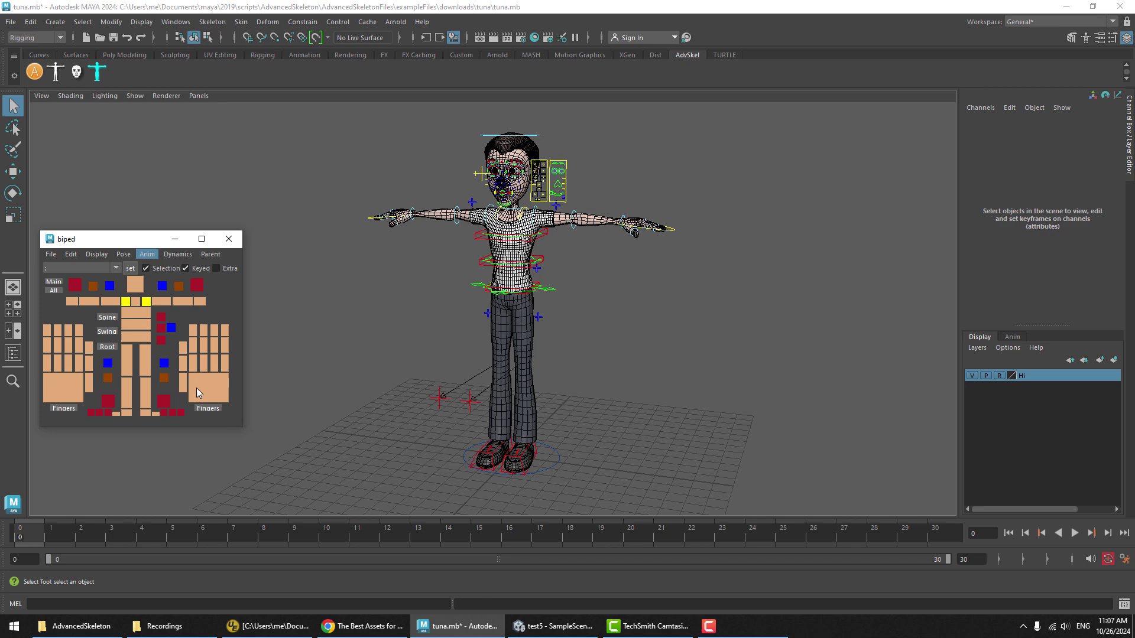
pyautogui.moveTo(201, 159); pyautogui.dragTo(795, 167)
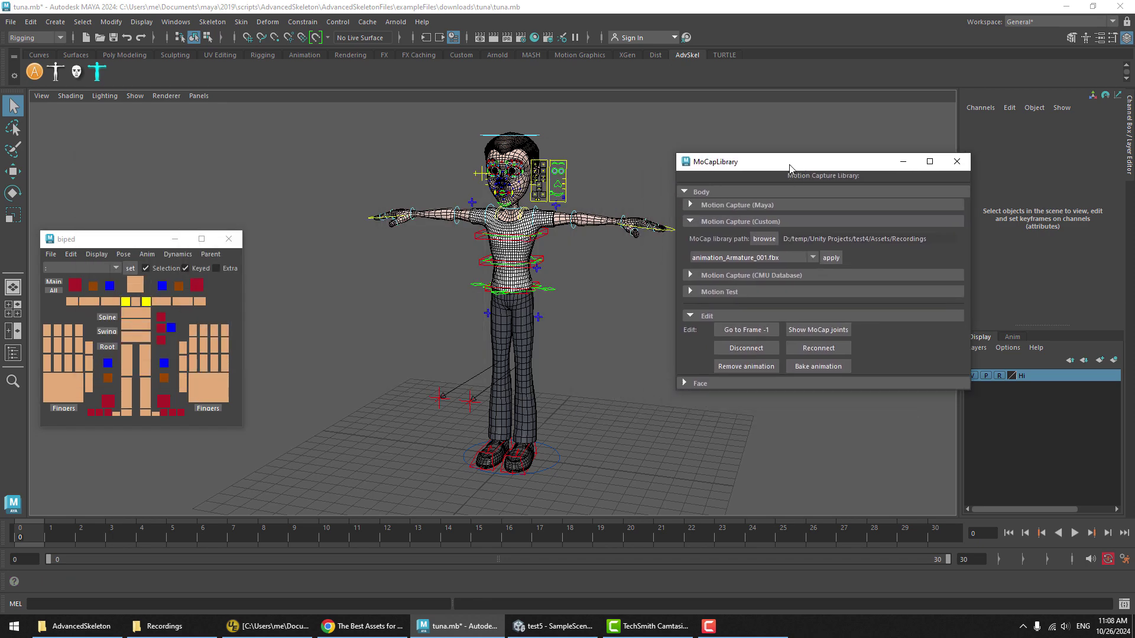
# Step: Set the custom motion capture library path to D:\temp\Unity Projects\test5\Assets\Recordings
pyautogui.click(709, 221)
pyautogui.click(705, 254)
pyautogui.click(703, 258)
pyautogui.click(706, 278)
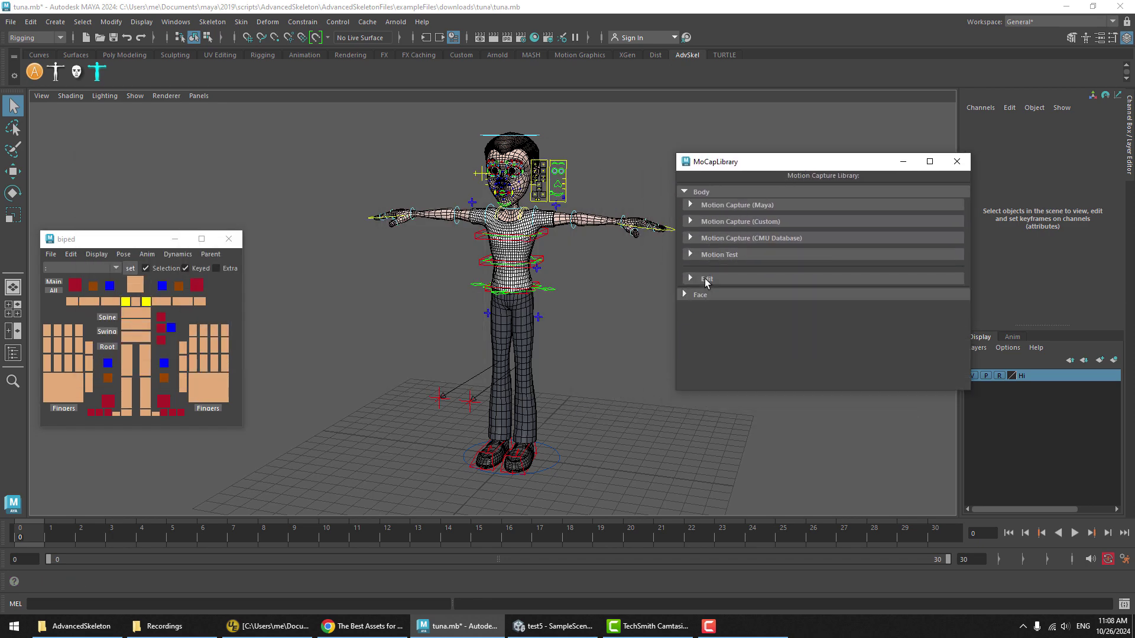
pyautogui.click(723, 223)
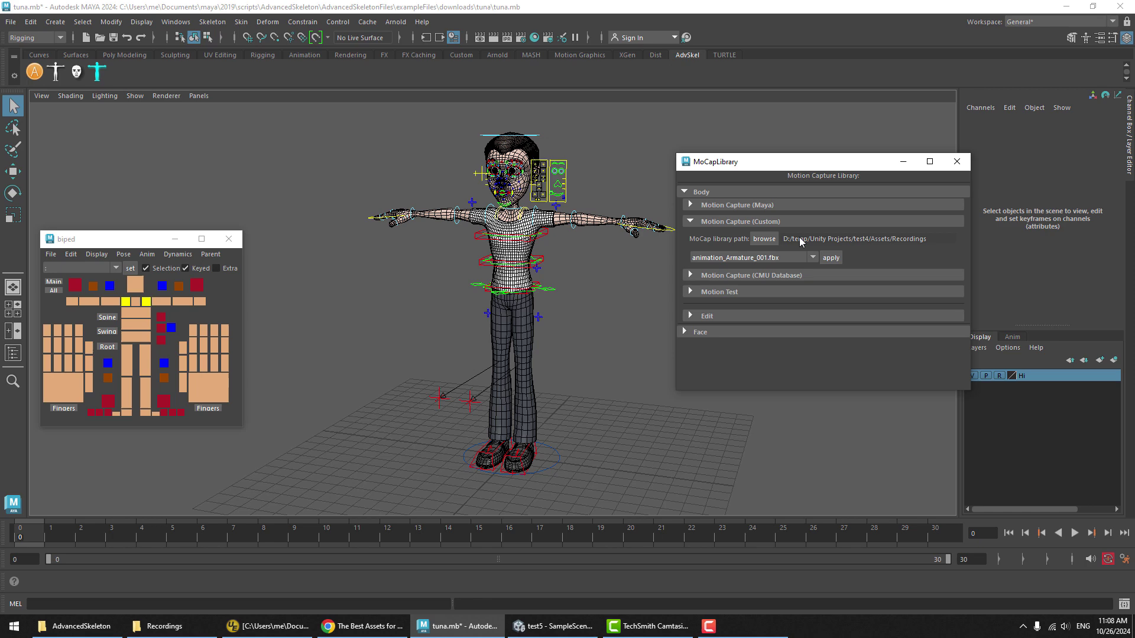
pyautogui.click(769, 240)
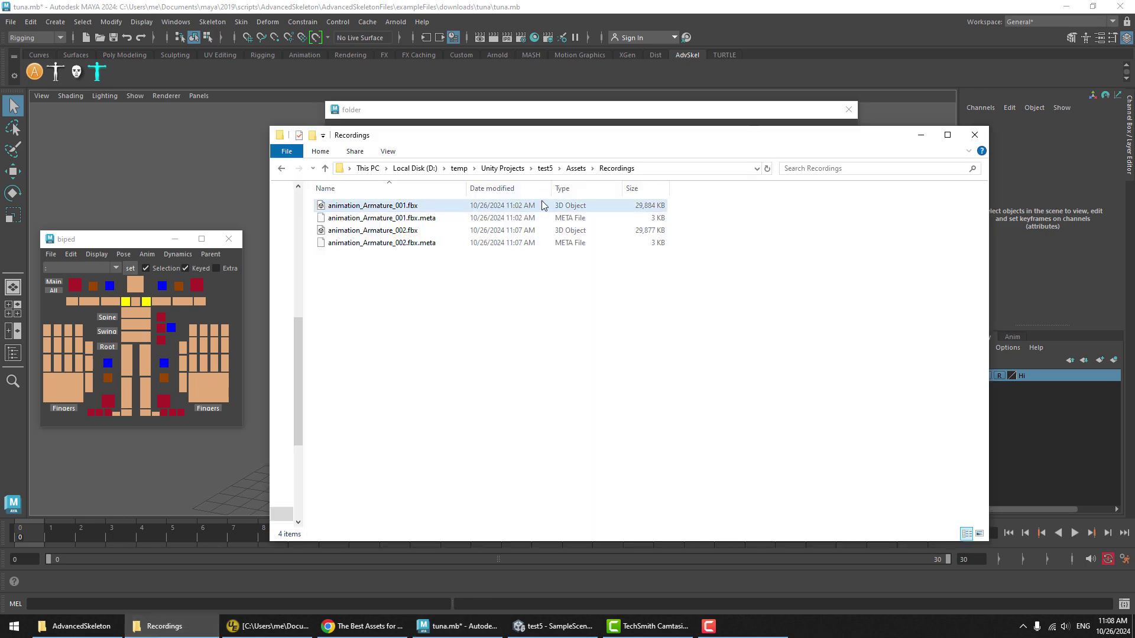
pyautogui.click(694, 172)
pyautogui.click(796, 514)
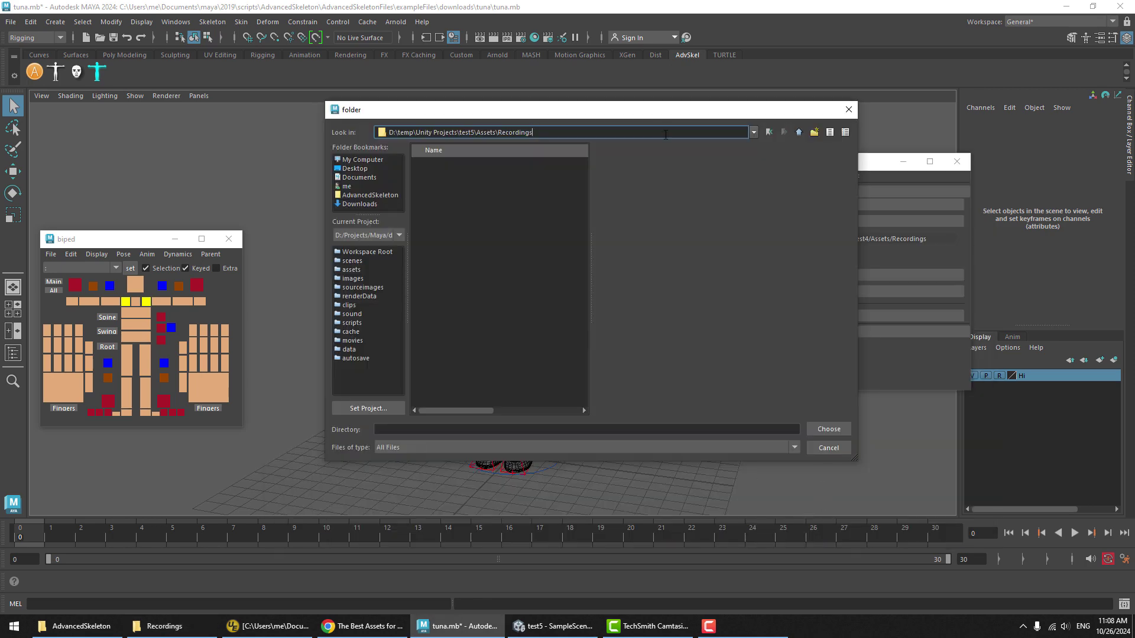
pyautogui.click(828, 429)
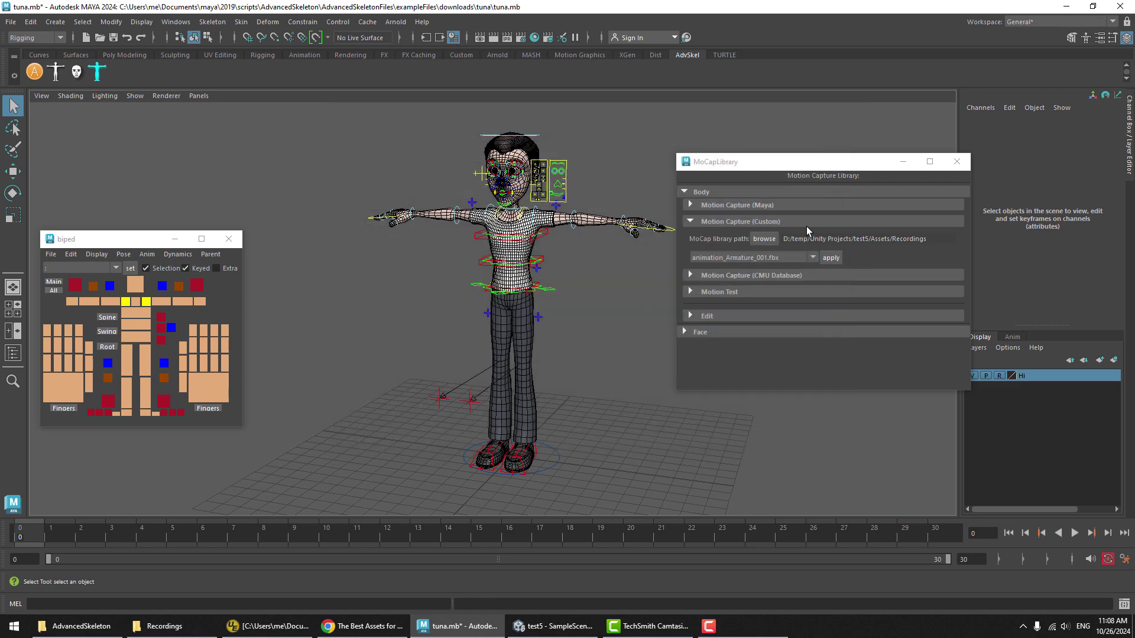
# Step: Apply the custom motion capture file animation_Armature_001.fbx to the tuna character
pyautogui.click(799, 254)
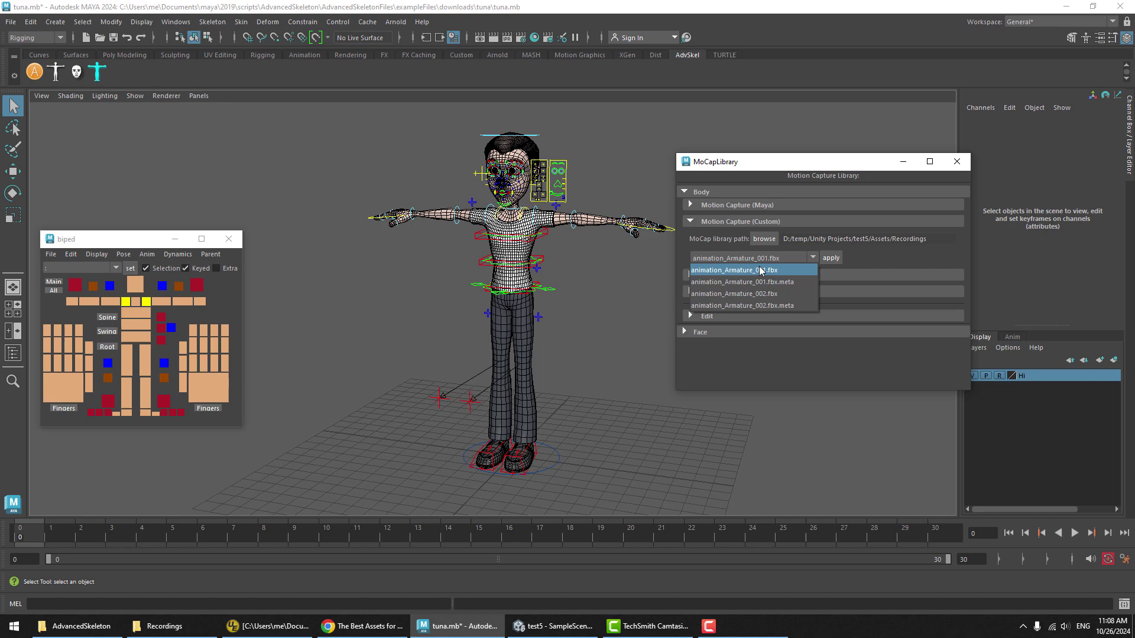
pyautogui.click(762, 270)
pyautogui.click(830, 258)
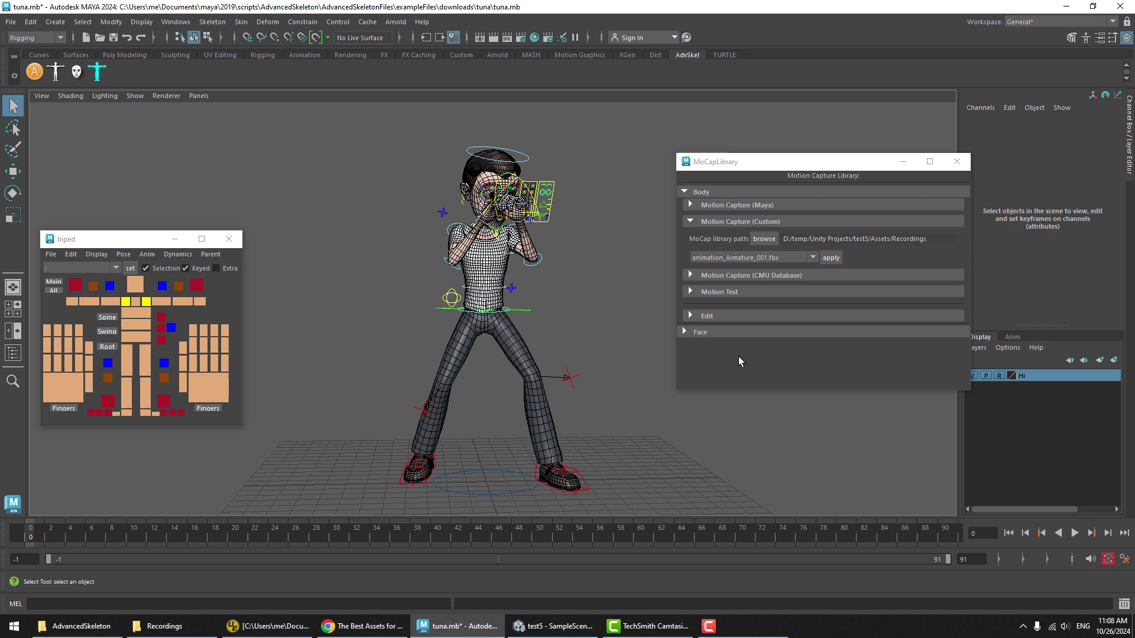
# Step: Play the applied kick boxing animation on the tuna character, stop playback, and scrub the timeline to frame 26
pyautogui.click(1074, 533)
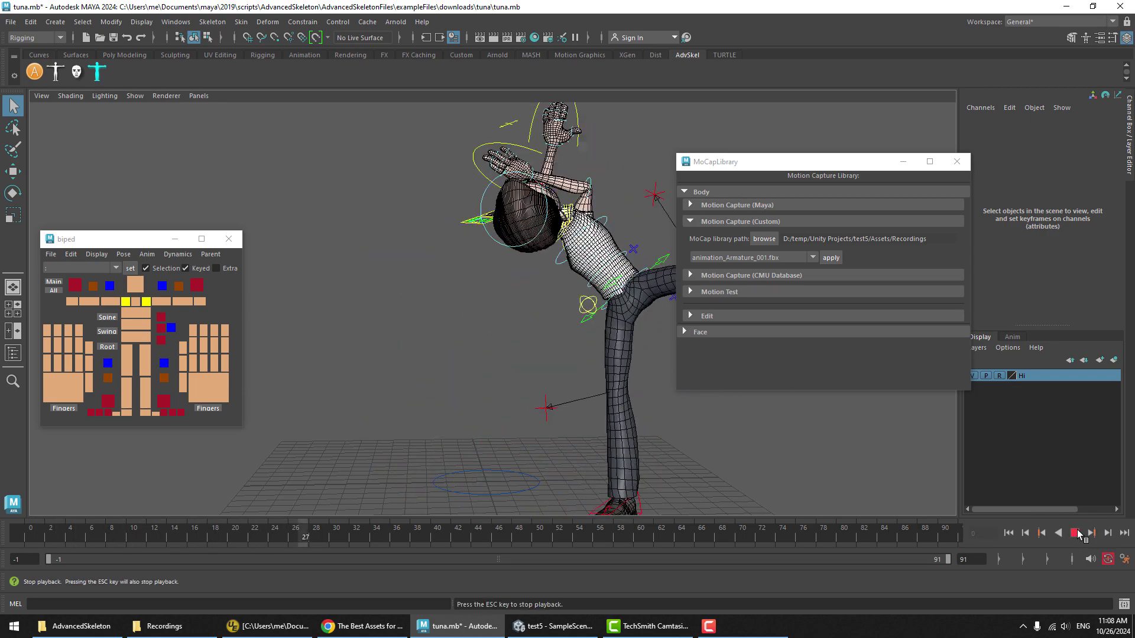
pyautogui.press('Escape')
pyautogui.moveTo(312, 531); pyautogui.dragTo(289, 547)
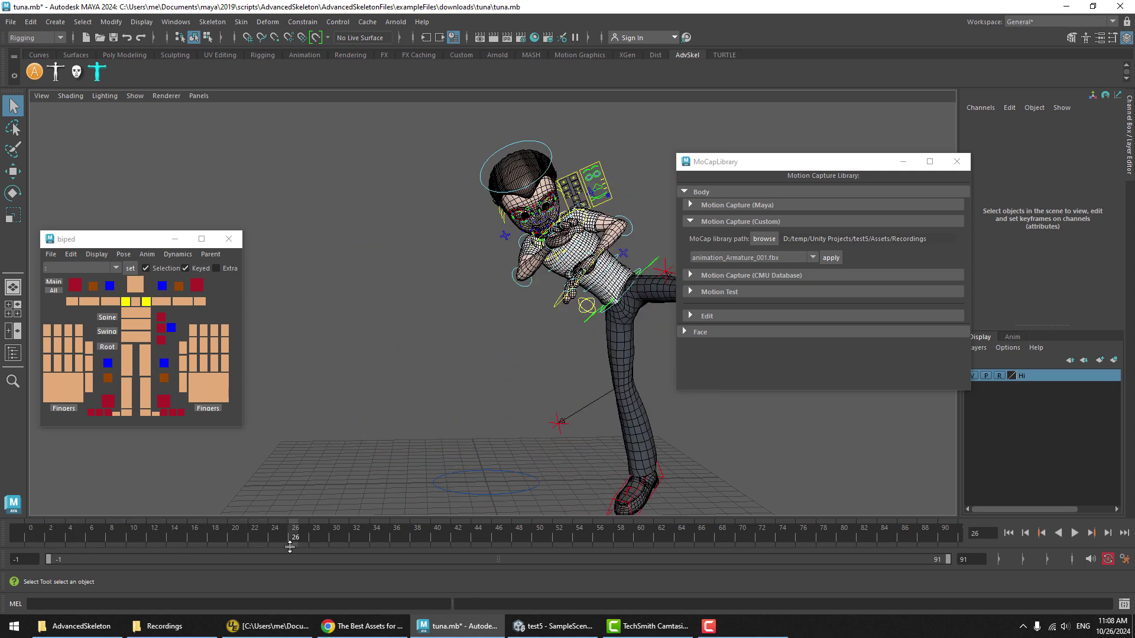
# Step: Check the recorder's target FPS in Unity, switch back to Maya, and save the time slider framerate as 30 fps in the preferences
pyautogui.click(556, 627)
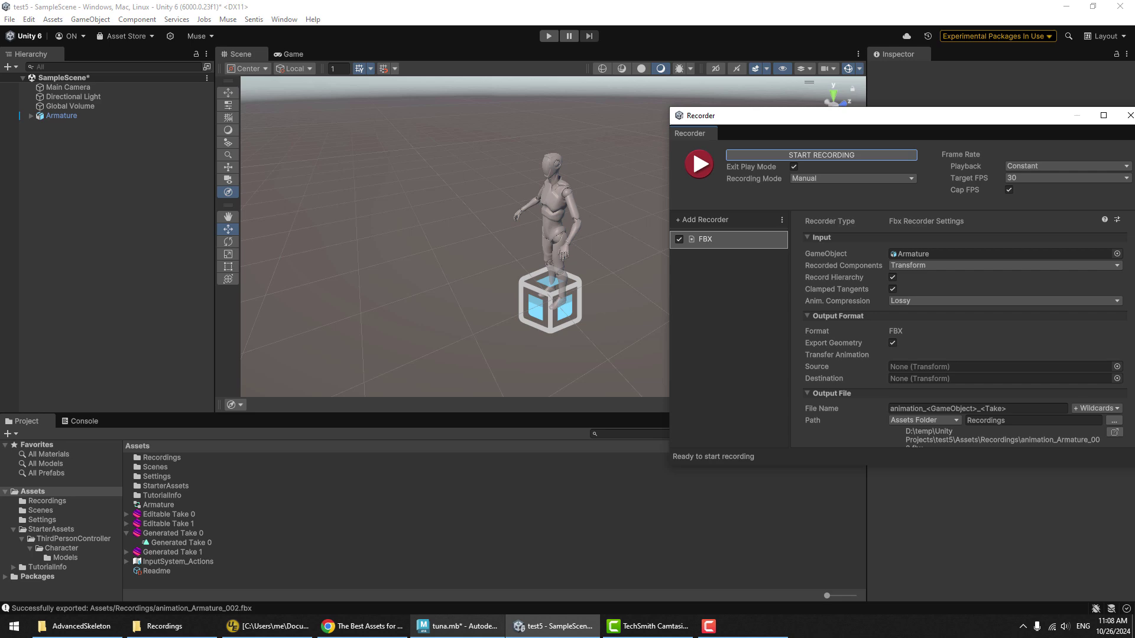
pyautogui.click(436, 628)
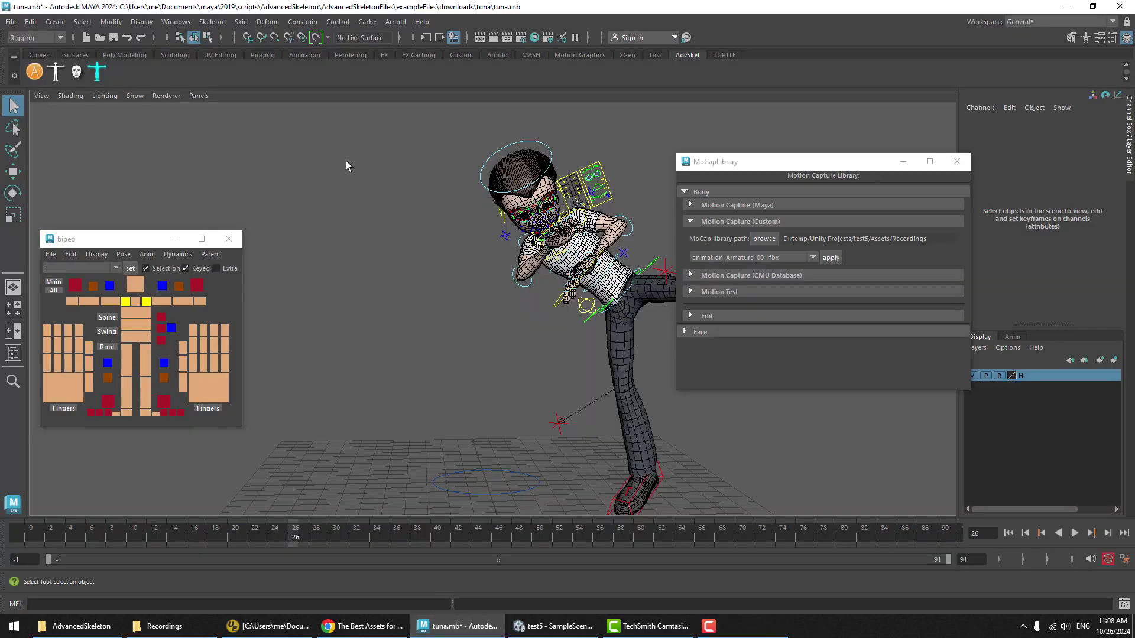
pyautogui.click(1120, 562)
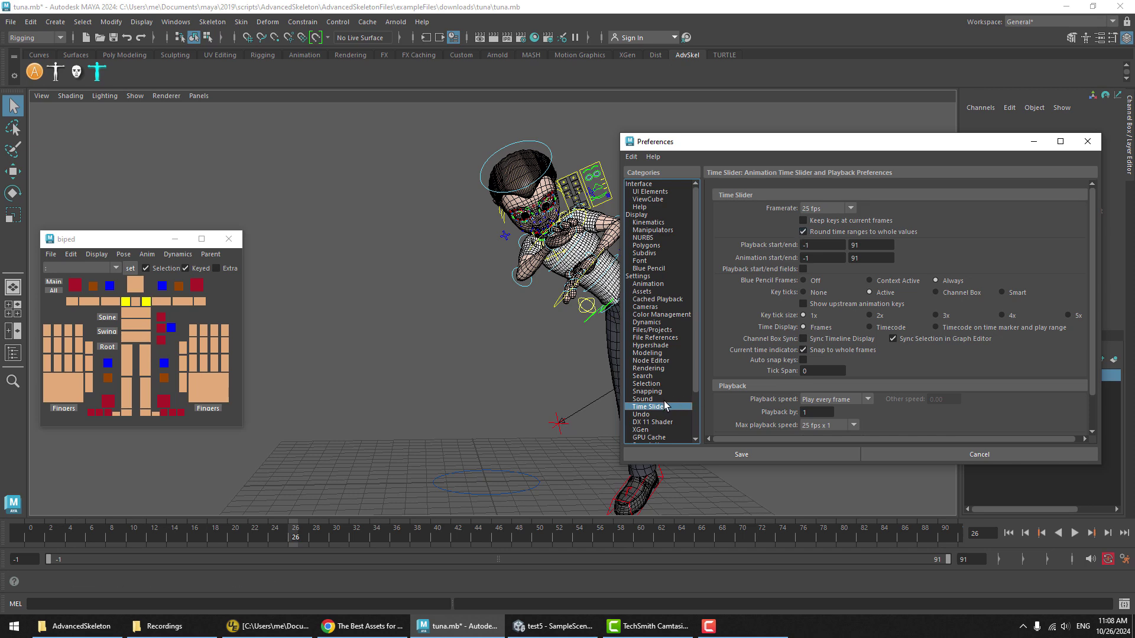
pyautogui.click(819, 208)
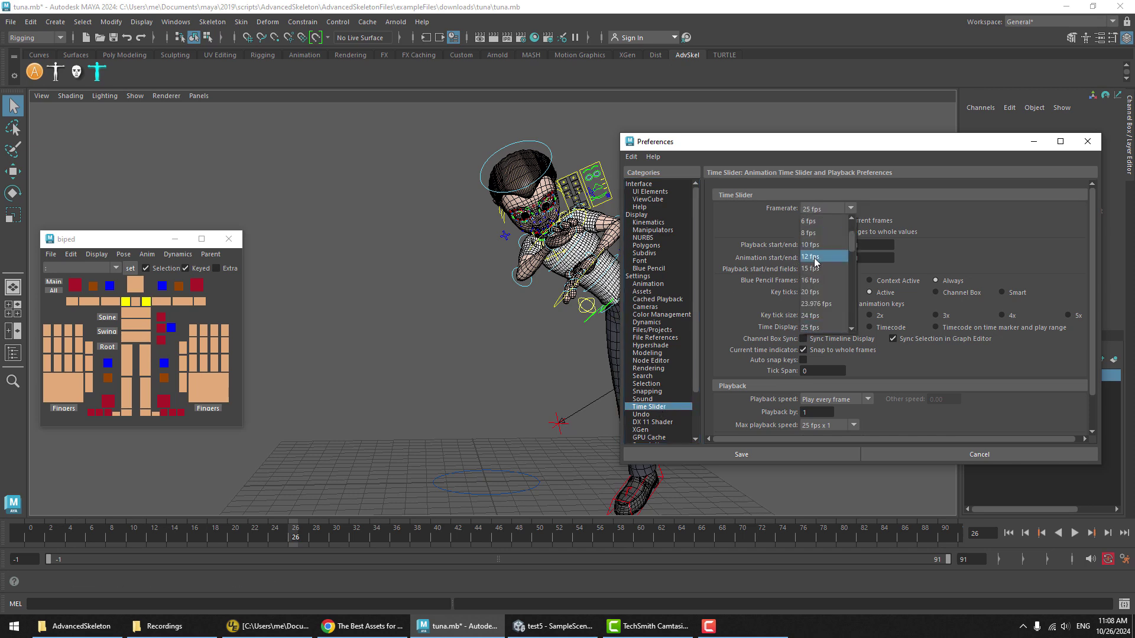
pyautogui.click(815, 327)
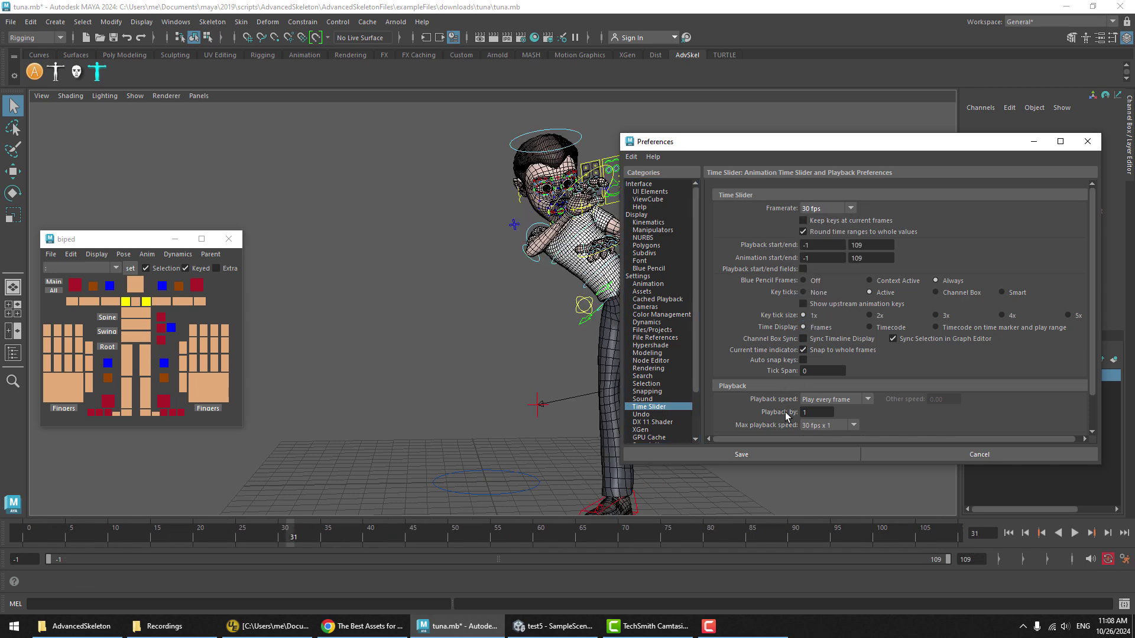
pyautogui.click(762, 454)
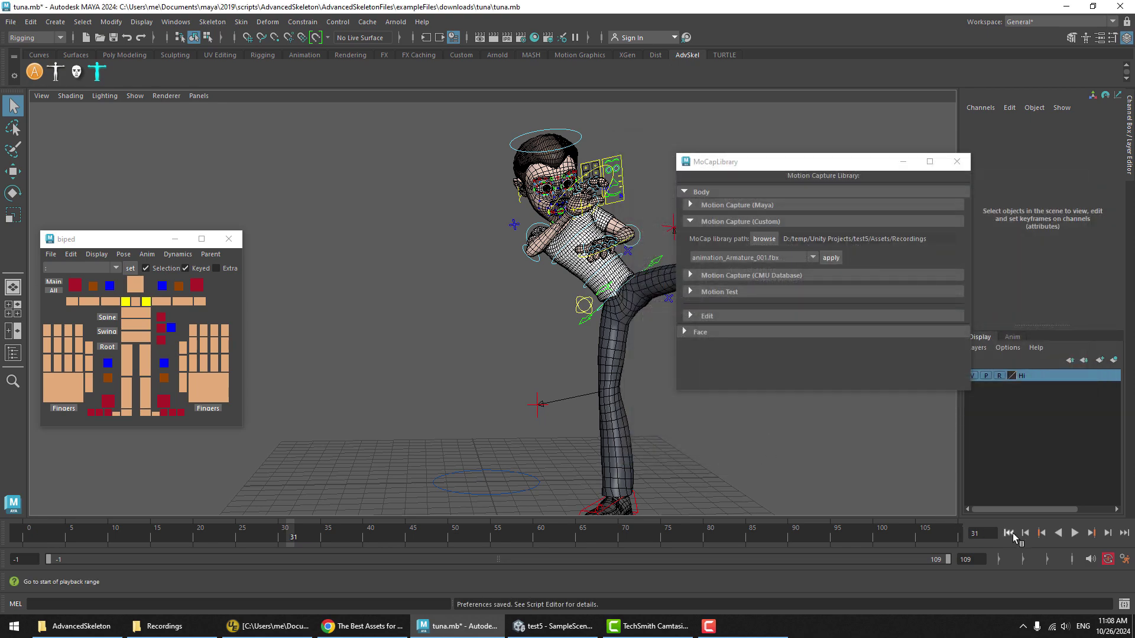
# Step: Play back the kick boxing animation at the new framerate and stop it at frame 54 to inspect the arms
pyautogui.hotkey('alt', 'v')
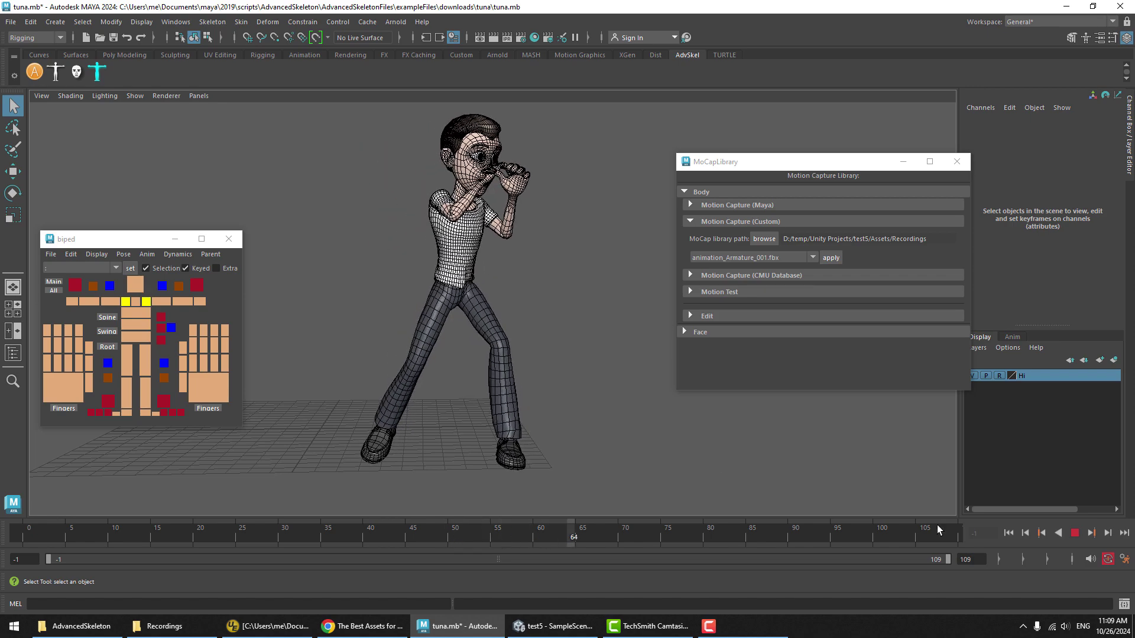
pyautogui.click(1073, 533)
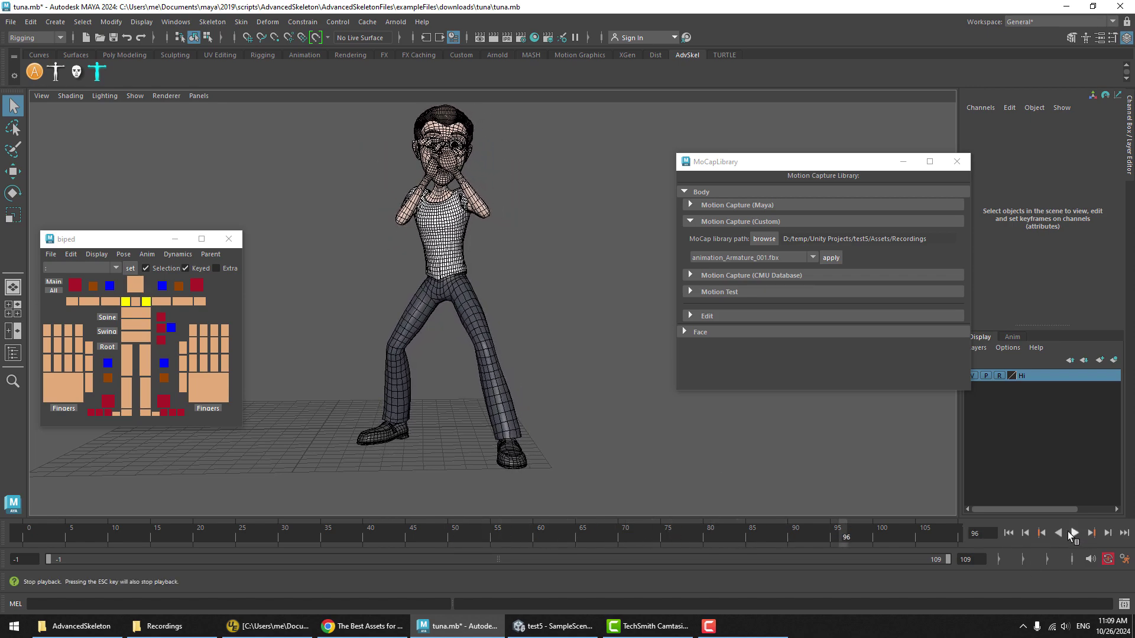
pyautogui.hotkey('alt', 'v')
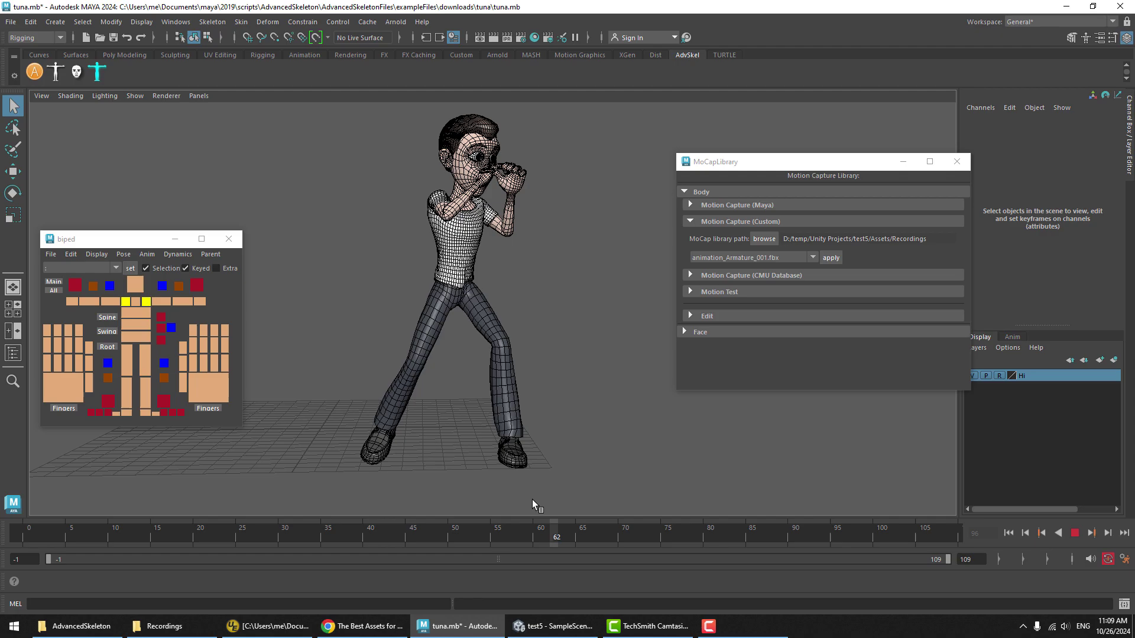
pyautogui.hotkey('alt', 'v')
# Step: Adjust the Offset Z of the right elbow control's orient constraint to about -120.94 to bend the arm differently
pyautogui.keyDown('alt'); pyautogui.moveTo(485, 501); pyautogui.dragTo(414, 248); pyautogui.keyUp('alt')
pyautogui.keyDown('alt'); pyautogui.moveTo(414, 248); pyautogui.dragTo(537, 415, button='right'); pyautogui.keyUp('alt')
pyautogui.keyDown('alt'); pyautogui.moveTo(538, 414); pyautogui.dragTo(448, 317, button='middle'); pyautogui.keyUp('alt')
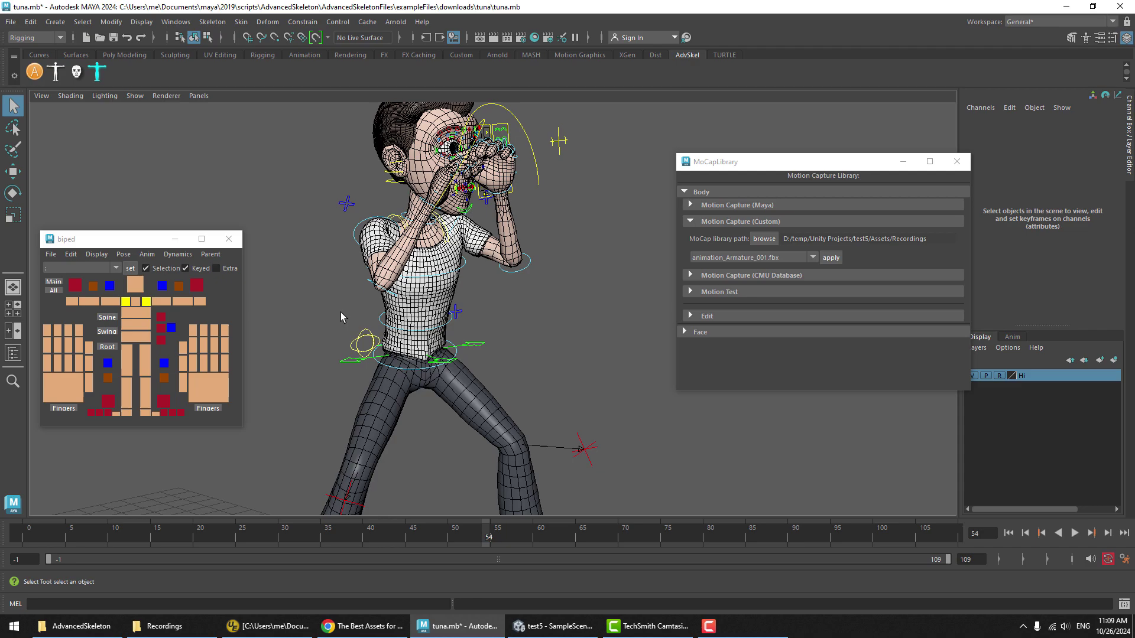
pyautogui.keyDown('alt'); pyautogui.moveTo(340, 312); pyautogui.dragTo(666, 281); pyautogui.keyUp('alt')
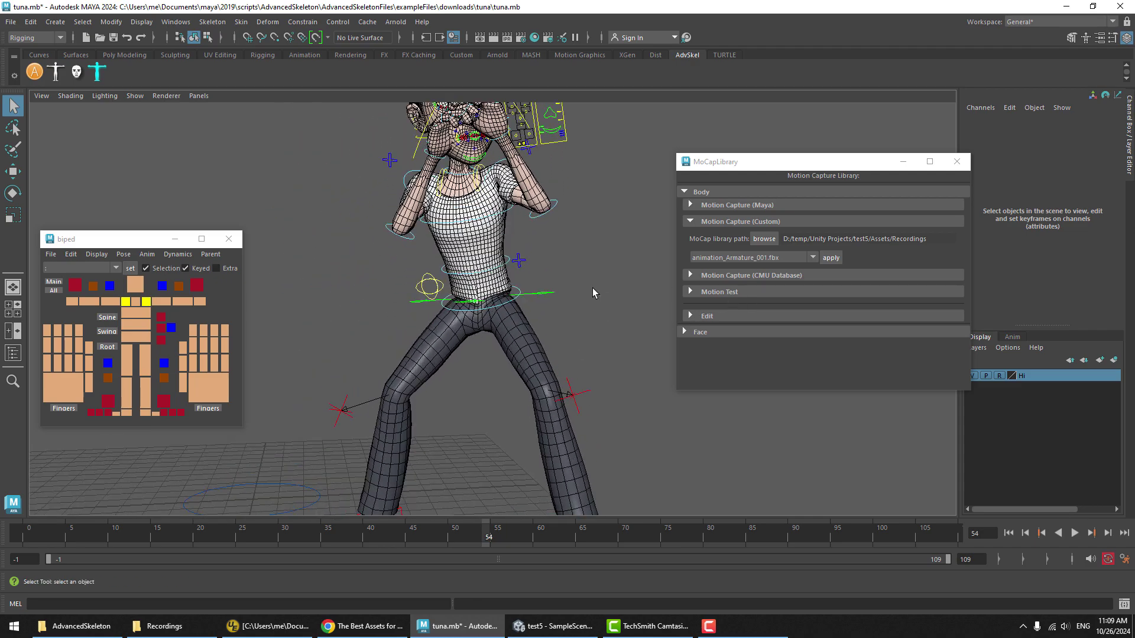
pyautogui.click(415, 239)
pyautogui.keyDown('alt'); pyautogui.moveTo(415, 239); pyautogui.dragTo(1061, 177); pyautogui.keyUp('alt')
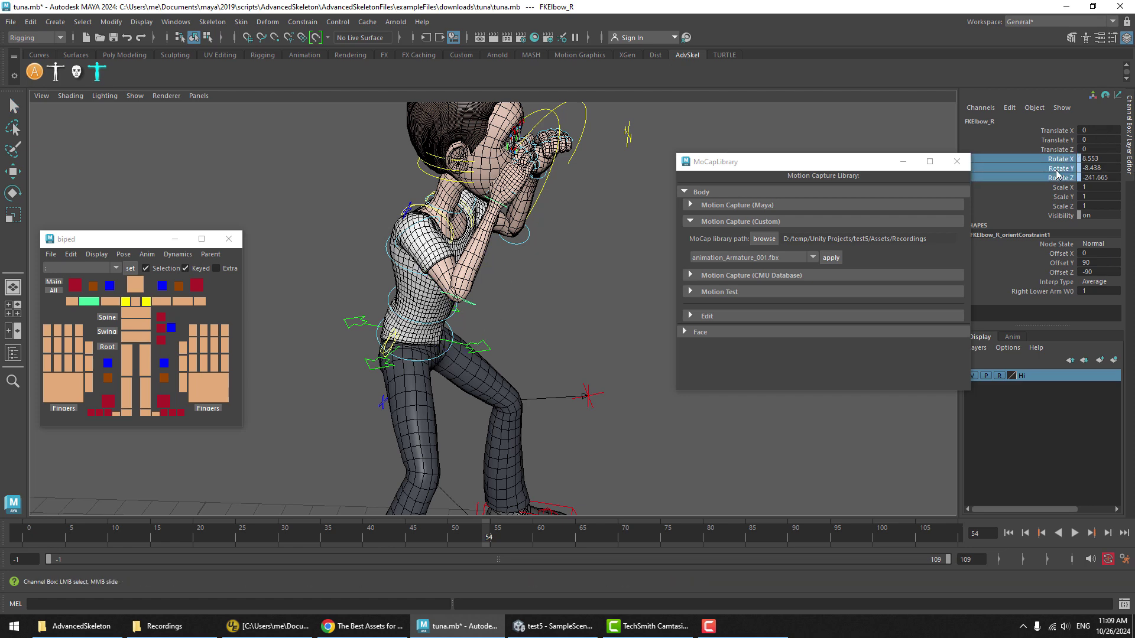
pyautogui.click(1059, 272)
pyautogui.moveTo(590, 357); pyautogui.dragTo(572, 352, button='middle')
pyautogui.keyDown('alt'); pyautogui.moveTo(572, 352); pyautogui.dragTo(565, 306); pyautogui.keyUp('alt')
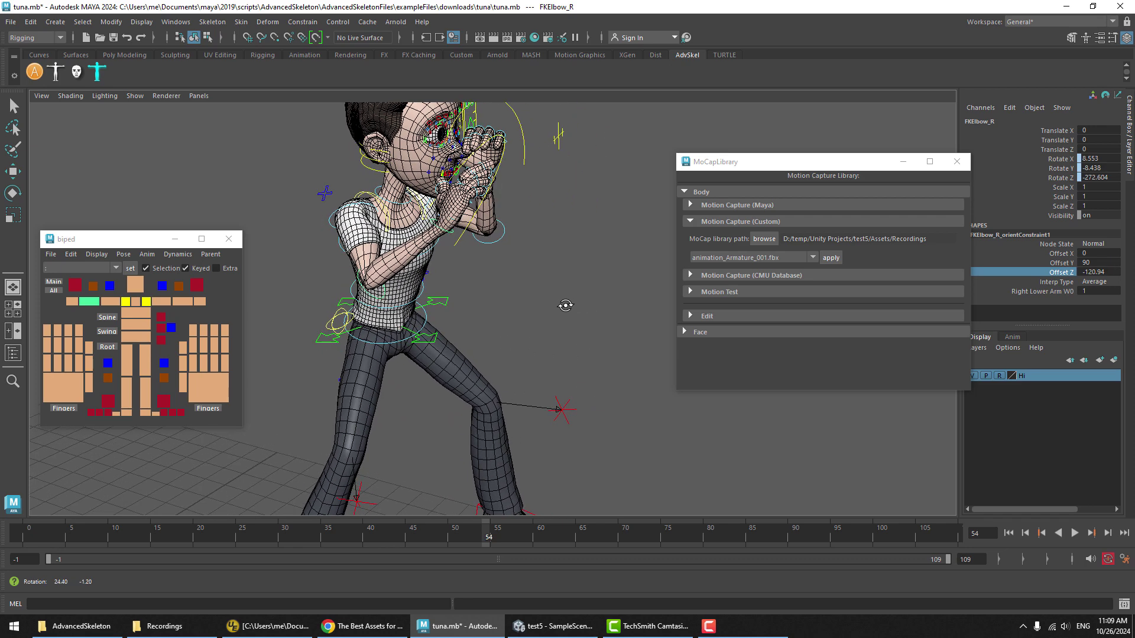
# Step: Adjust the Offset Z of the left elbow control's orient constraint to about -109.48
pyautogui.click(485, 242)
pyautogui.moveTo(621, 299)
pyautogui.mouseDown(button='middle')
pyautogui.moveTo(620, 289)
pyautogui.moveTo(604, 293)
pyautogui.mouseUp(button='middle')
pyautogui.keyDown('alt'); pyautogui.moveTo(540, 294); pyautogui.dragTo(449, 288); pyautogui.keyUp('alt')
# Step: Play the kick boxing animation with the corrected elbows, stop playback, and deselect the elbow control
pyautogui.hotkey('alt', 'v')
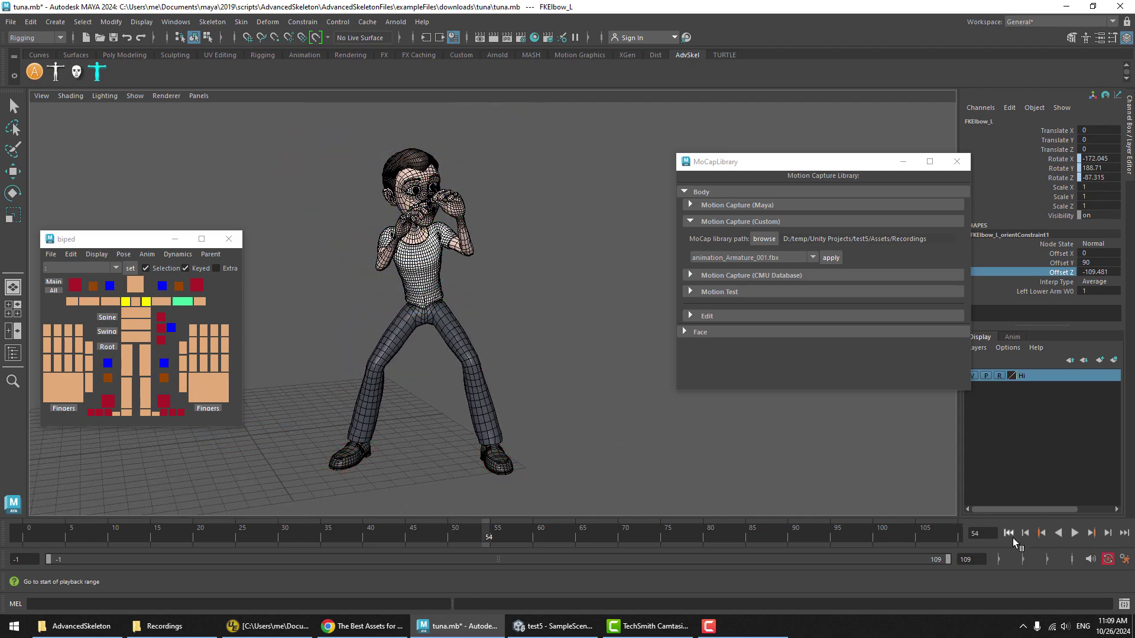
pyautogui.click(1074, 533)
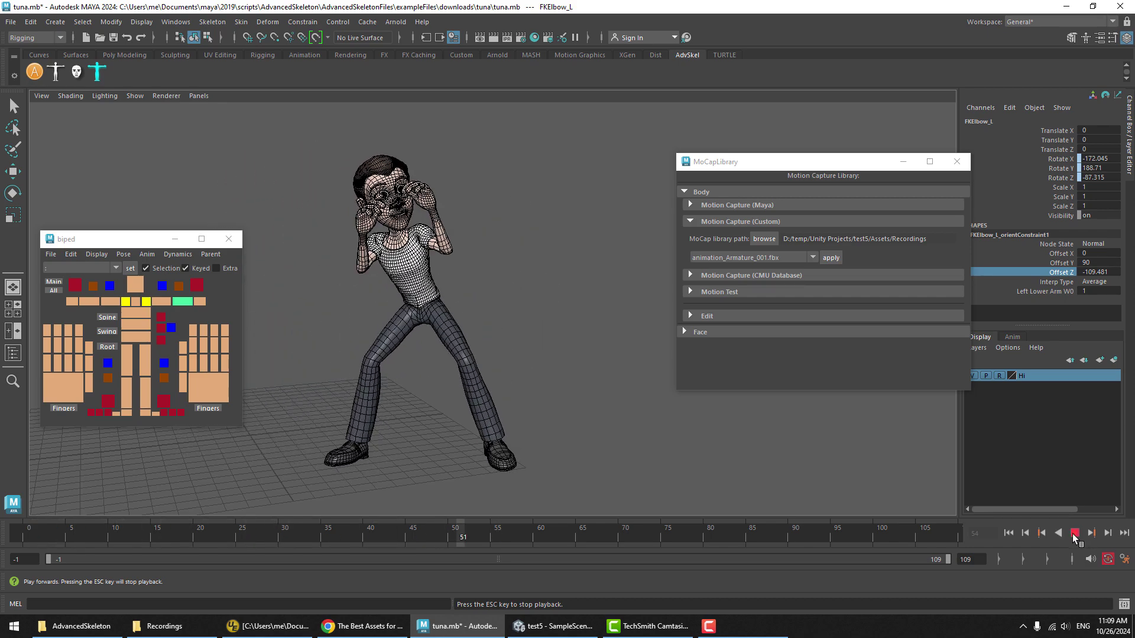
pyautogui.press('Escape')
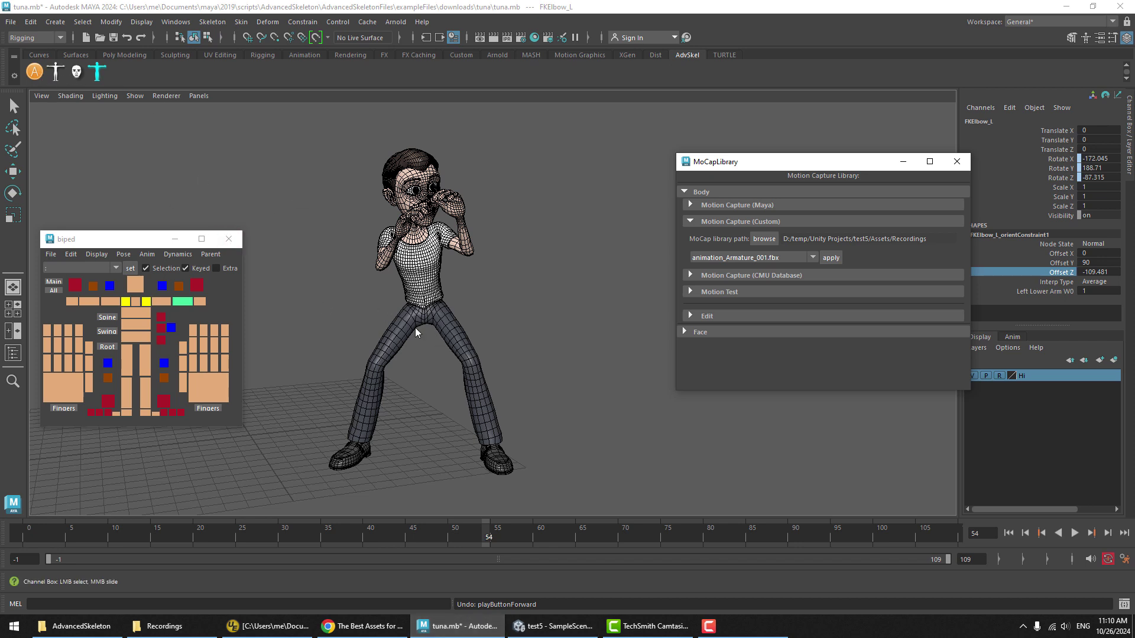
pyautogui.moveTo(463, 634)
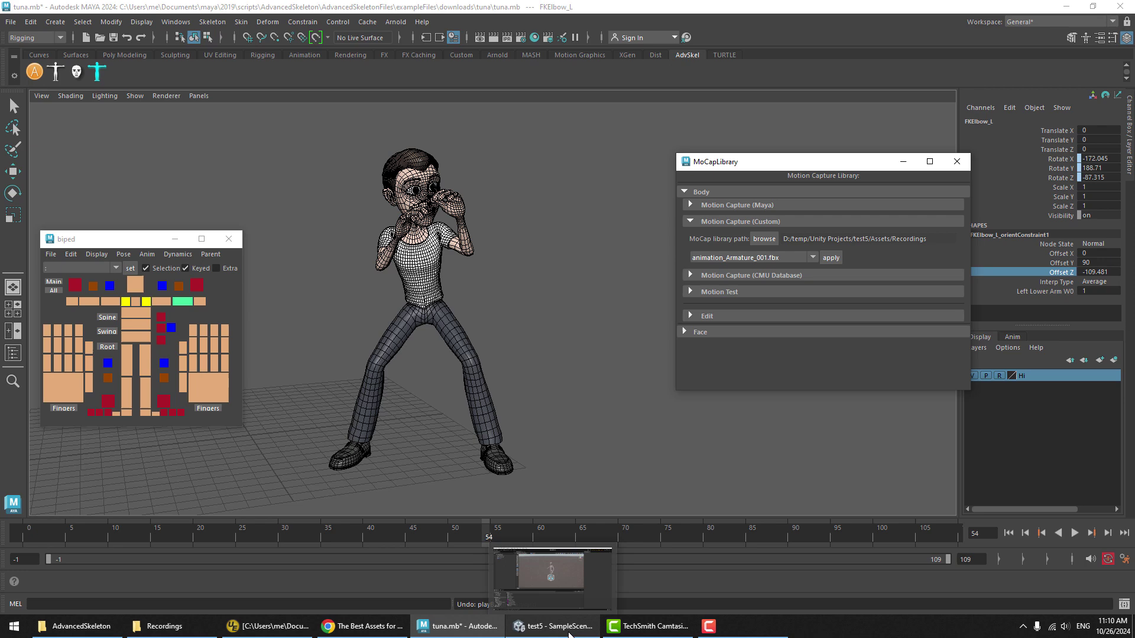
pyautogui.click(321, 256)
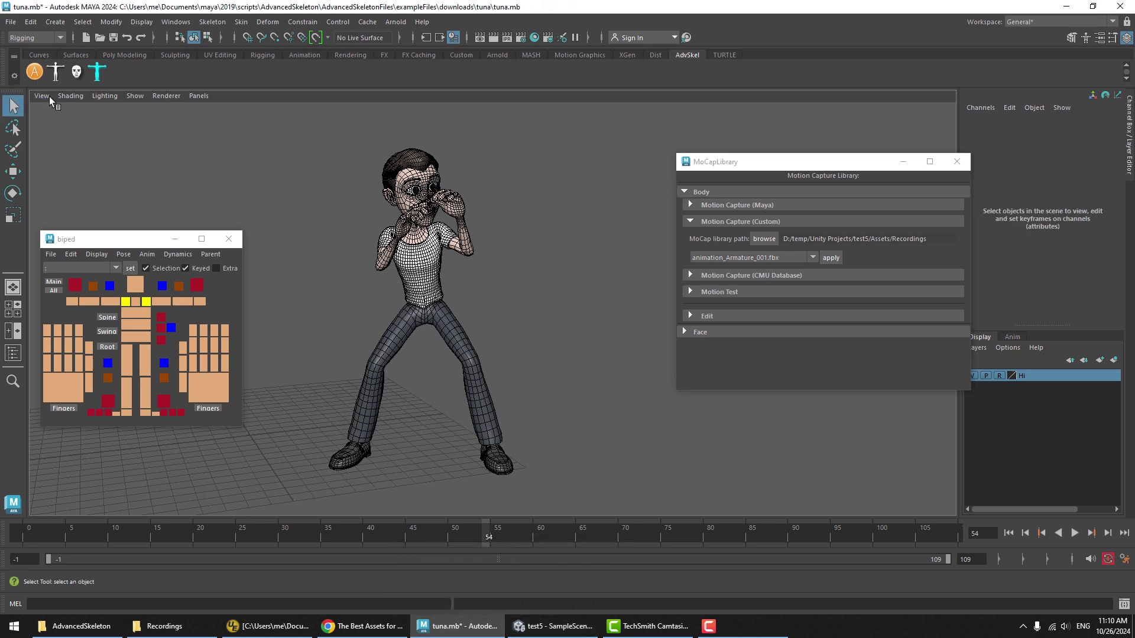
# Step: Check for AdvancedSkeleton updates from its About section, close the AdvancedSkeleton panel, and keep the biped picker clear of the character
pyautogui.click(34, 71)
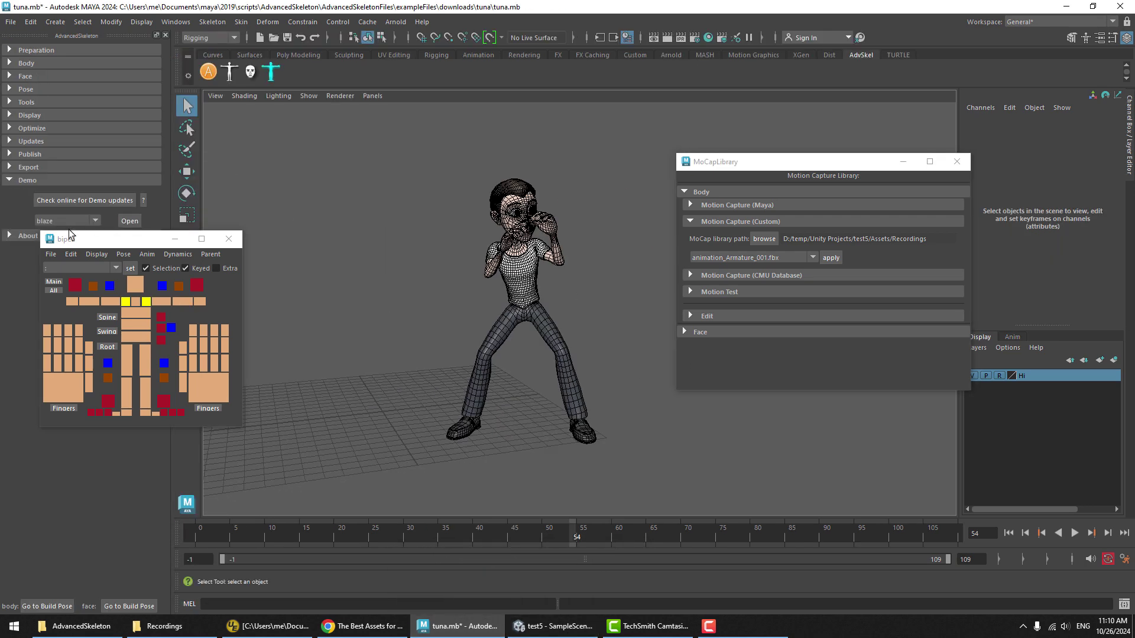
pyautogui.moveTo(75, 240); pyautogui.dragTo(257, 166)
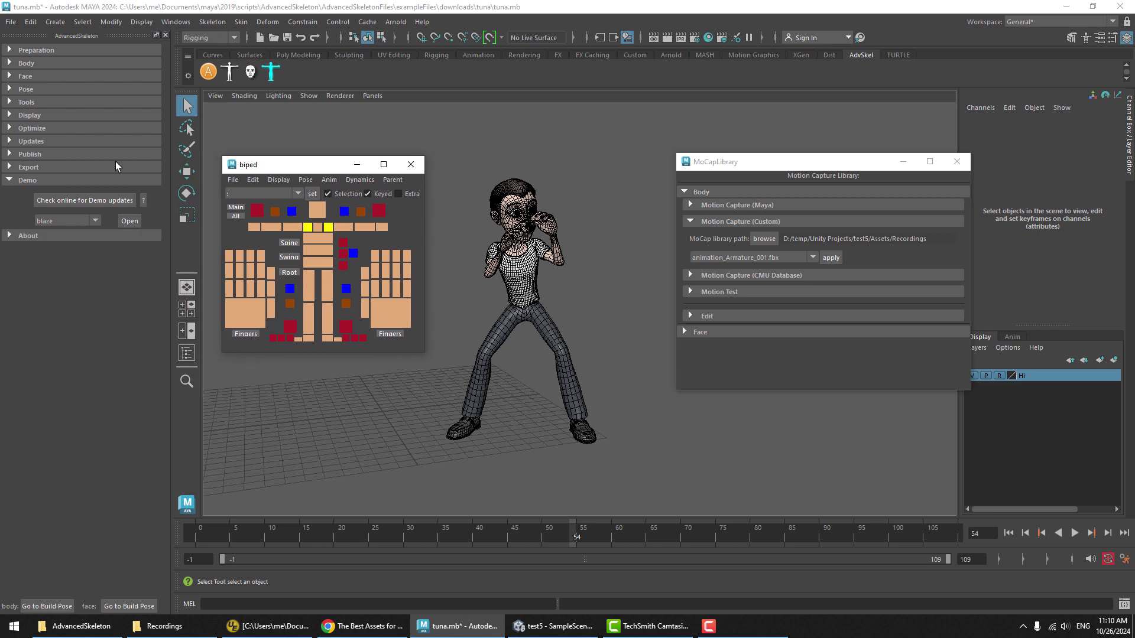
pyautogui.click(27, 181)
pyautogui.click(27, 194)
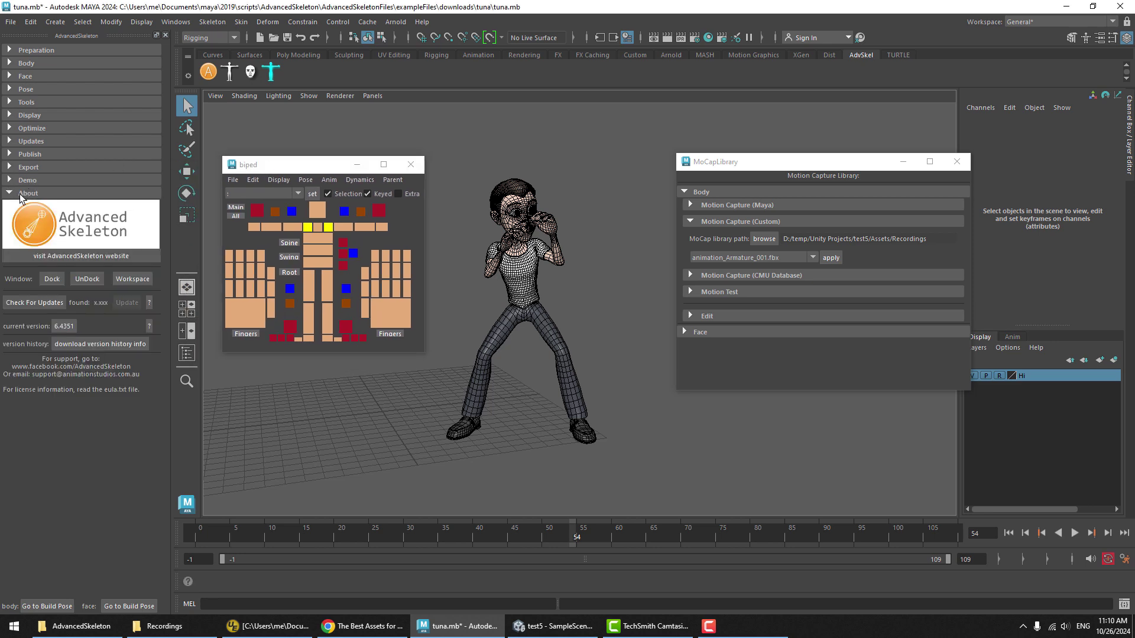
pyautogui.click(37, 301)
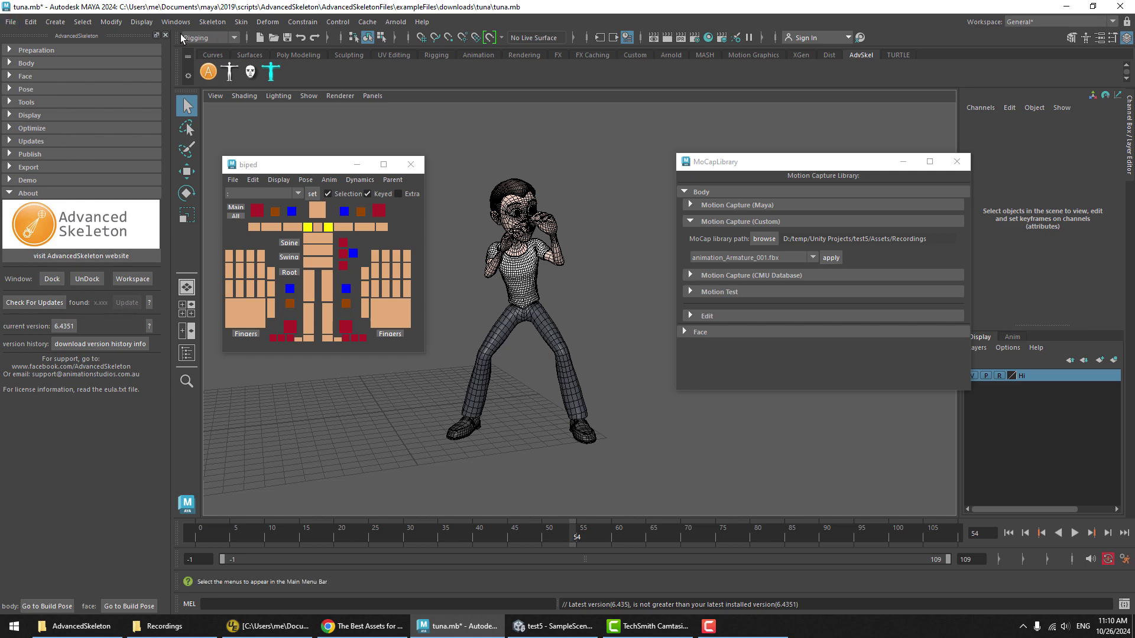
pyautogui.click(166, 35)
pyautogui.moveTo(355, 165); pyautogui.dragTo(232, 171)
# Step: Apply the custom motion capture file animation_Armature_002.fbx to the tuna character and play the animation
pyautogui.click(767, 261)
pyautogui.click(728, 260)
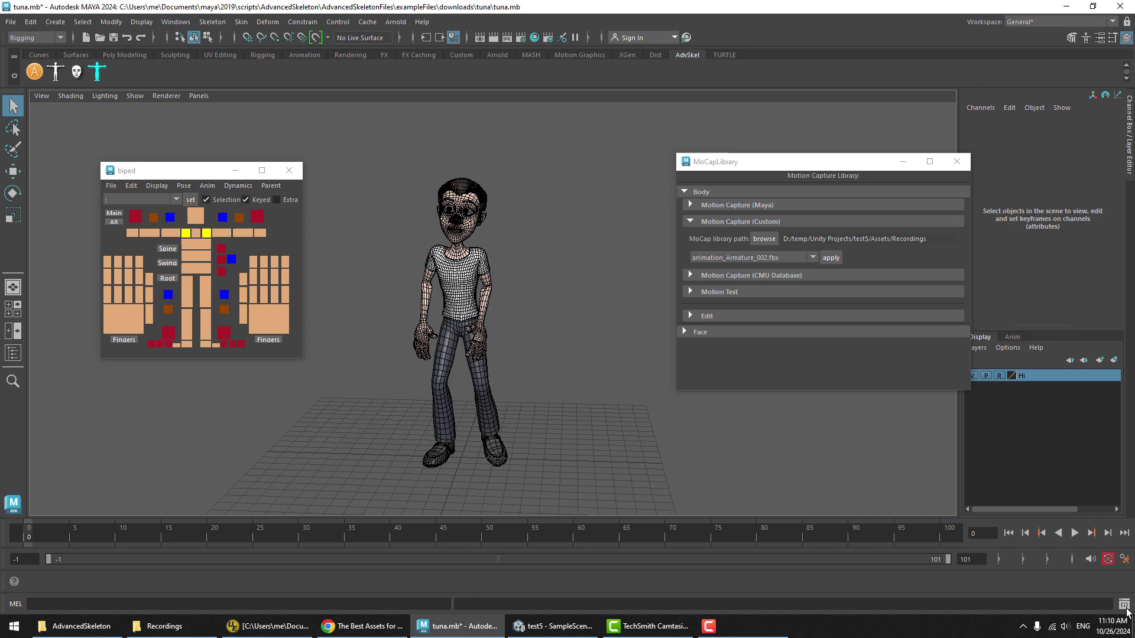
pyautogui.click(1074, 534)
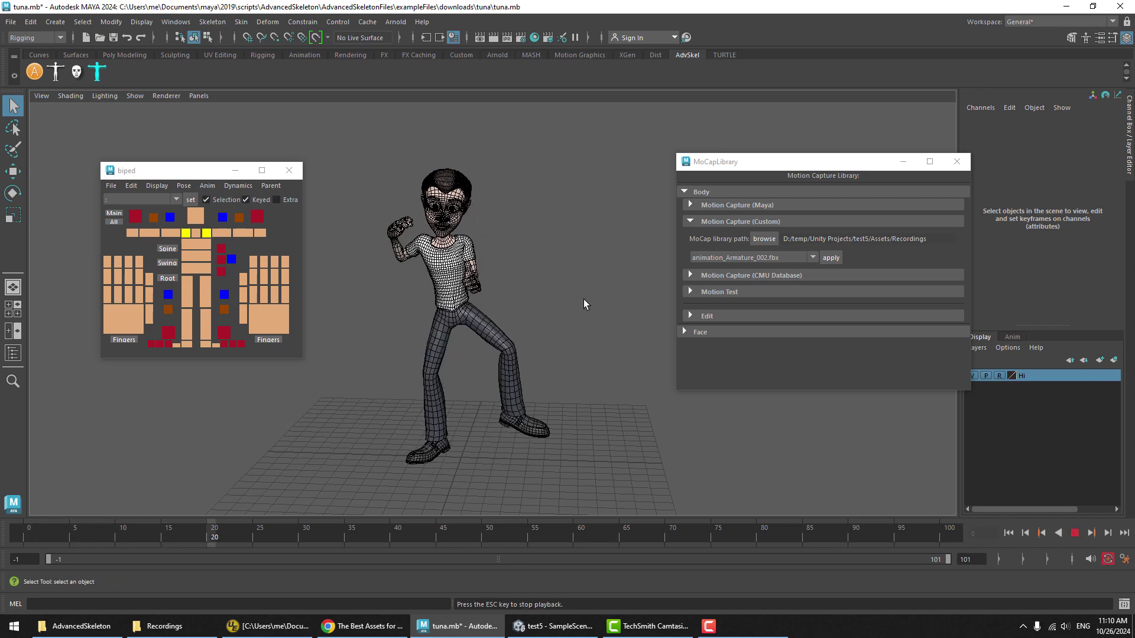